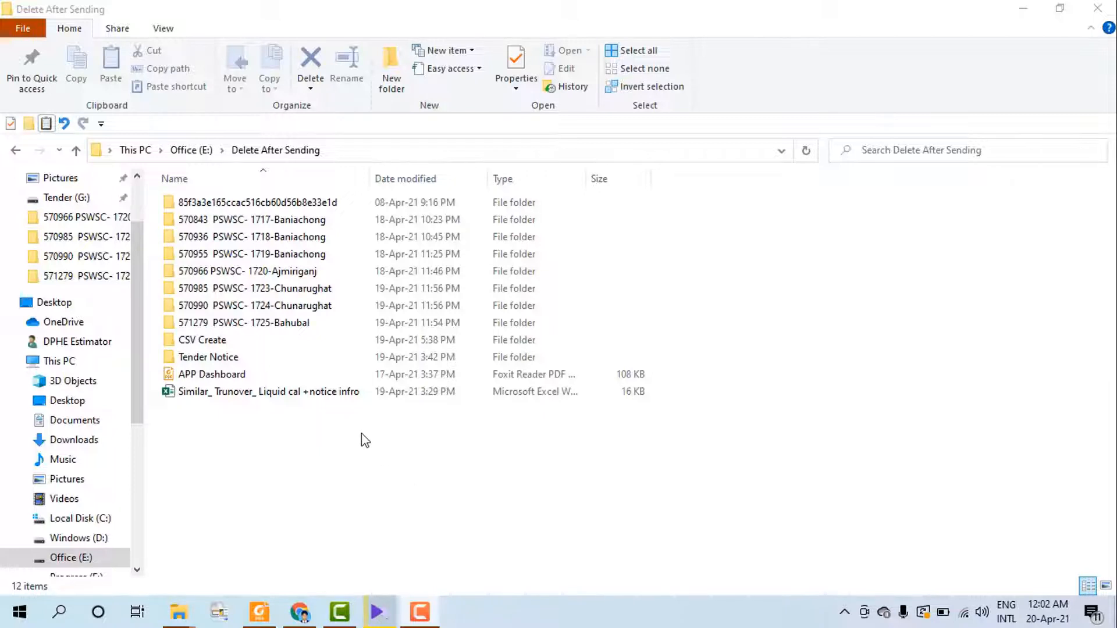
- Open the CSV For Fixed item file from the 570990 PSWSC- 1724-Chunarughat folder
double_click(188, 308)
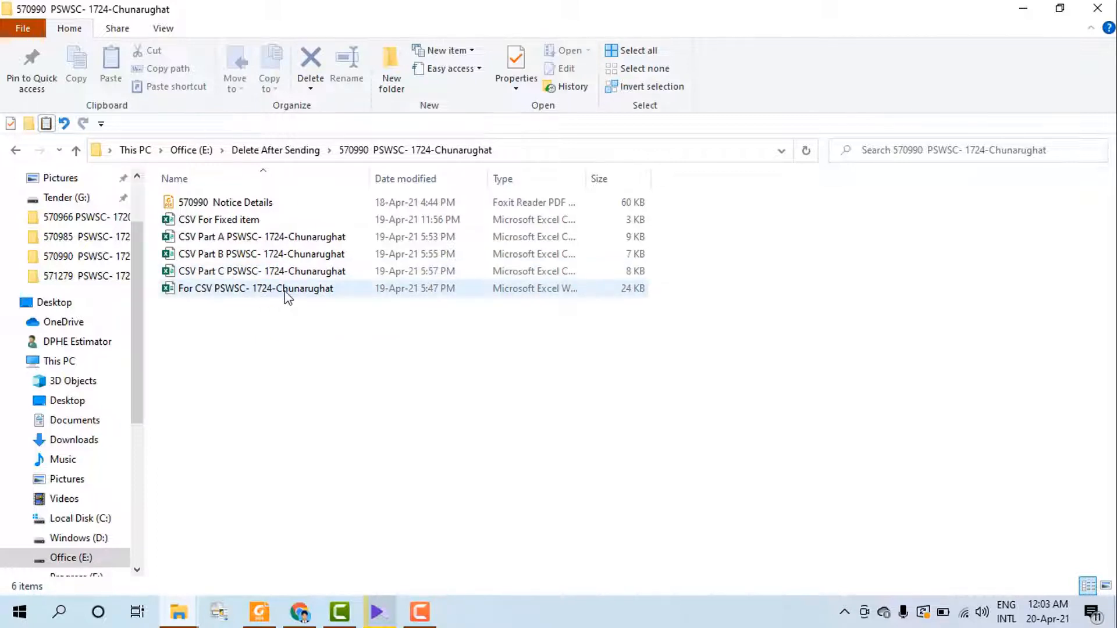
click(221, 221)
double_click(221, 221)
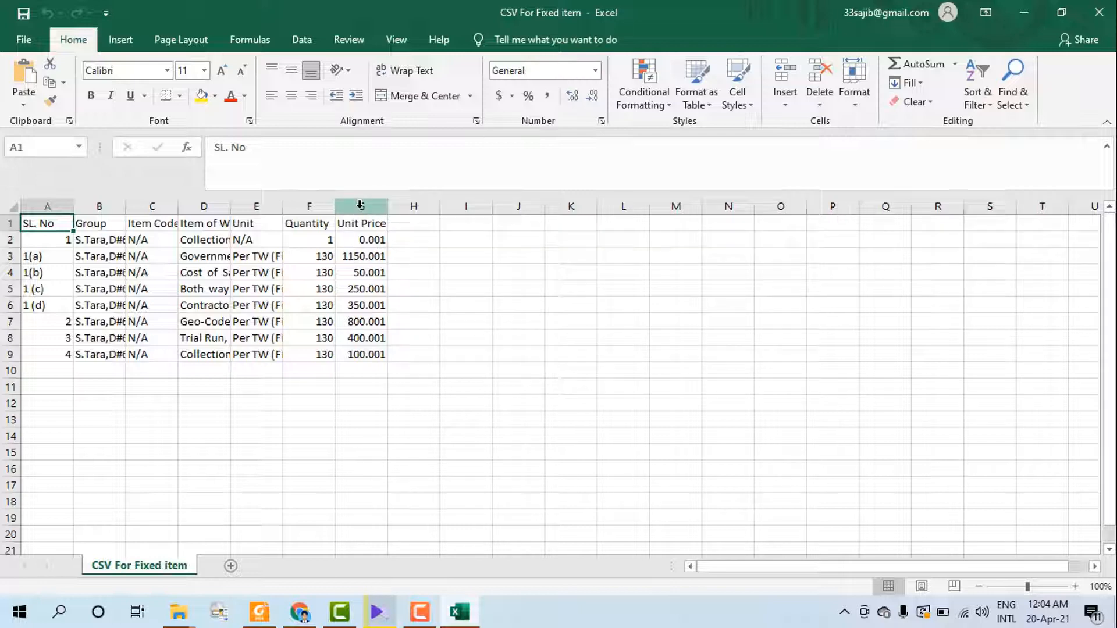
- Switch to Chrome, list My Tenders on the e-GP site and open the dashboard of tender 570990
click(310, 619)
mouse_move(217, 101)
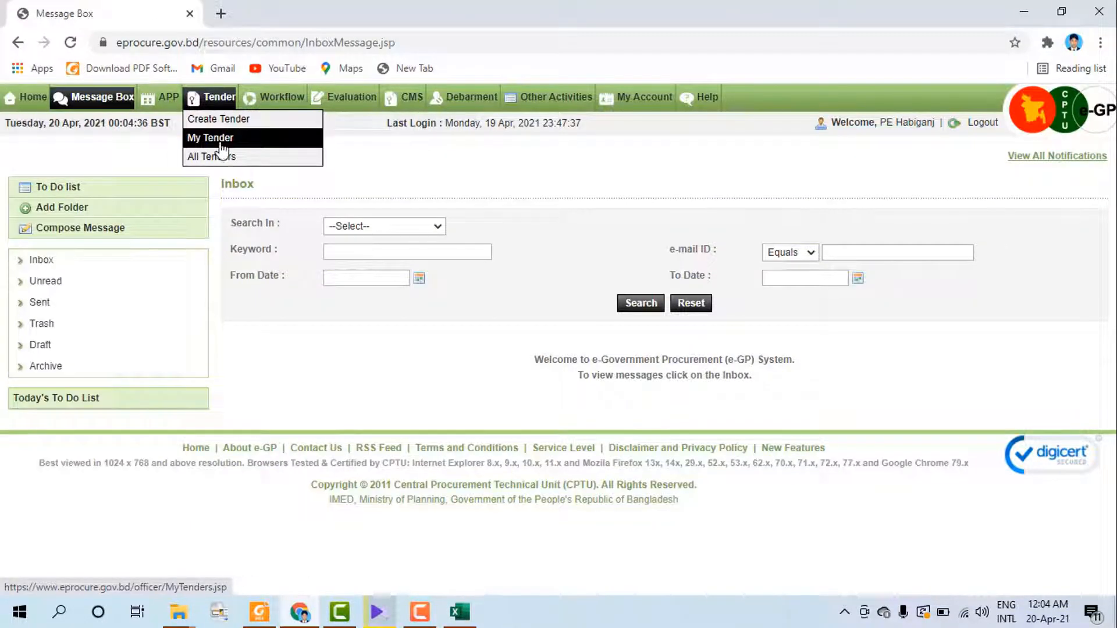
click(221, 140)
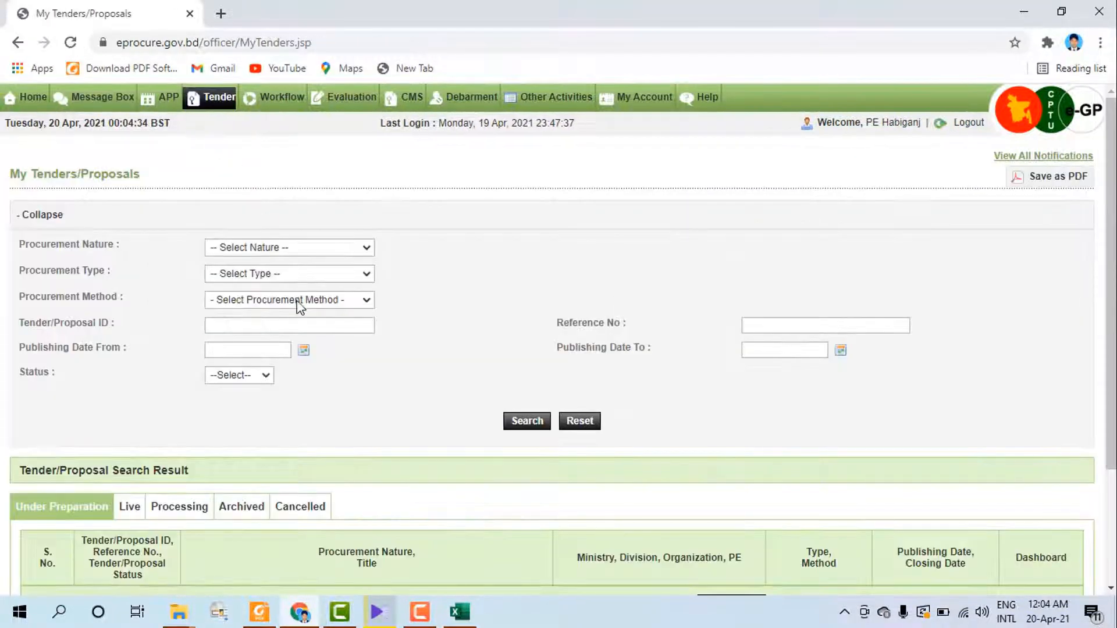
scroll(299, 307, down, 5)
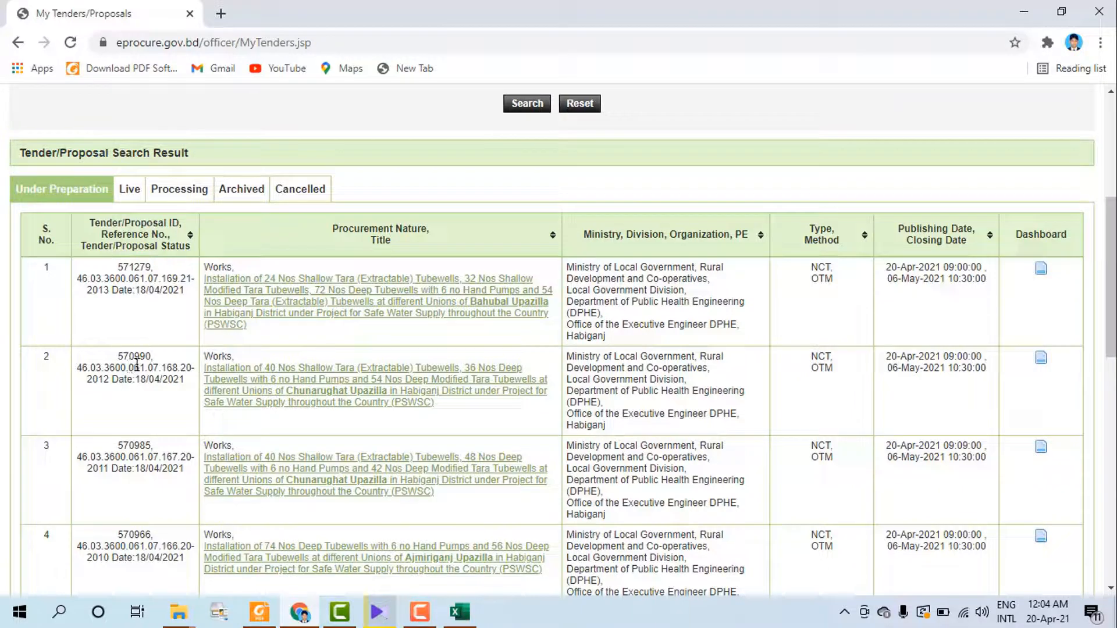
click(1040, 359)
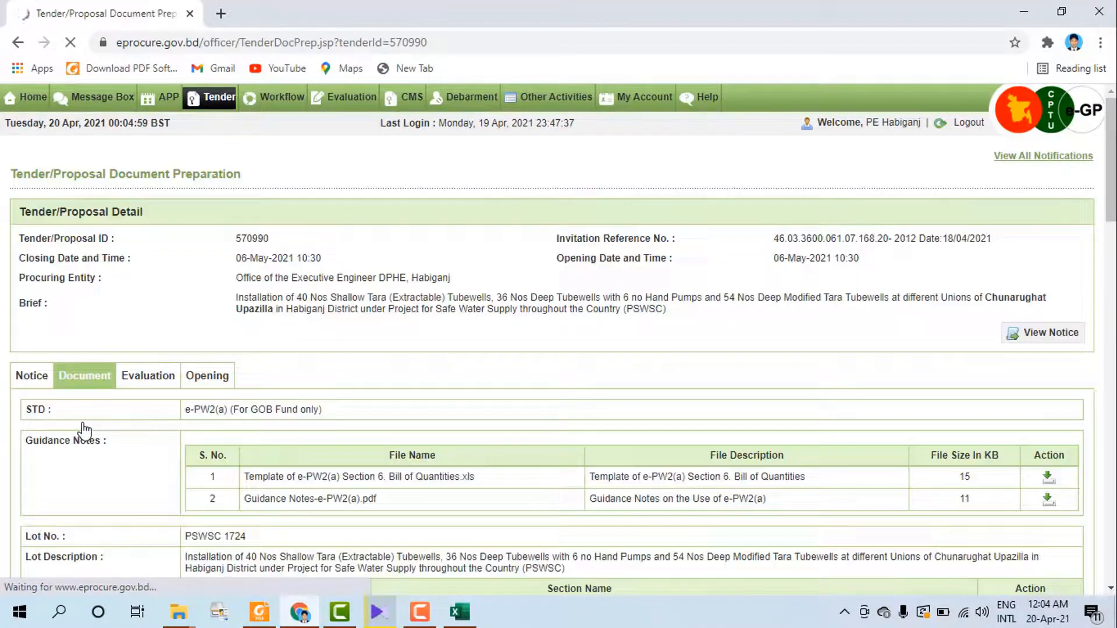
- Examine the tender document's sections down to Section 6, Bill of Quantities, and its available forms
scroll(396, 435, down, 8)
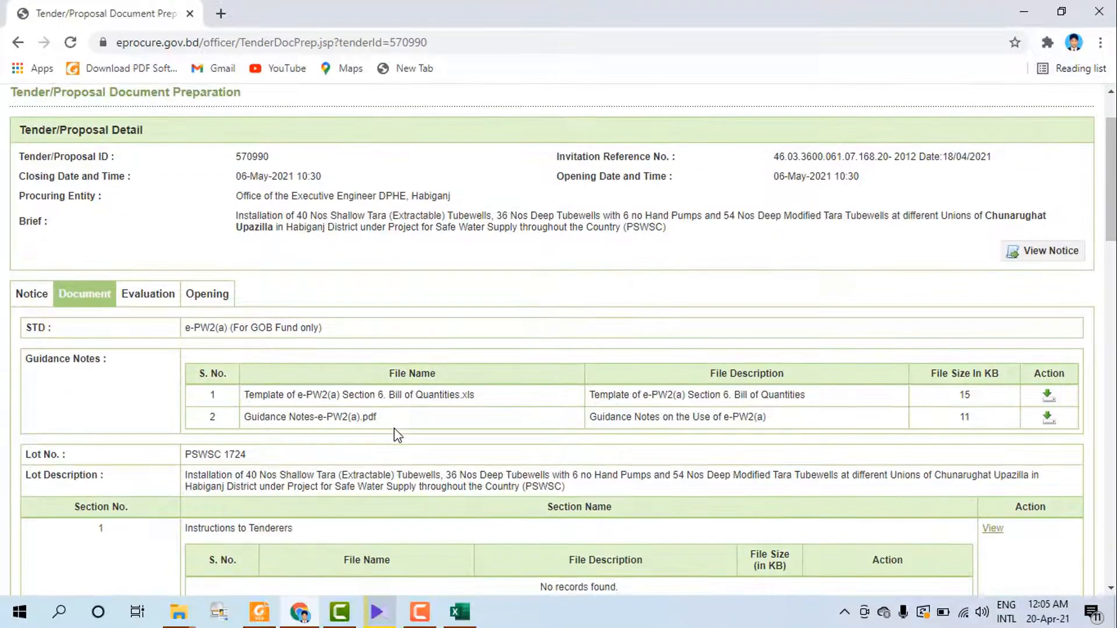
scroll(289, 429, down, 7)
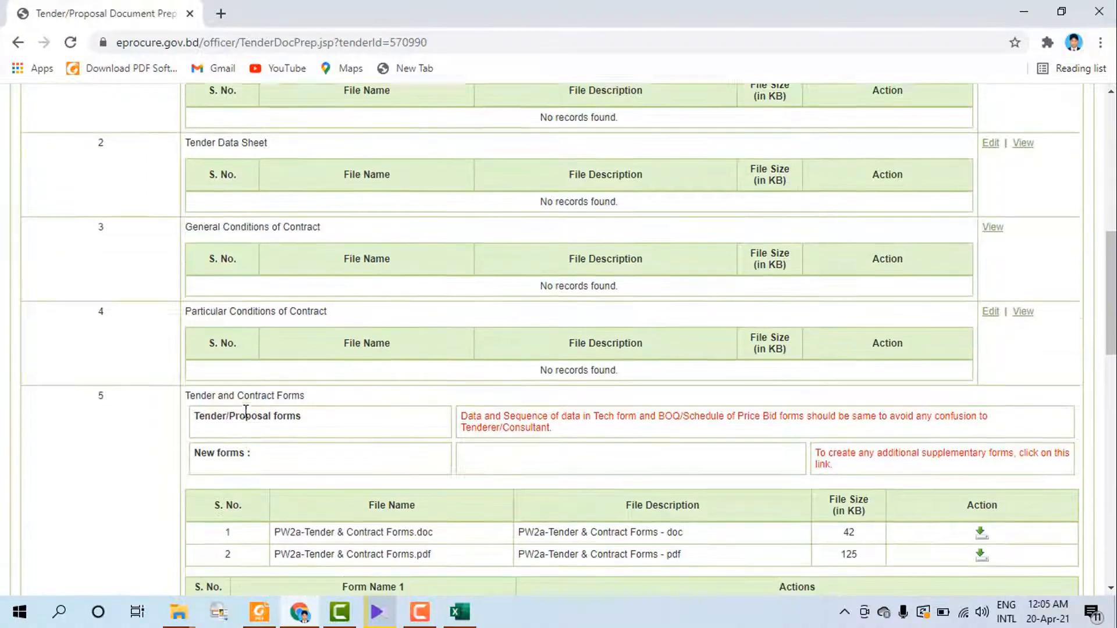
scroll(175, 400, down, 3)
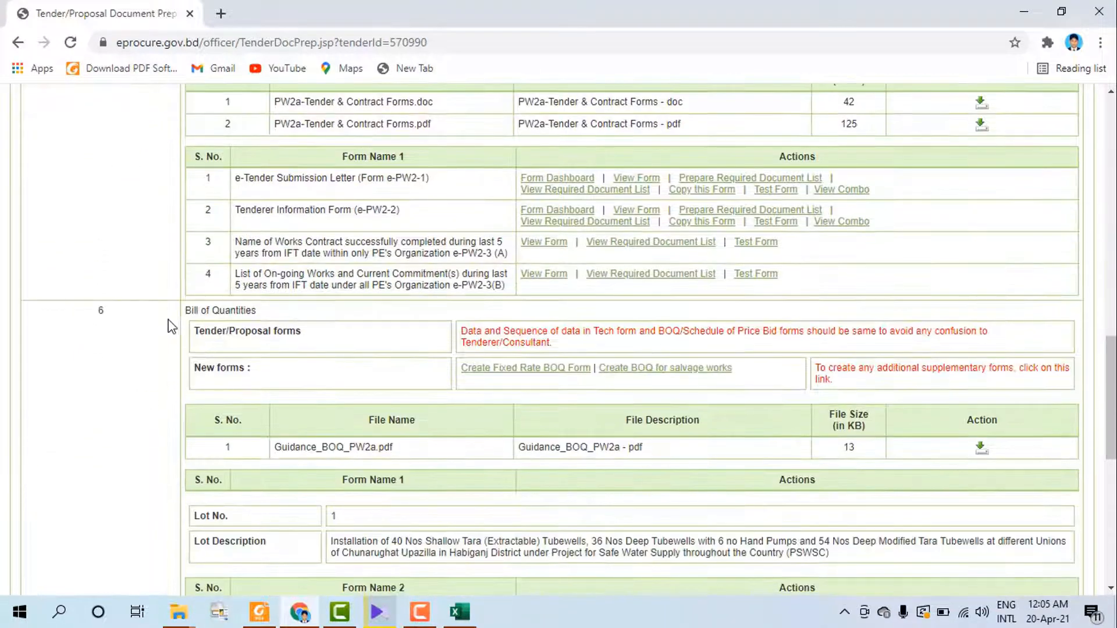
scroll(165, 360, down, 2)
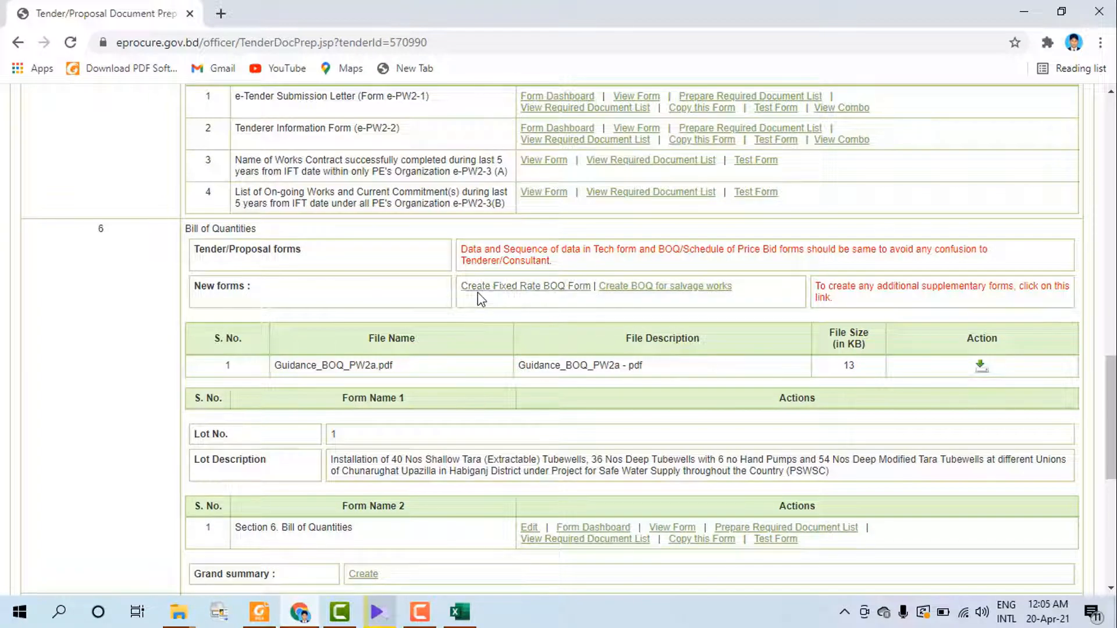
scroll(507, 294, down, 4)
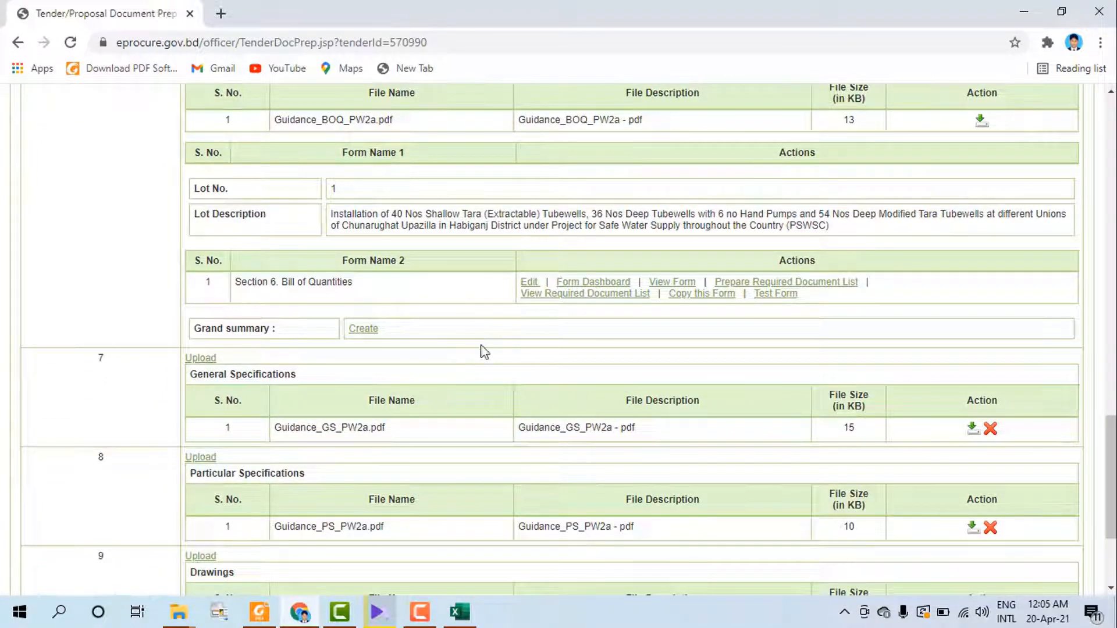
scroll(110, 242, up, 3)
scroll(125, 274, down, 3)
- Review the CSV For Fixed item sheet in Excel and the part-wise CSV files in the 570990 PSWSC- 1724-Chunarughat folder
mouse_move(460, 615)
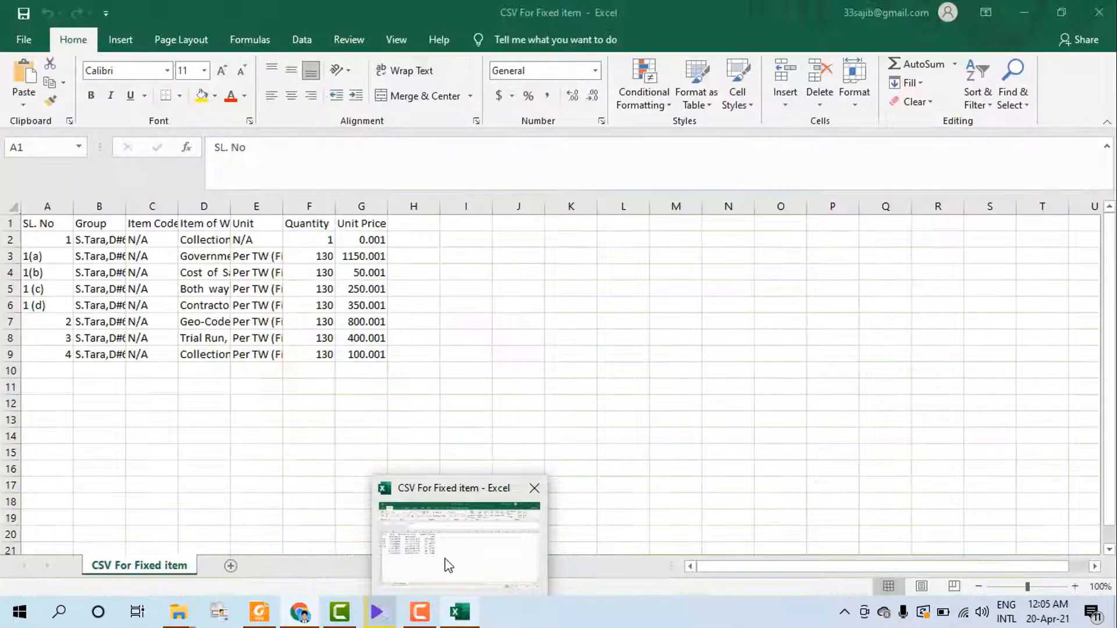
click(449, 569)
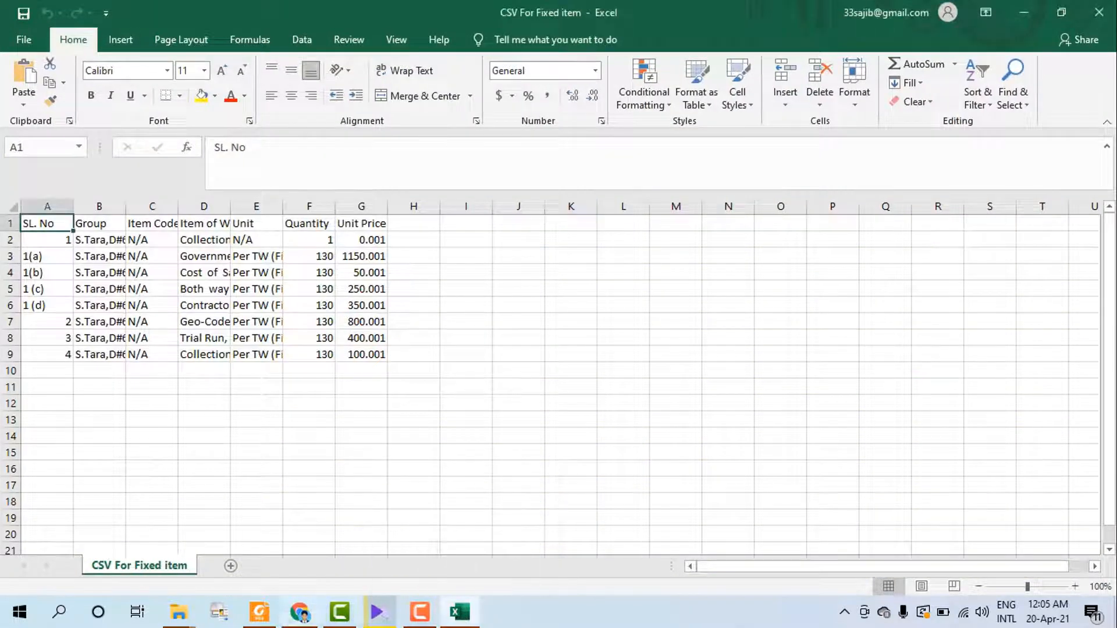
mouse_move(179, 614)
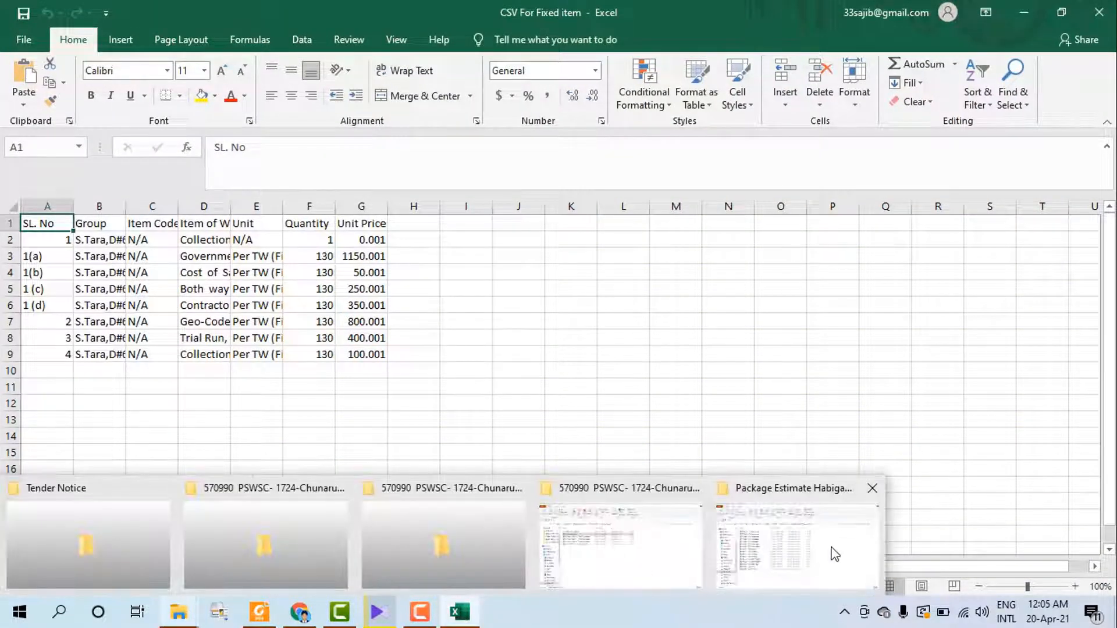
click(757, 559)
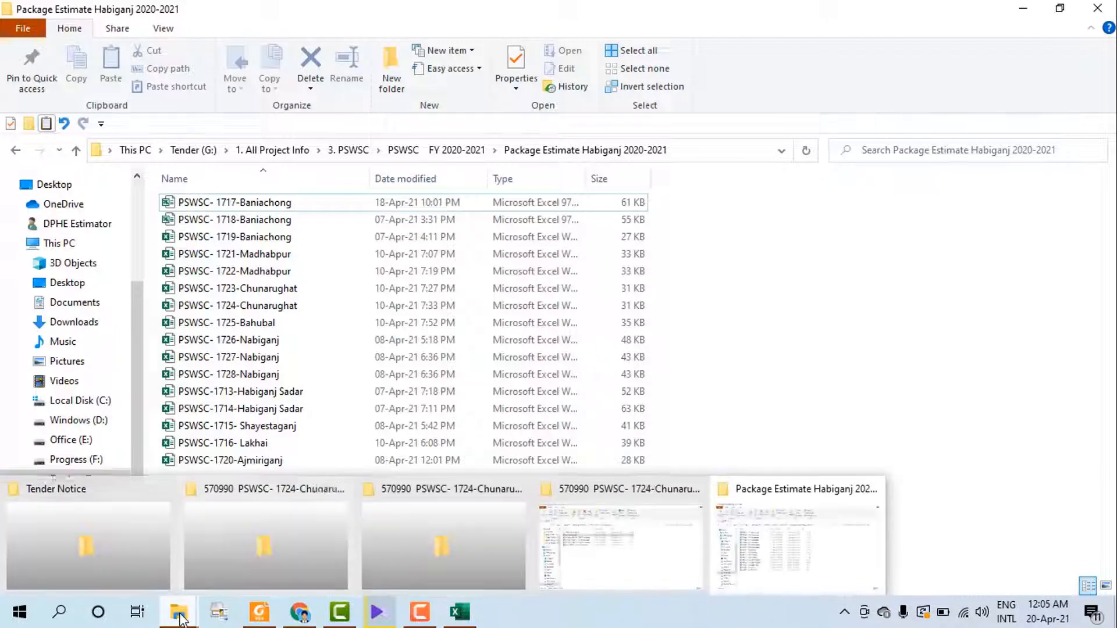
mouse_move(179, 614)
click(511, 568)
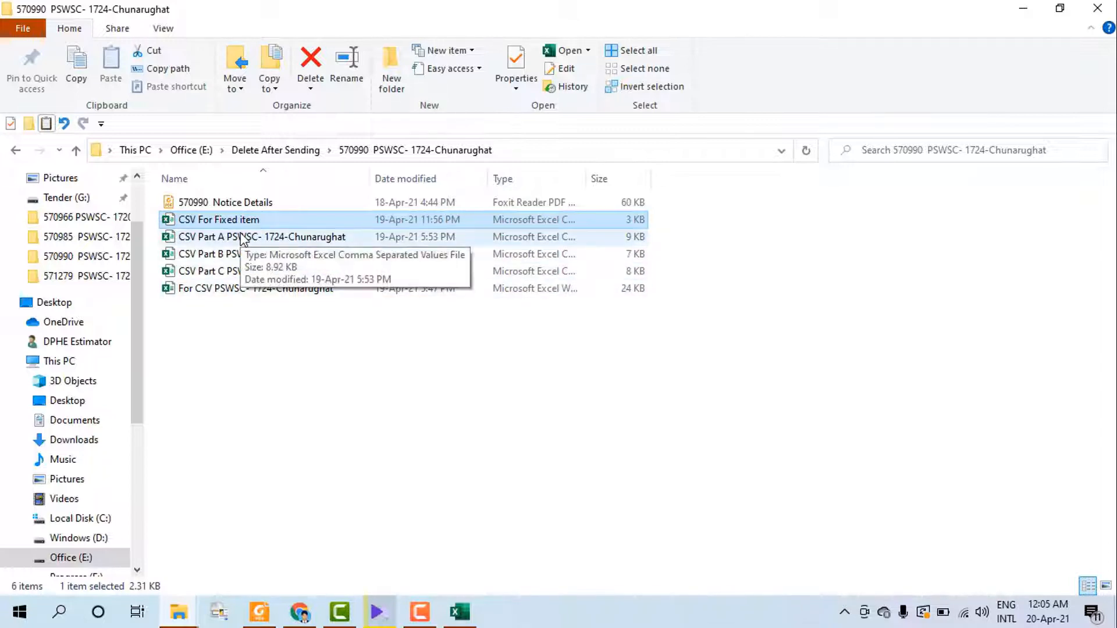
- Return to the tender page in Chrome and make a copy of the Section 6. Bill of Quantities form
click(304, 612)
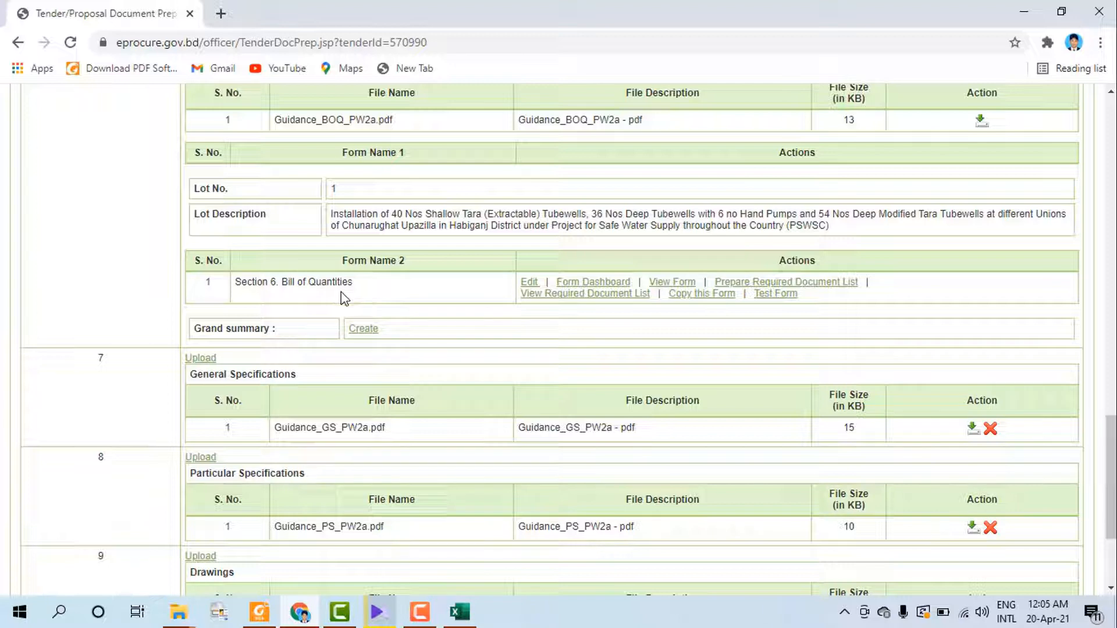
click(687, 299)
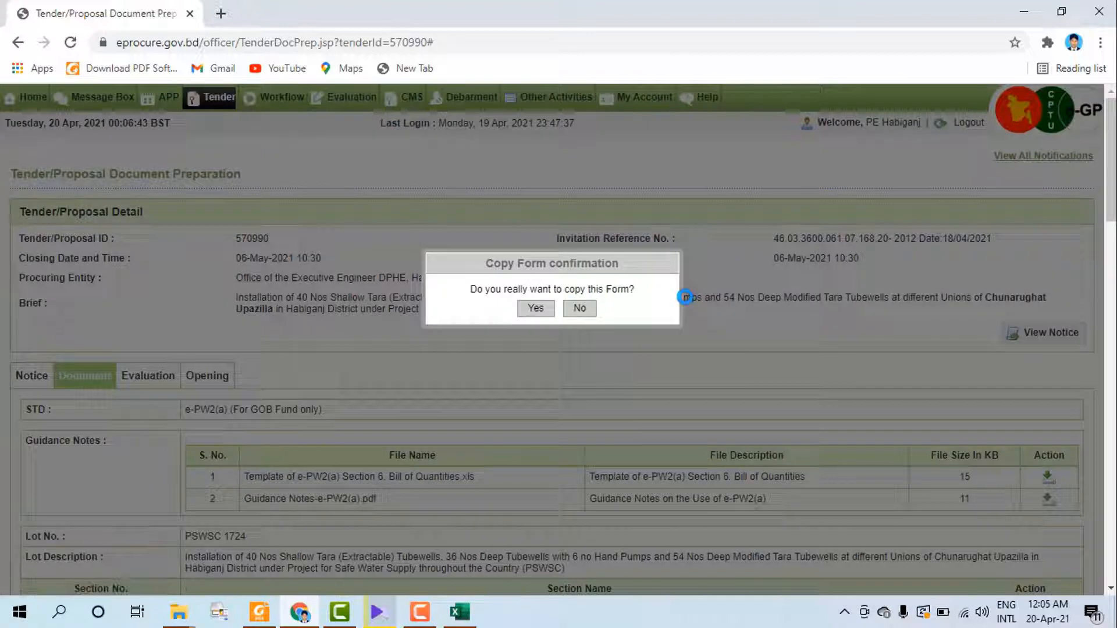
click(531, 311)
- Copy the second Section 6. Bill of Quantities form to add a third one for the lot
scroll(369, 376, down, 8)
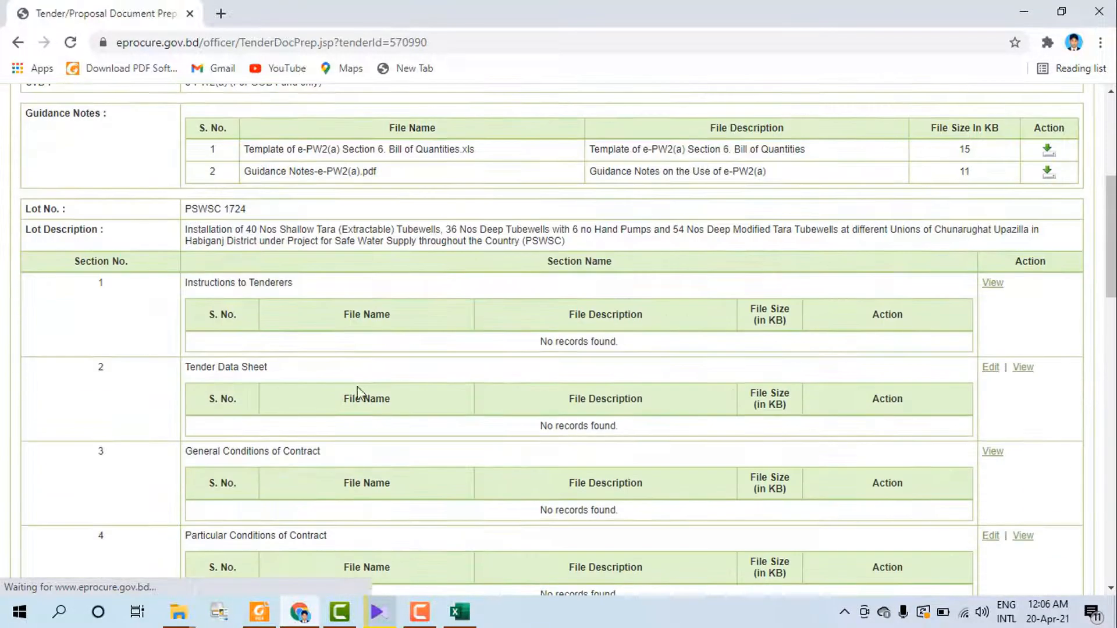
scroll(353, 379, down, 13)
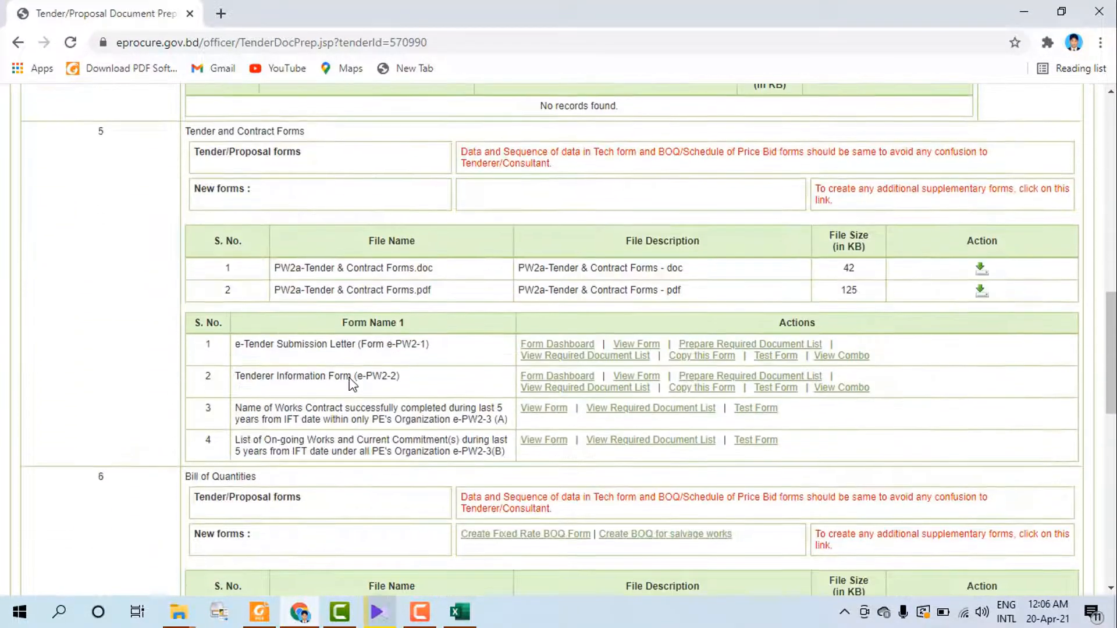
scroll(251, 361, down, 3)
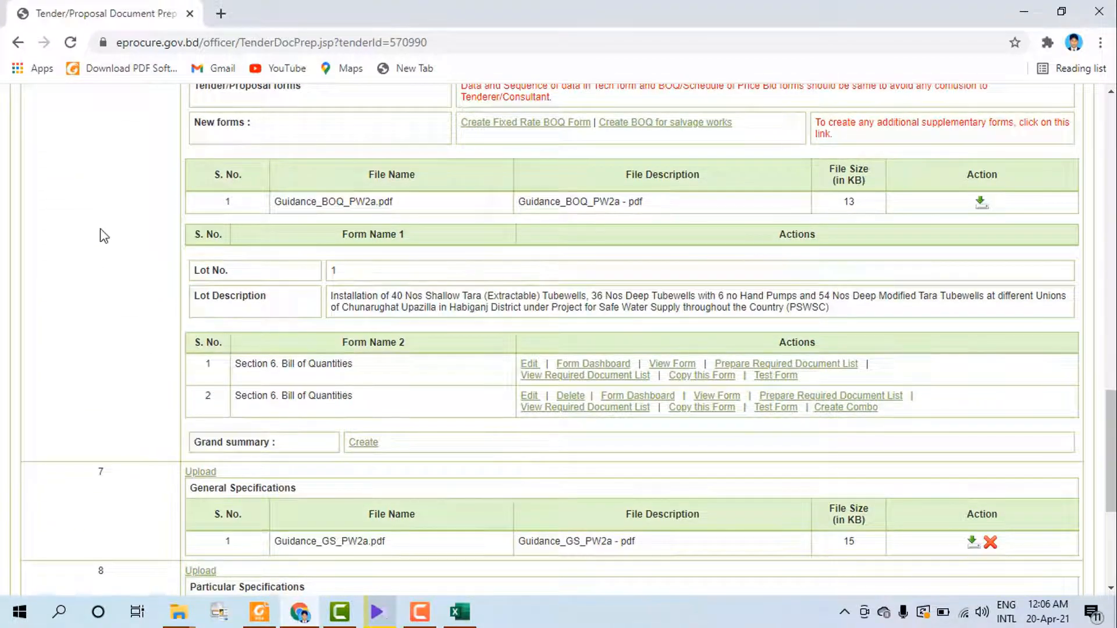
scroll(108, 238, up, 3)
scroll(264, 372, down, 5)
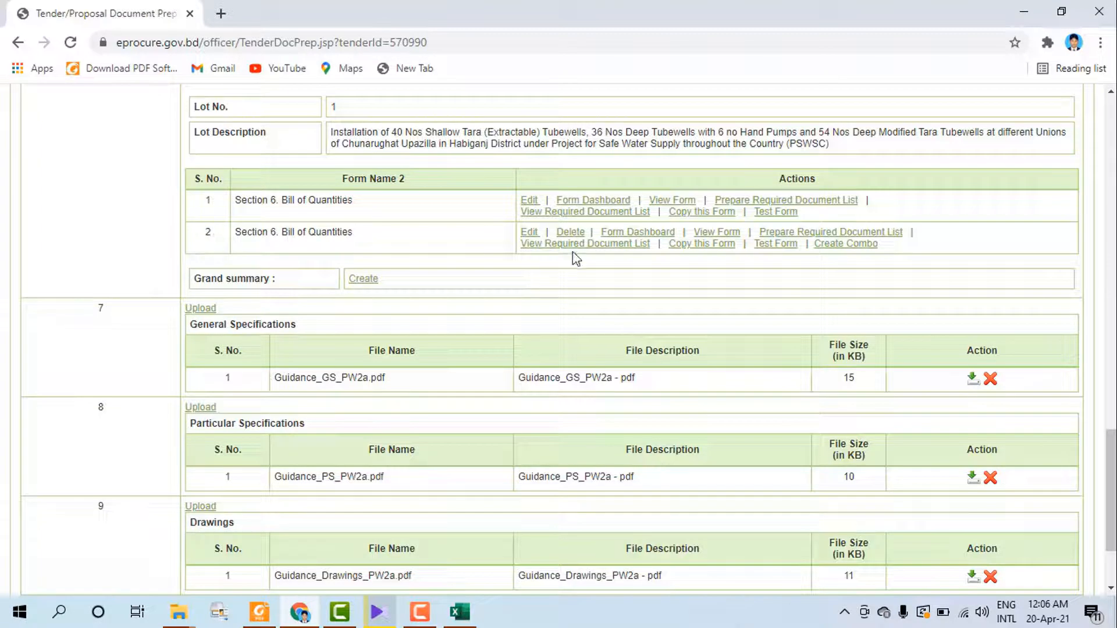
click(693, 247)
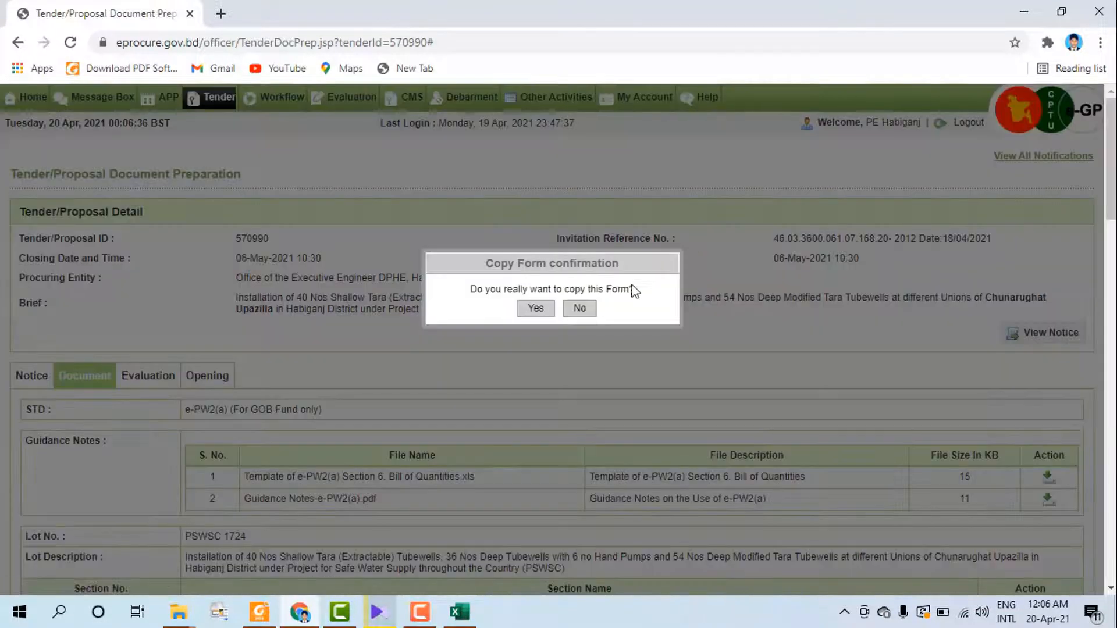
click(536, 308)
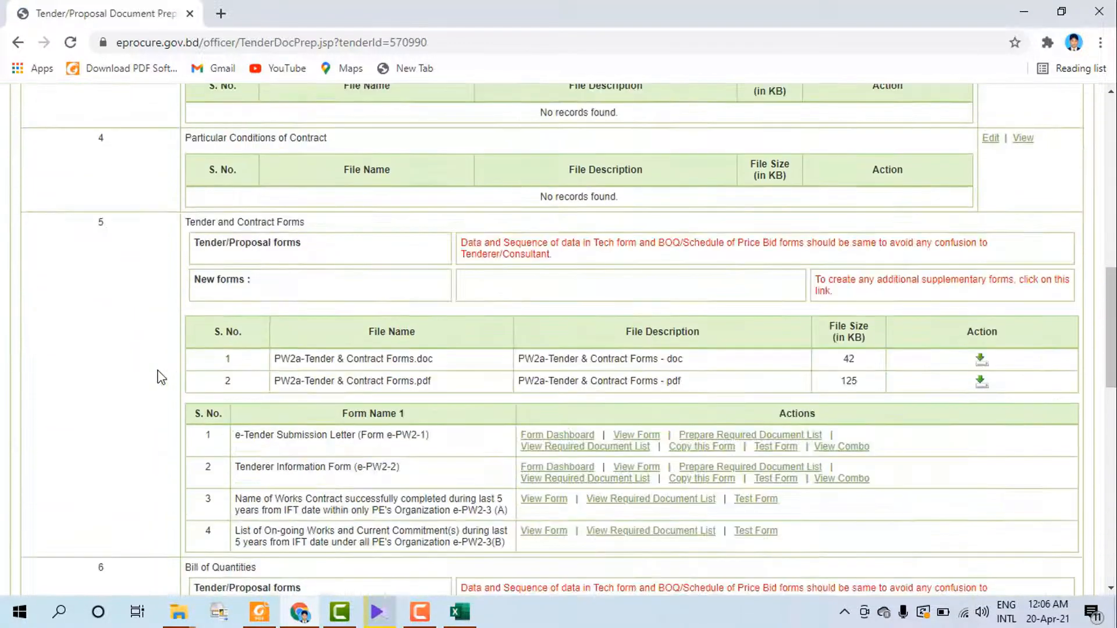
- Compare the list of Bill of Quantities forms with the CSV part files in the 570990 PSWSC- 1724-Chunarughat folder
scroll(181, 329, down, 7)
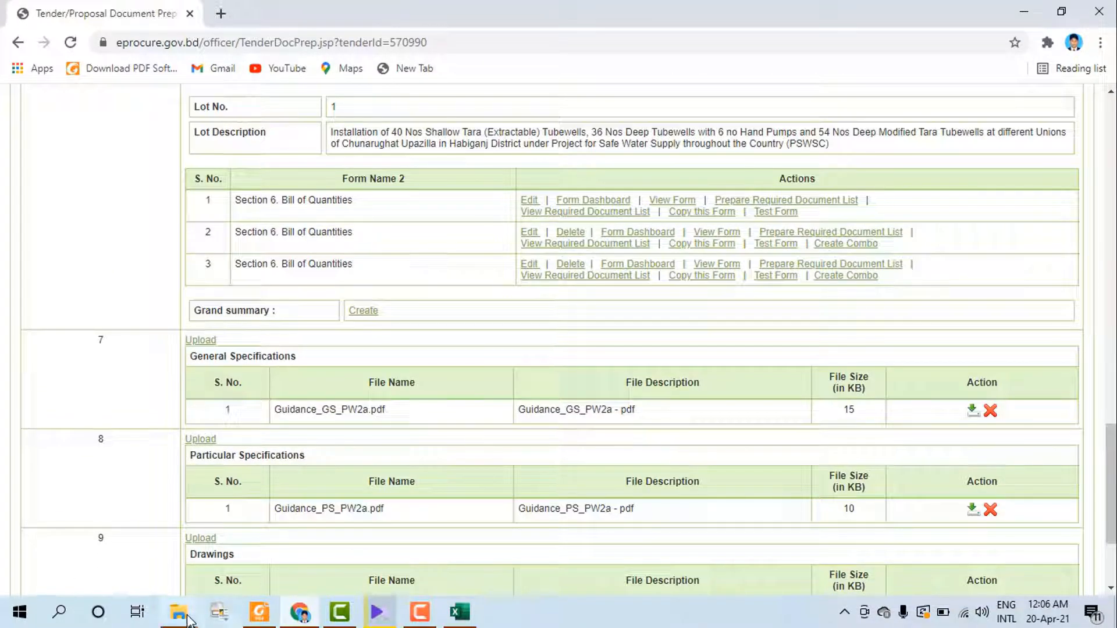
mouse_move(188, 621)
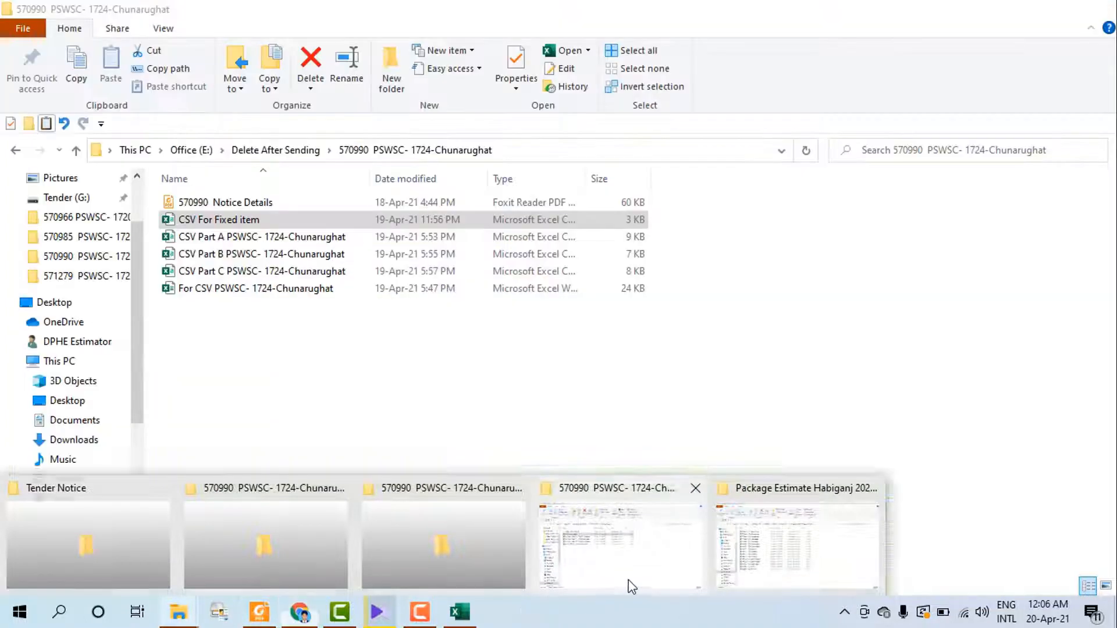
click(631, 585)
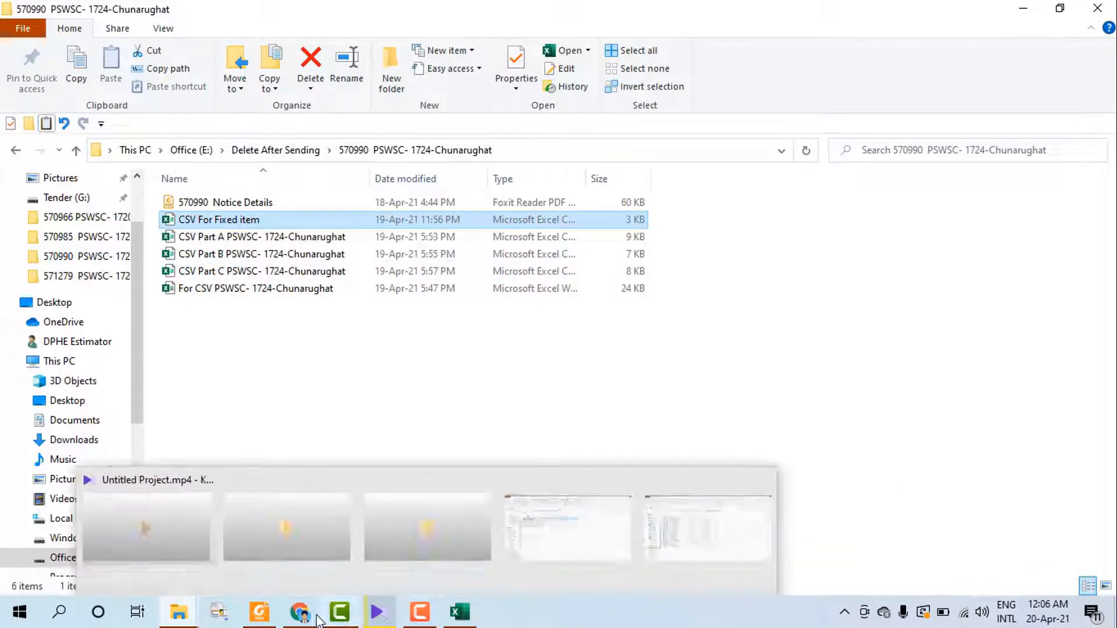
click(316, 556)
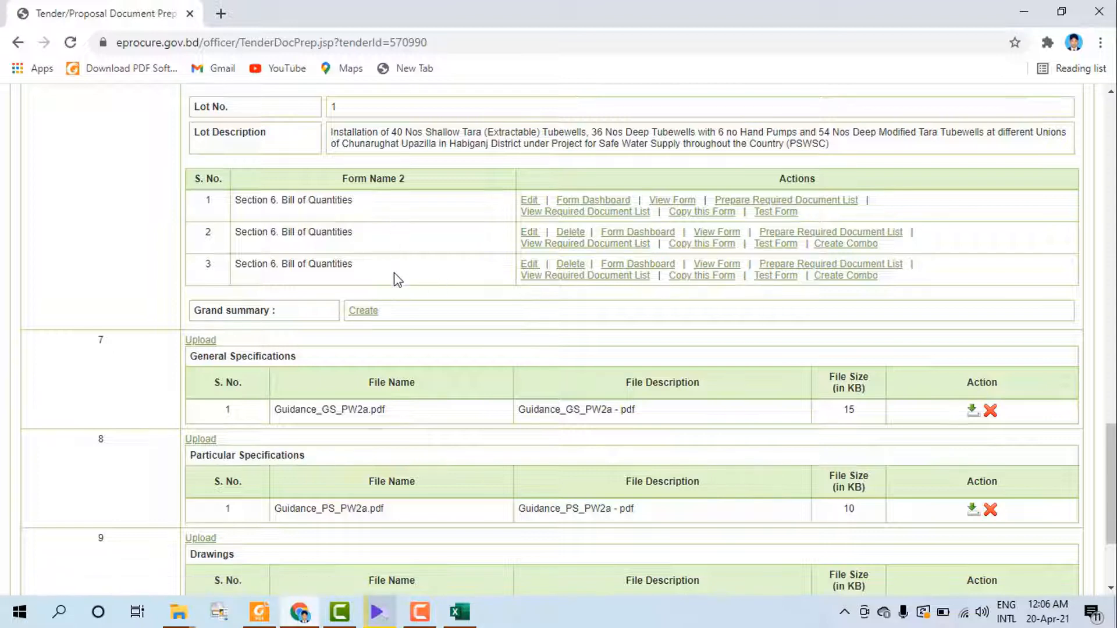
- Create a Fixed Rate BOQ form in the Bill of Quantities section
scroll(413, 282, up, 1)
scroll(413, 283, up, 3)
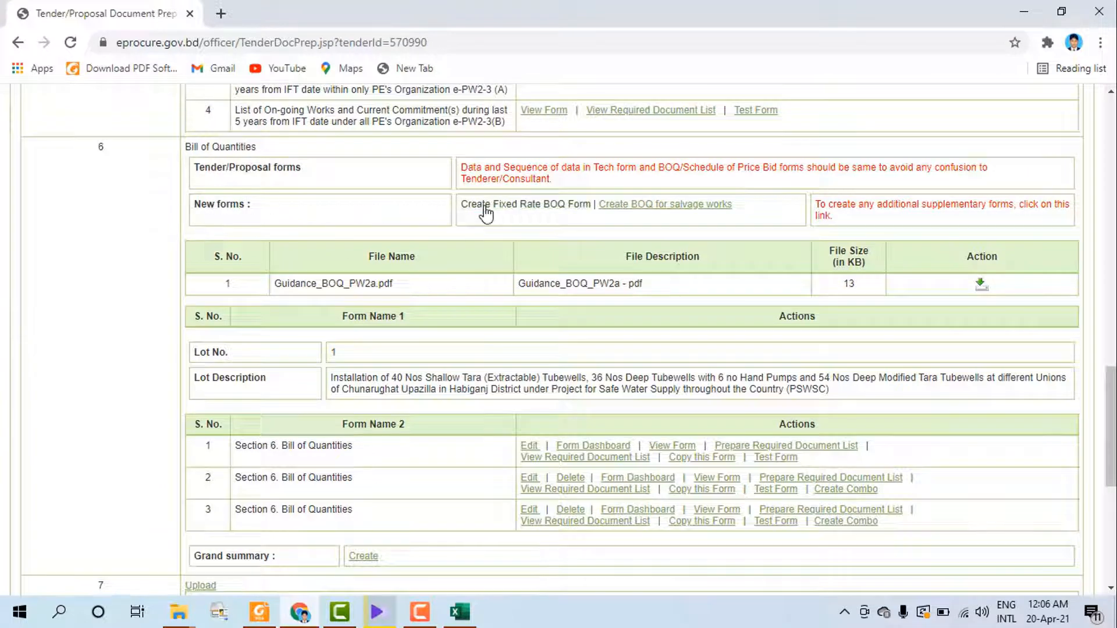
click(521, 208)
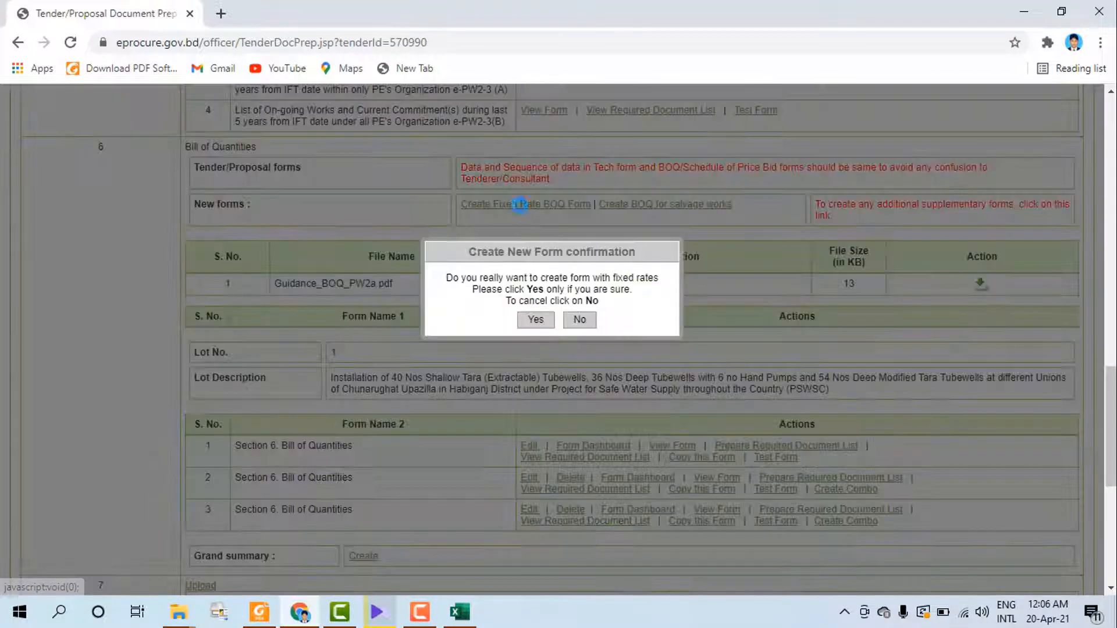
click(535, 321)
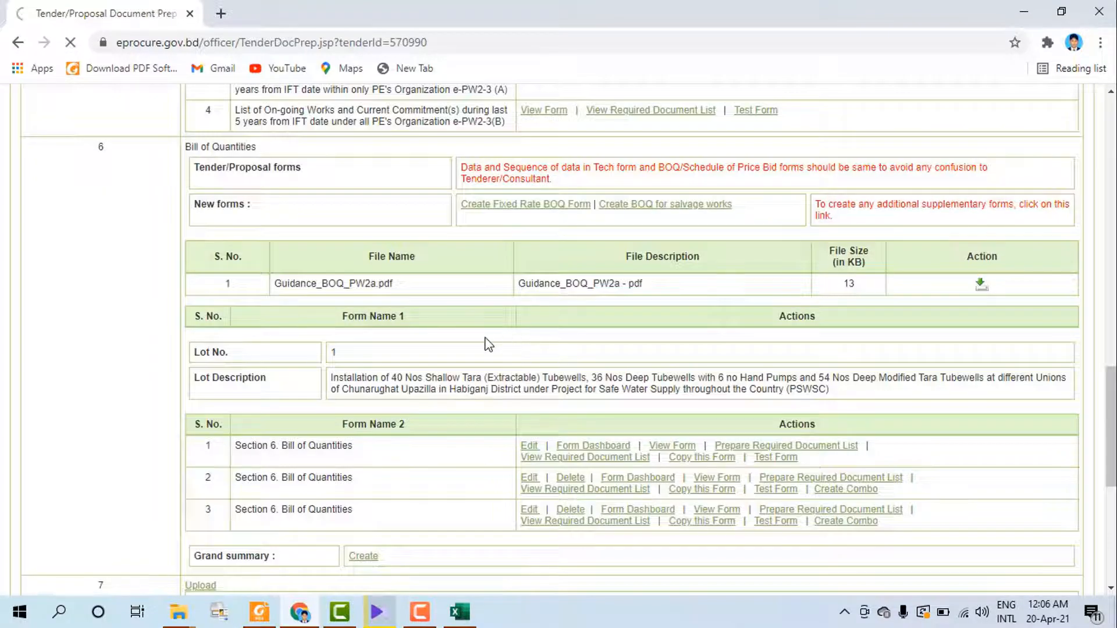
- Open the first Section 6. Bill of Quantities form for editing, and open the For CSV PSWSC- 1724-Chunarughat workbook in Excel
scroll(486, 341, down, 4)
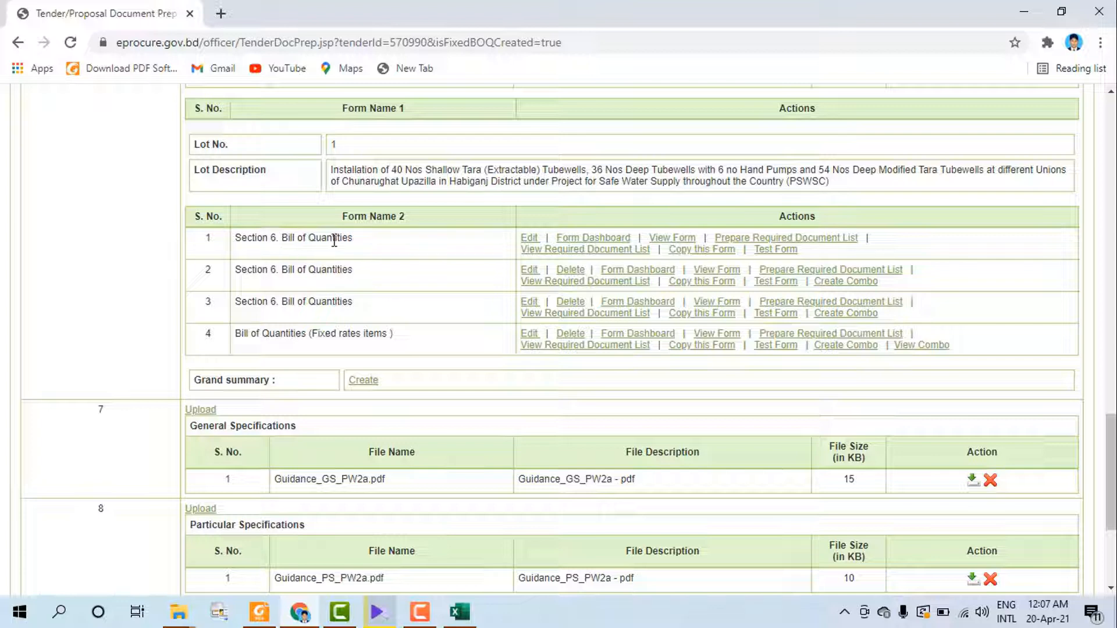
click(529, 239)
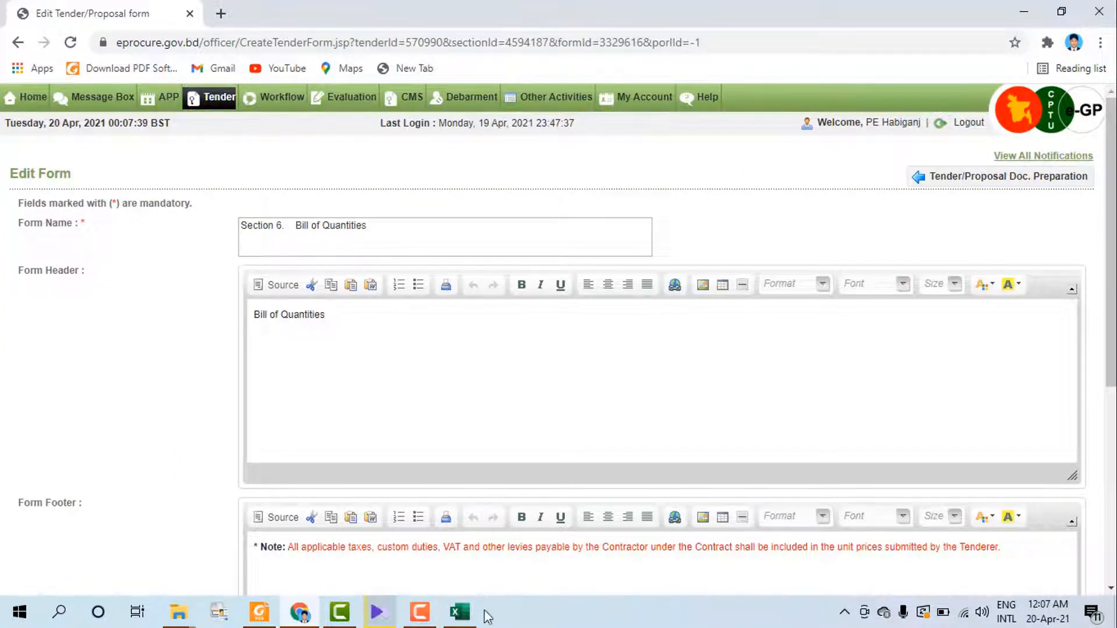
mouse_move(178, 612)
click(593, 526)
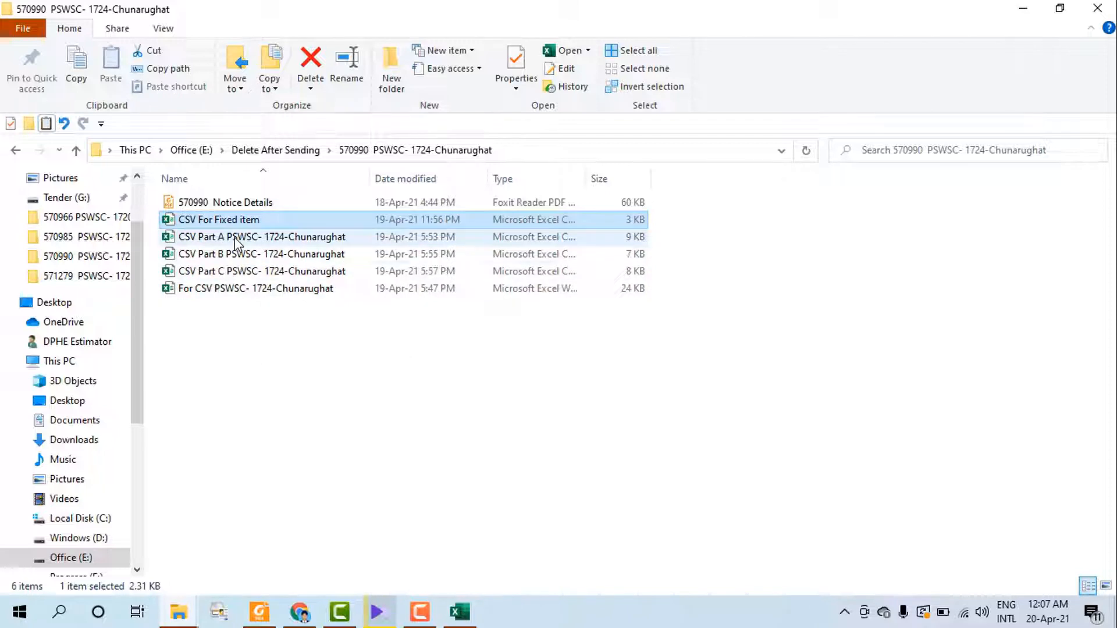
double_click(242, 289)
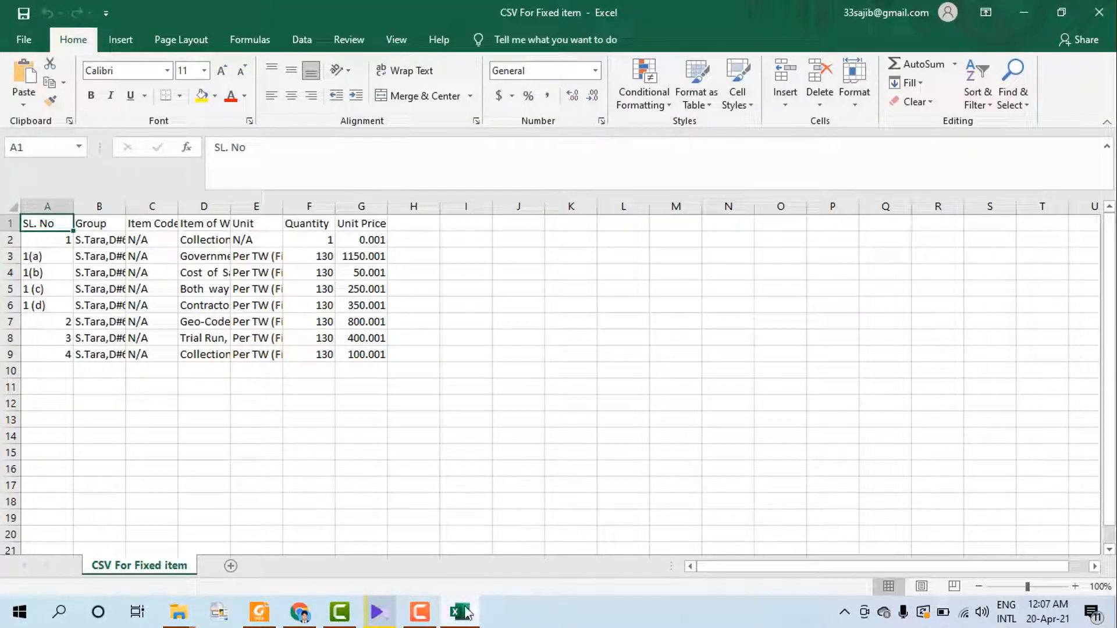
mouse_move(465, 613)
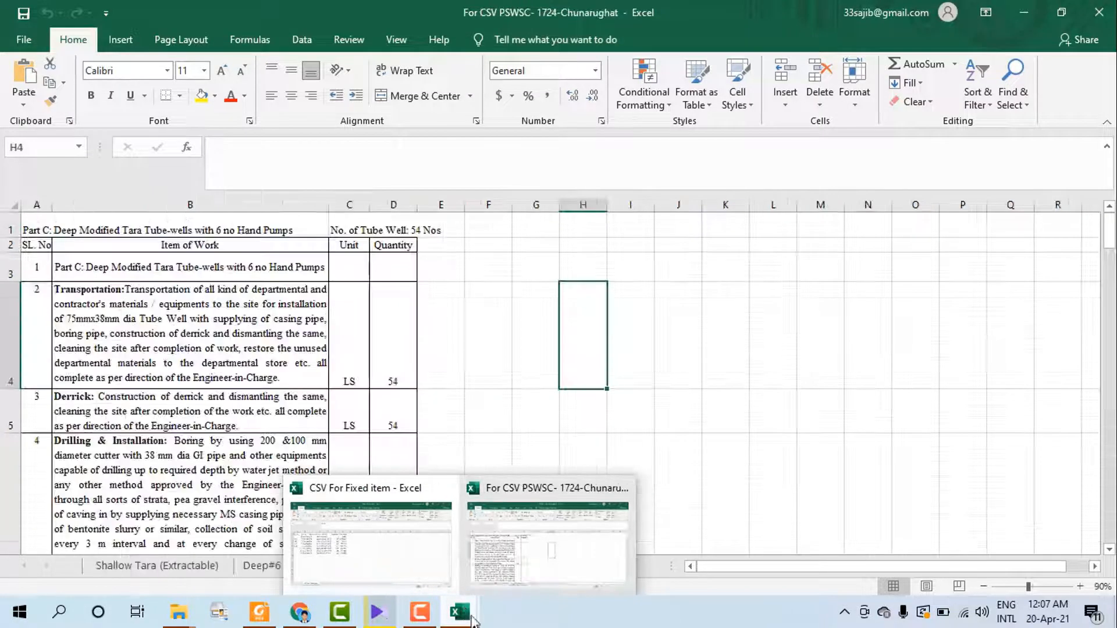
click(531, 574)
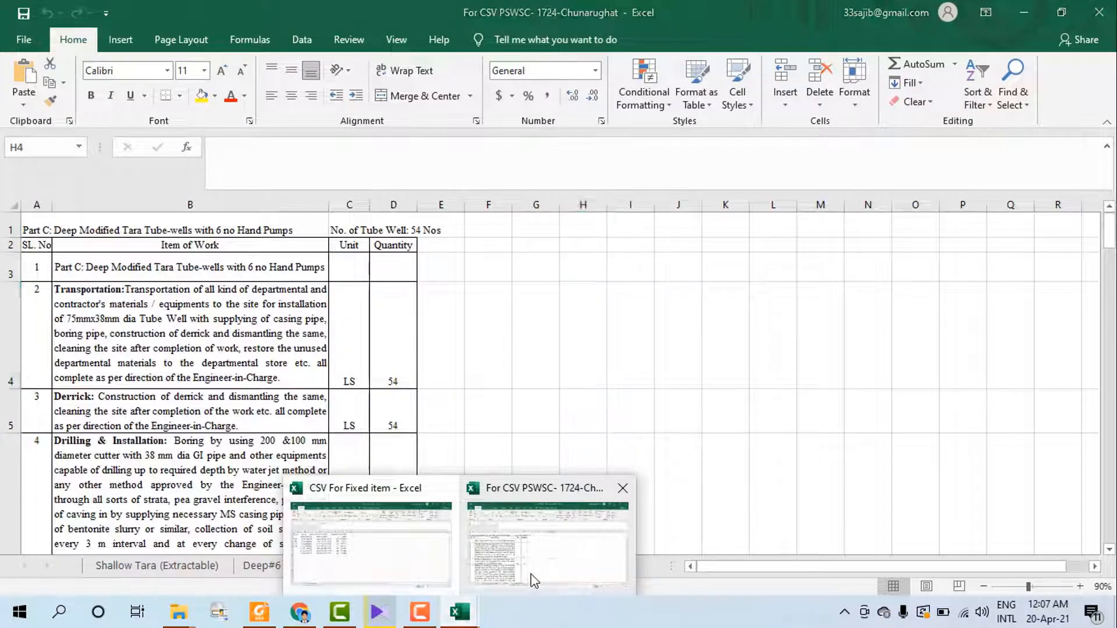
- Copy the Part A title text from cell A2 of the Shallow Tara (Extractable) sheet
click(498, 384)
click(122, 570)
scroll(167, 492, up, 10)
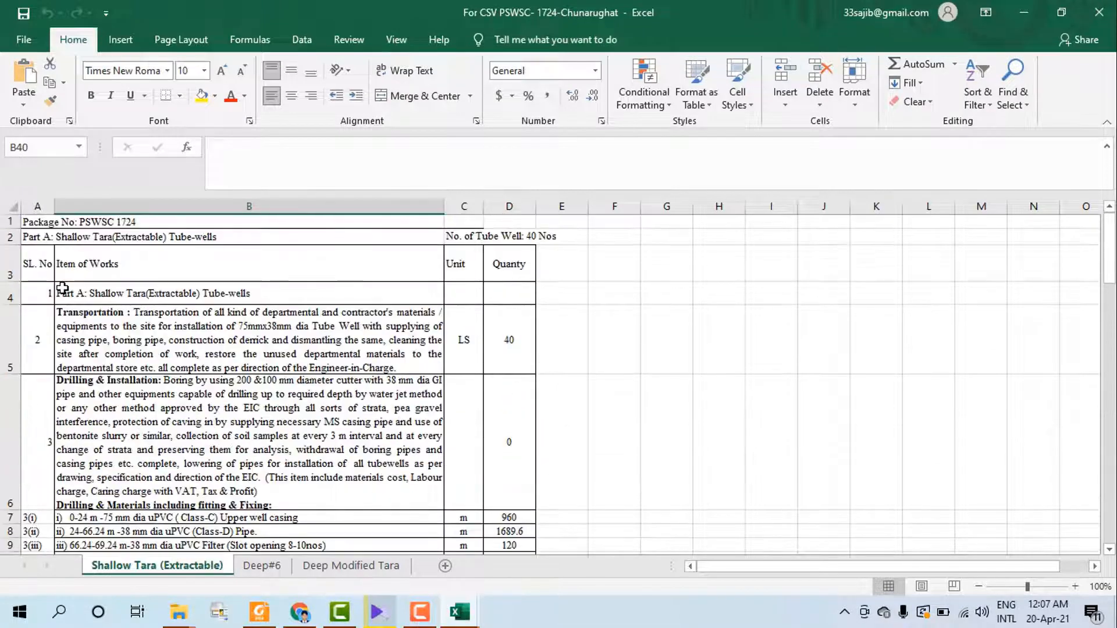
click(37, 238)
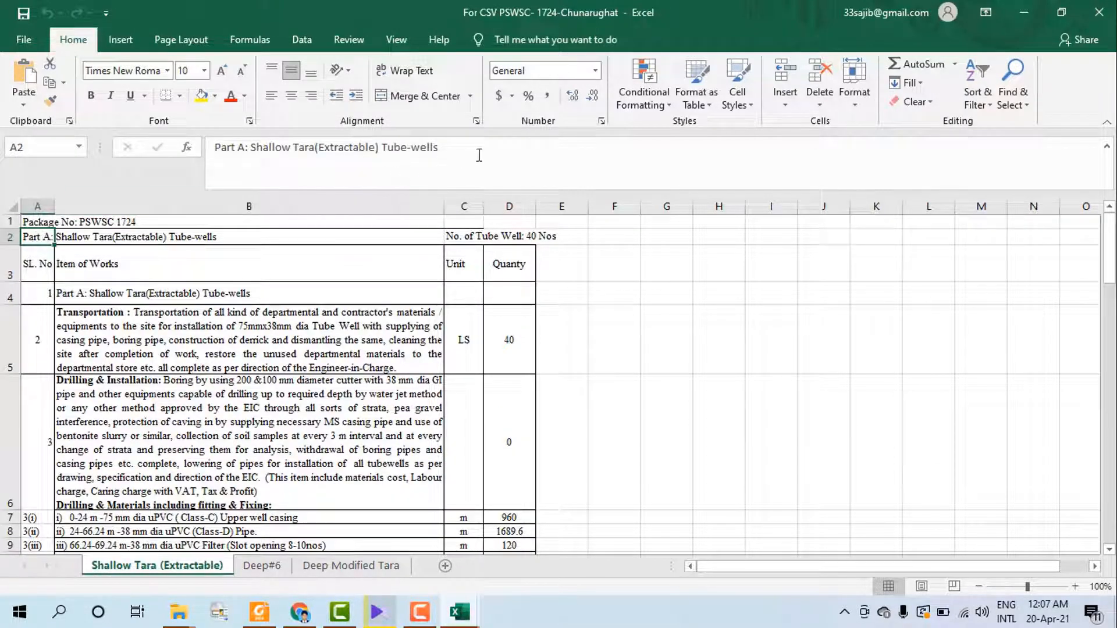
drag(463, 150, 196, 159)
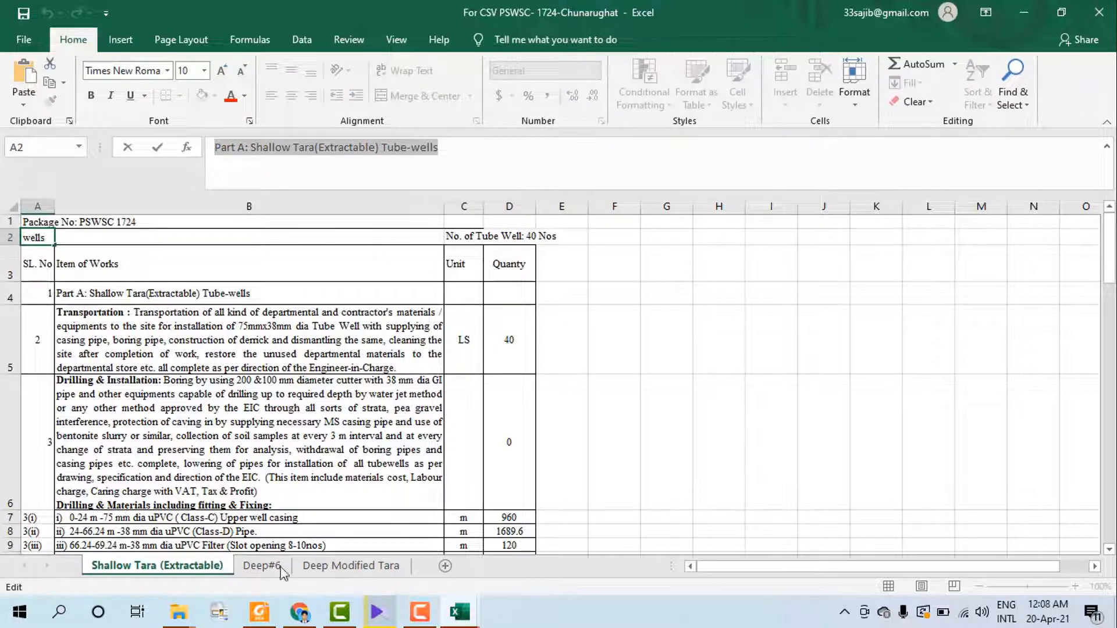
- Back in Chrome, rename the form as "Part A: Shallow Tara(Extractable) Tube-wells" and save it
click(300, 612)
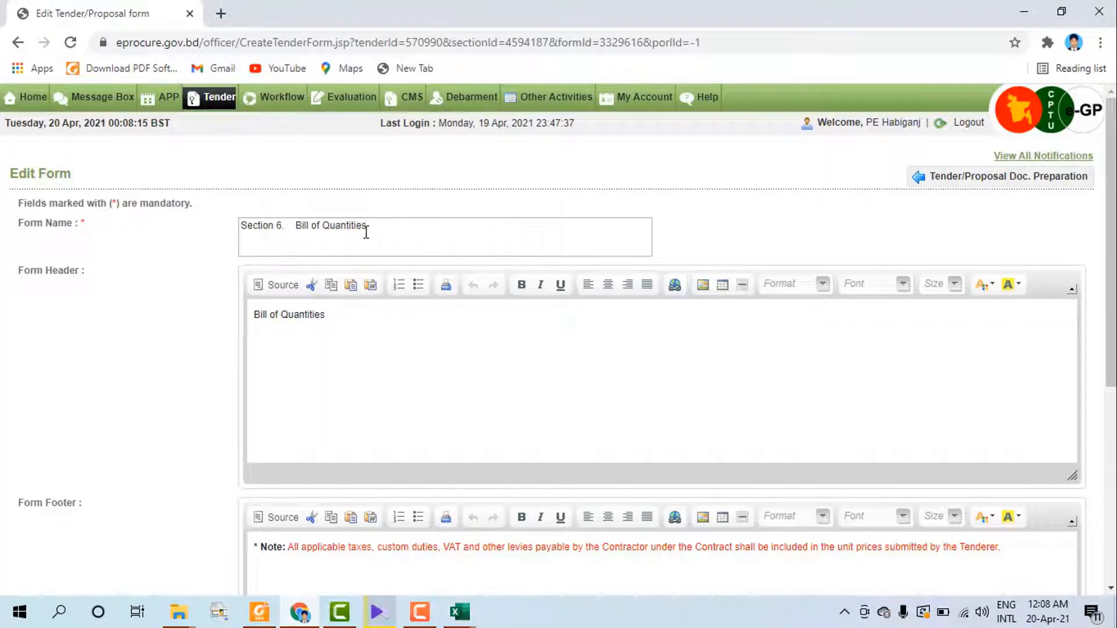
drag(369, 231, 207, 226)
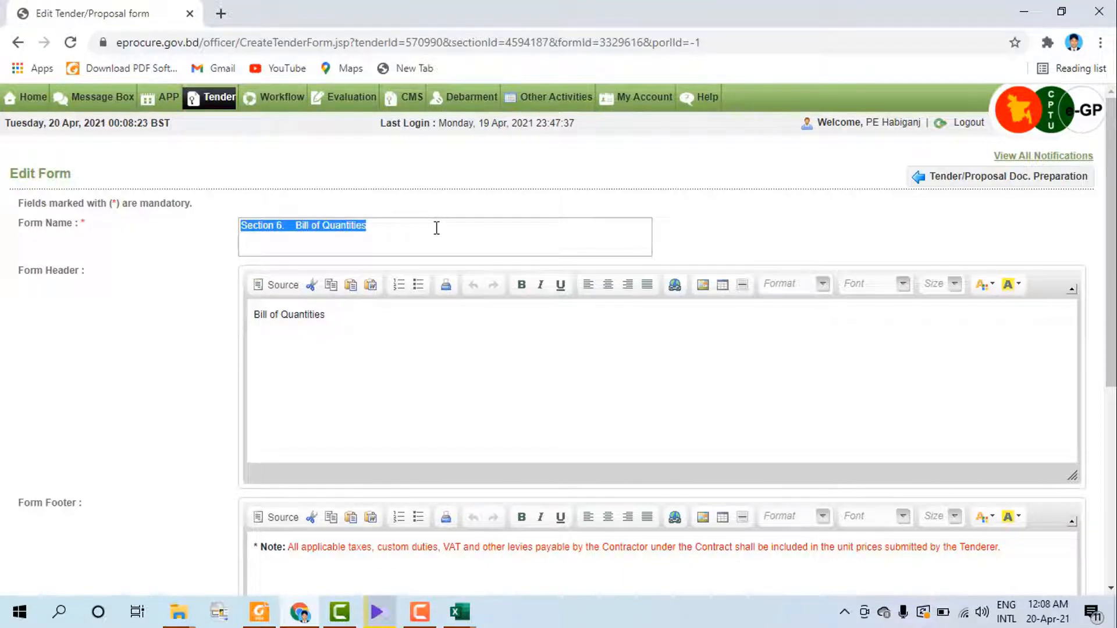
key(ctrl+v)
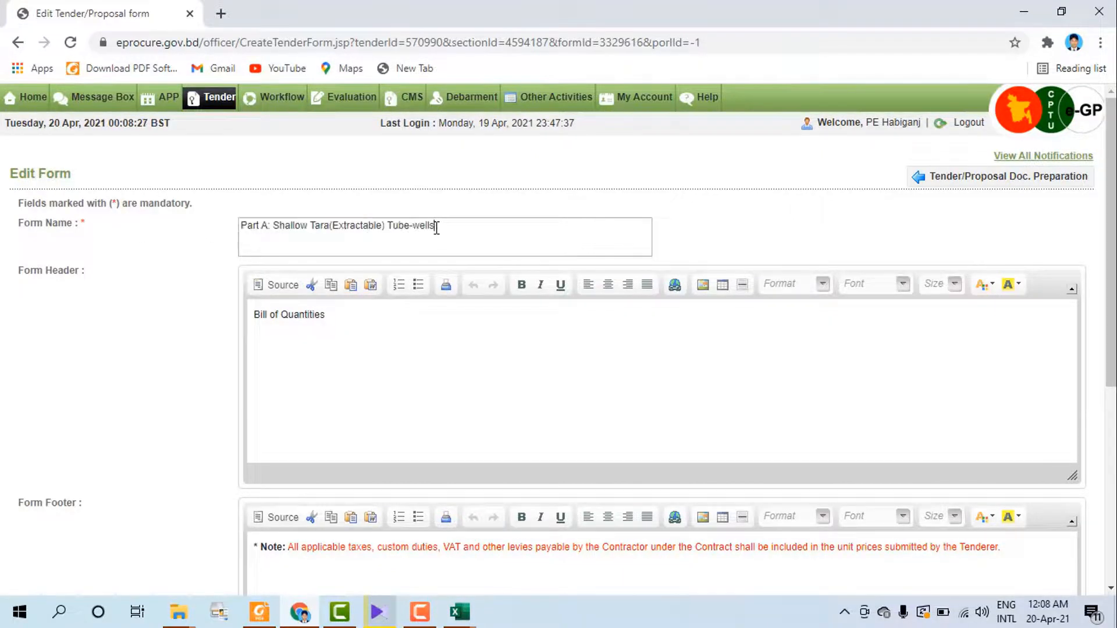
scroll(419, 454, down, 5)
scroll(299, 560, down, 1)
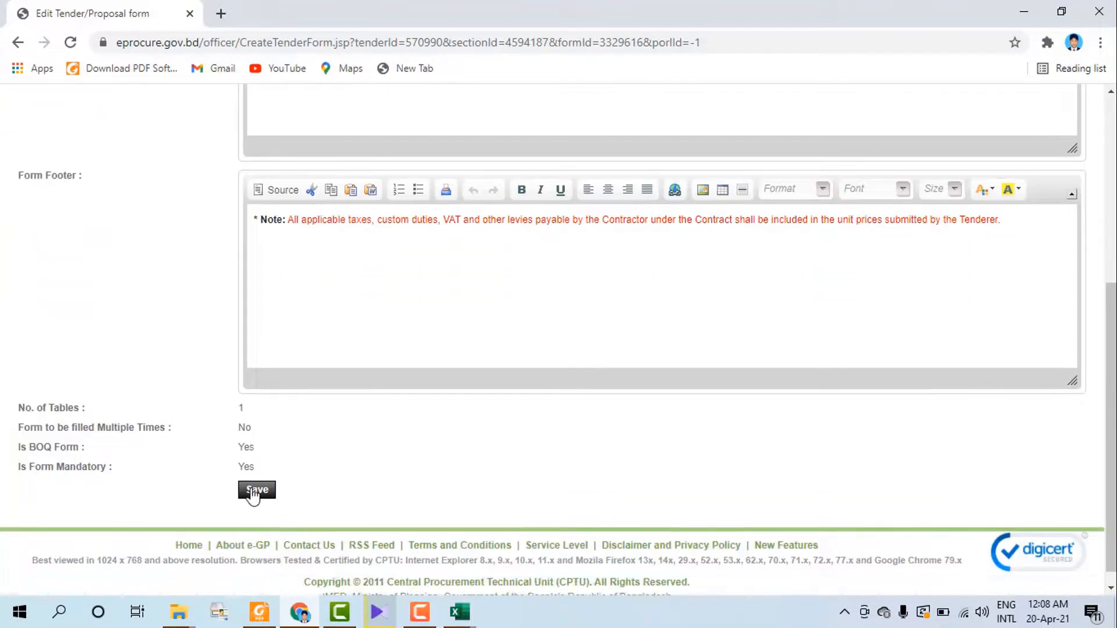
click(261, 498)
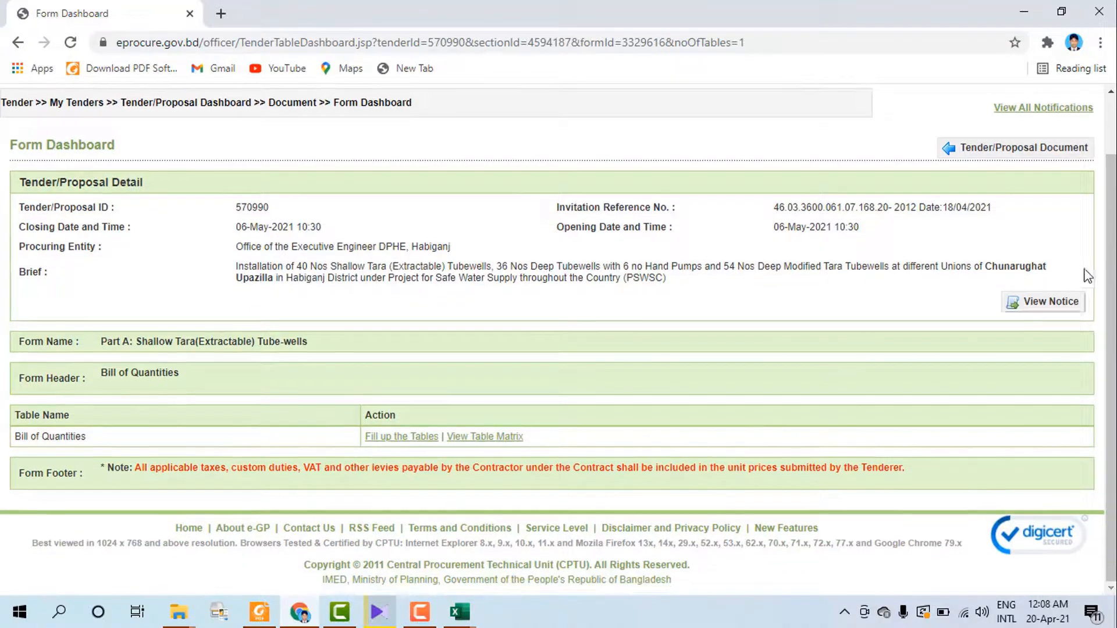
- Return to the tender document and open the Part A form's Bill of Quantities table for filling up
click(952, 158)
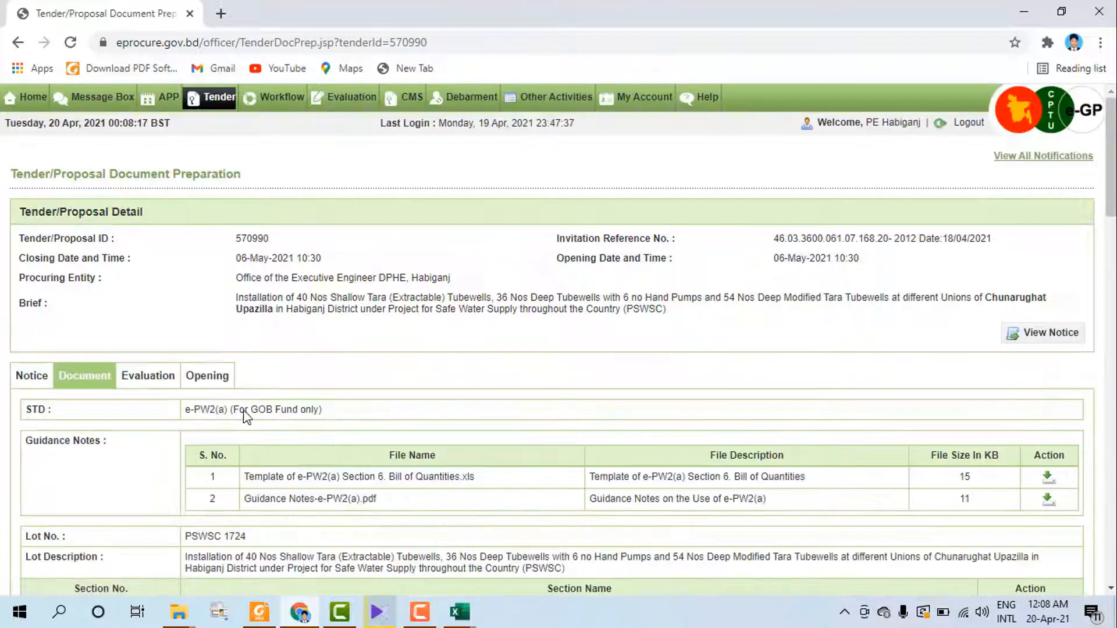
scroll(225, 449, down, 12)
scroll(216, 453, down, 8)
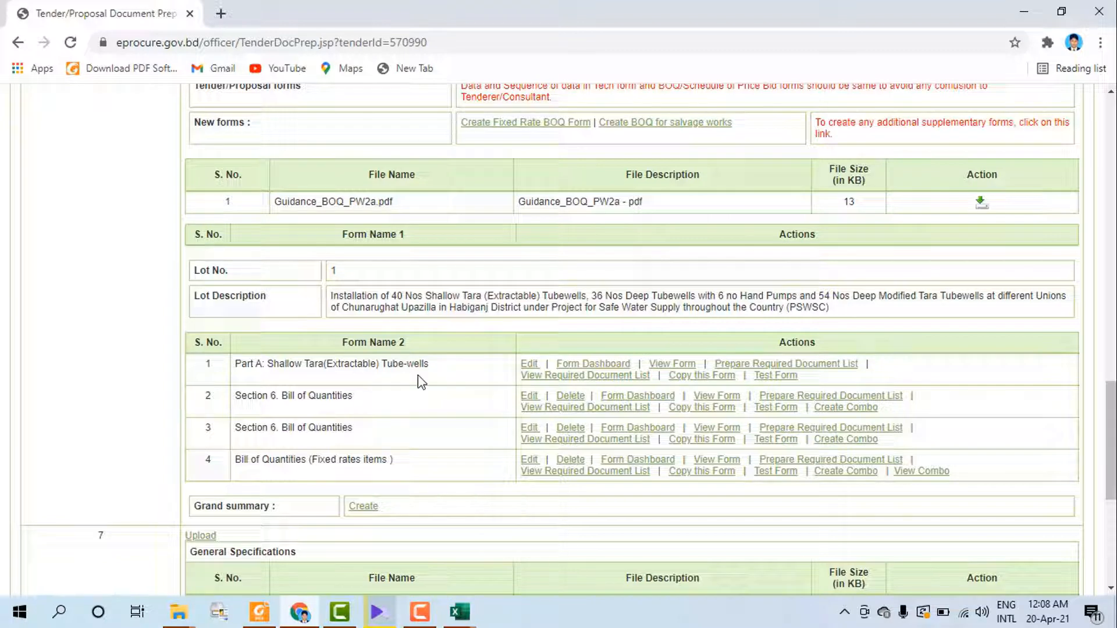
click(579, 367)
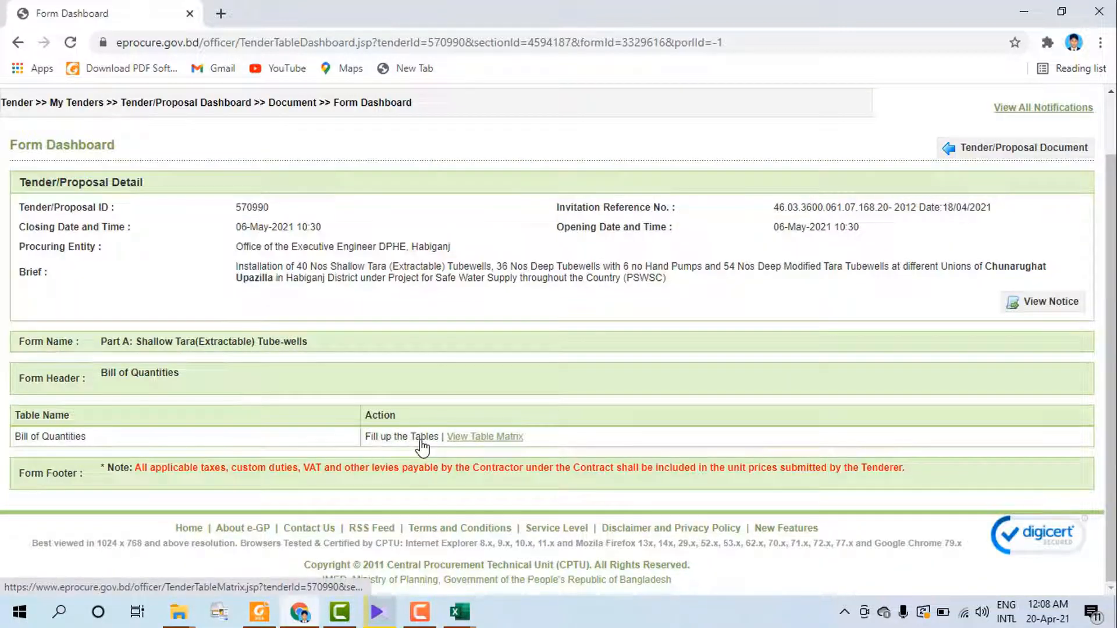
click(401, 447)
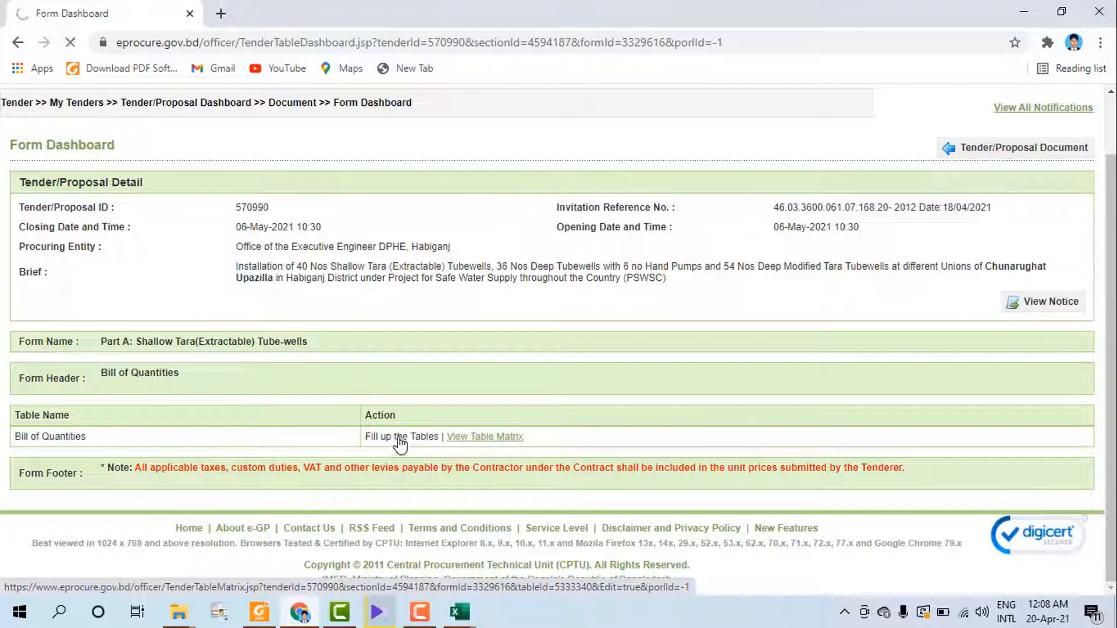
- Upload CSV Part A PSWSC- 1724-Chunarughat from the 570990 PSWSC- 1724-Chunarughat folder into the Part A table
scroll(588, 241, down, 2)
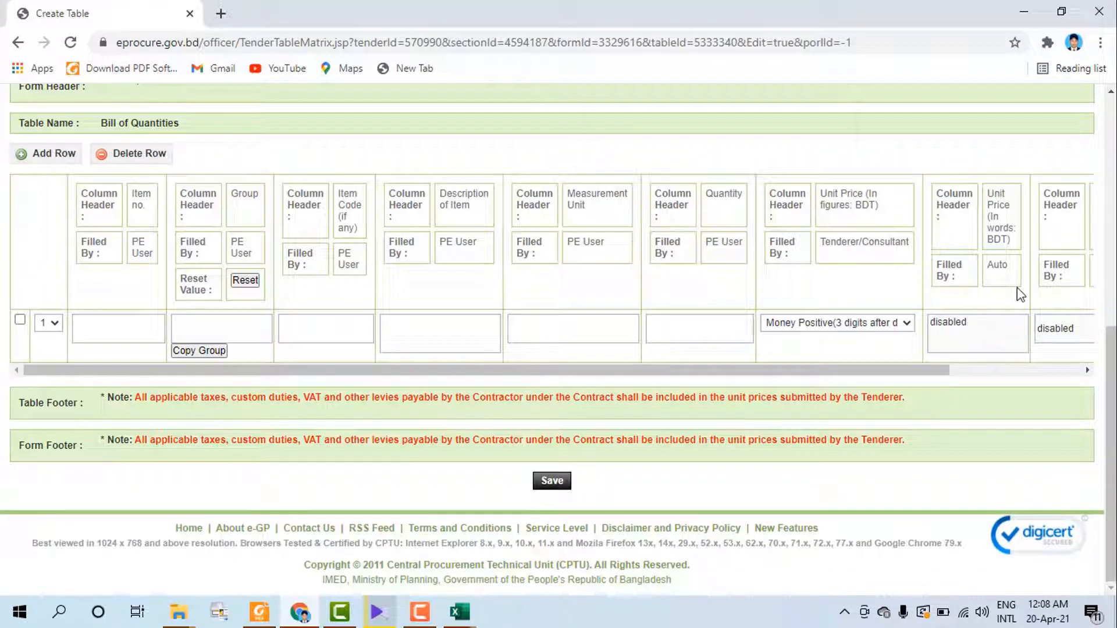
scroll(541, 342, up, 3)
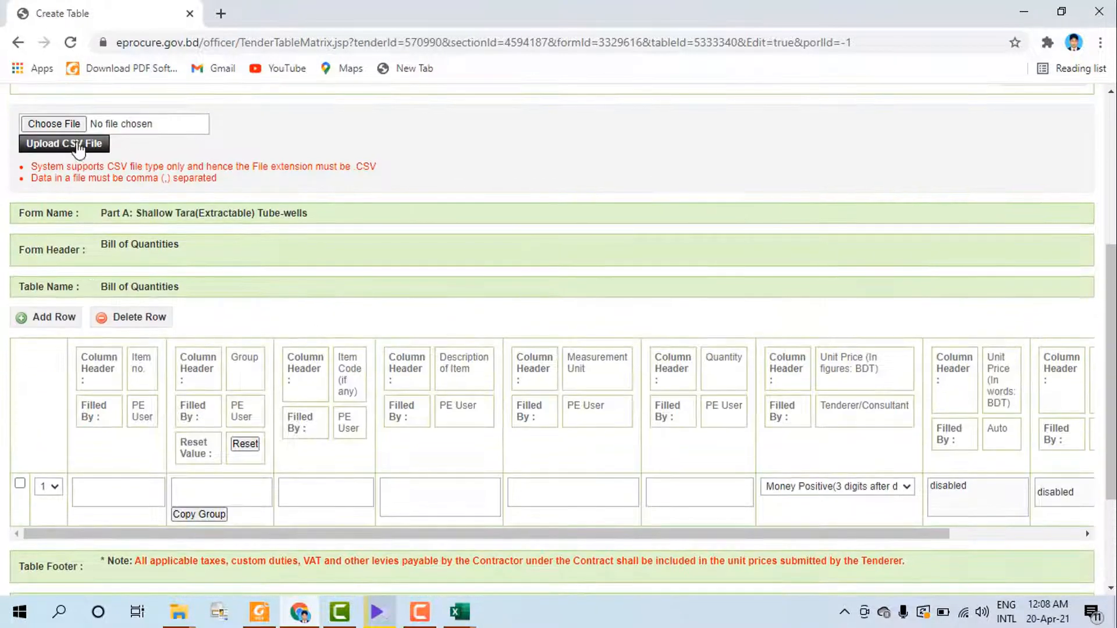
scroll(207, 212, up, 1)
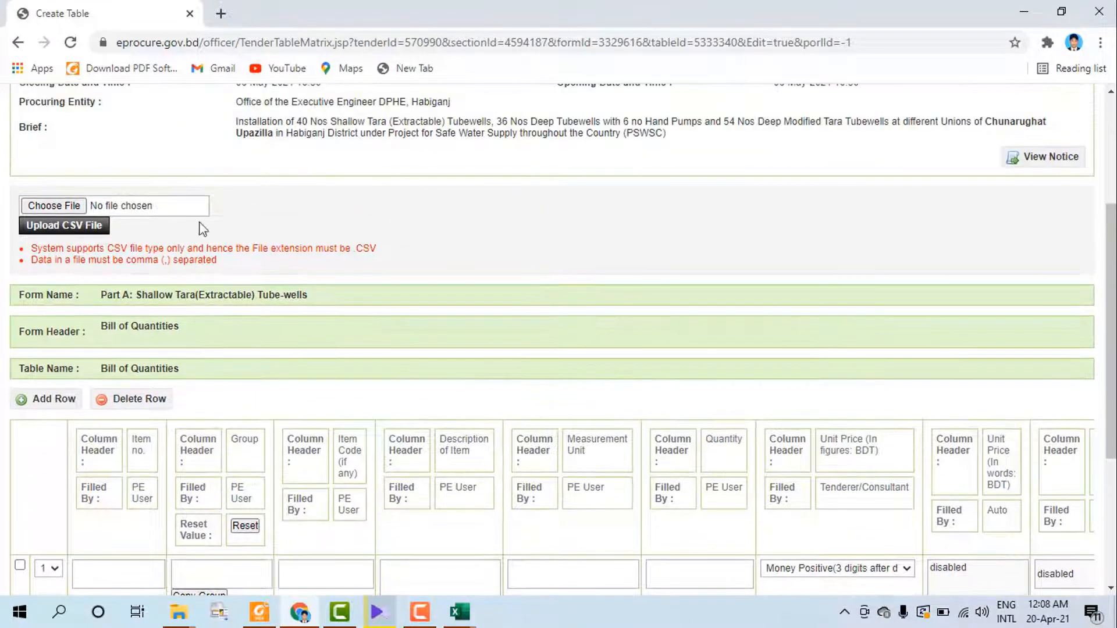
click(54, 205)
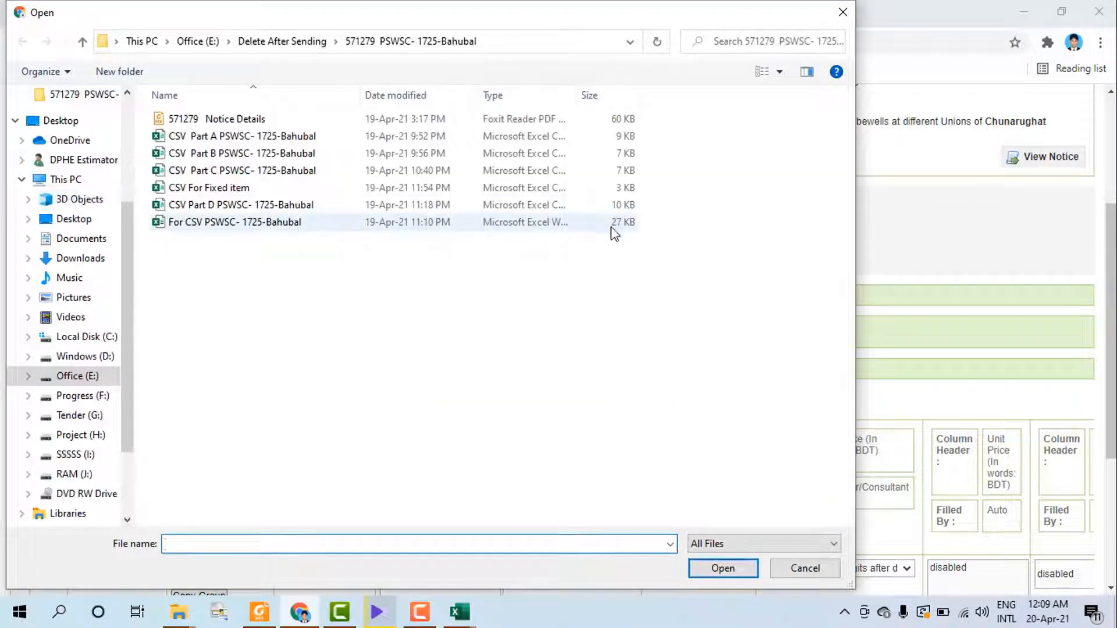
click(83, 43)
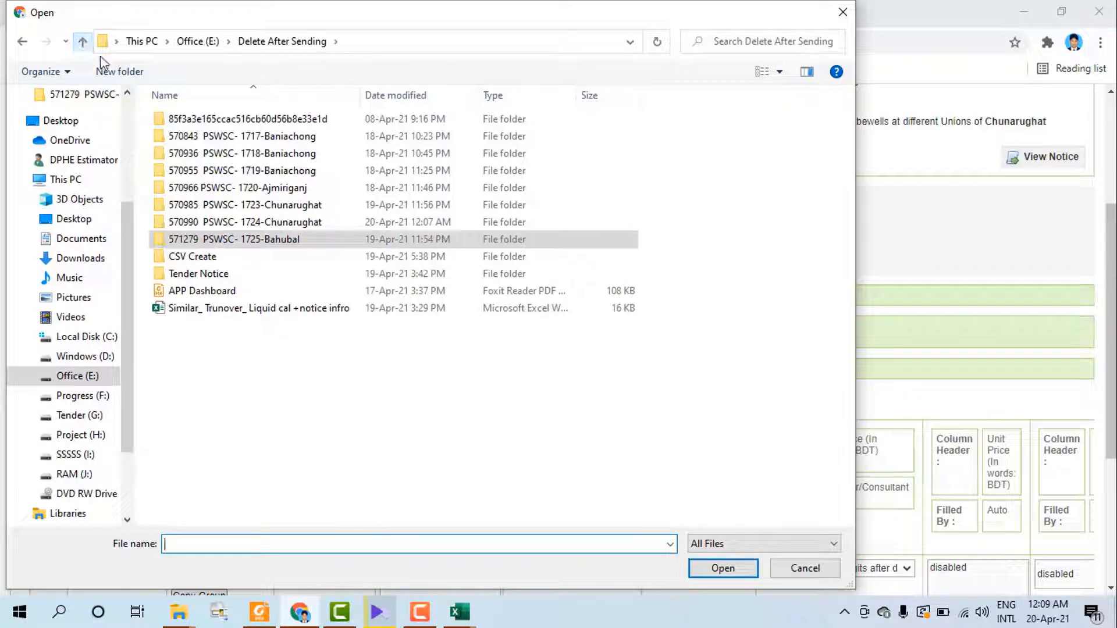
double_click(242, 223)
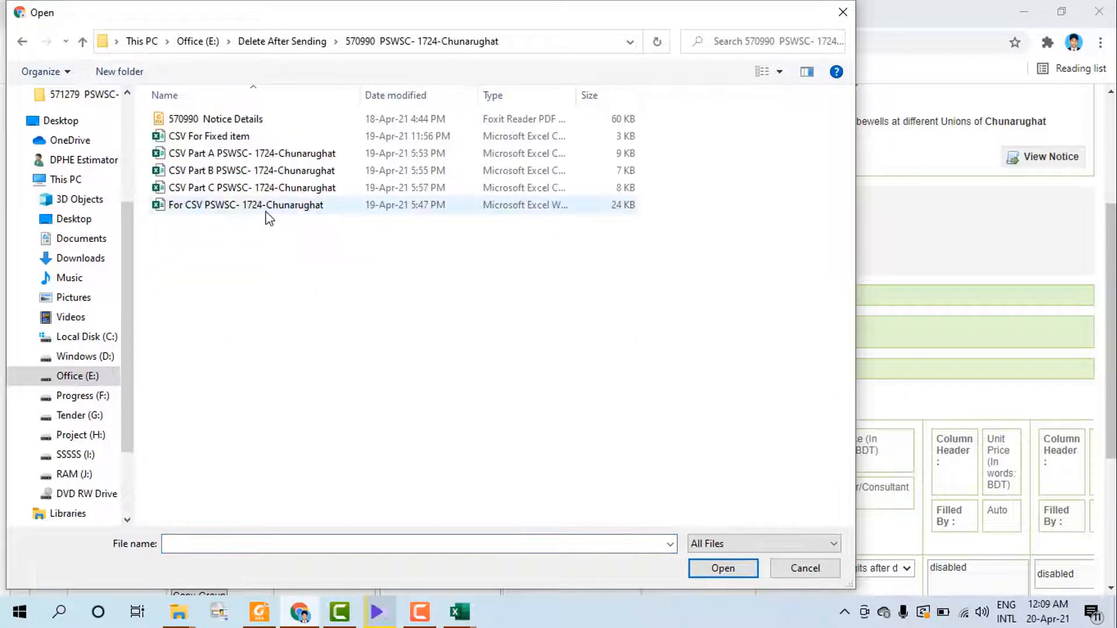
click(200, 156)
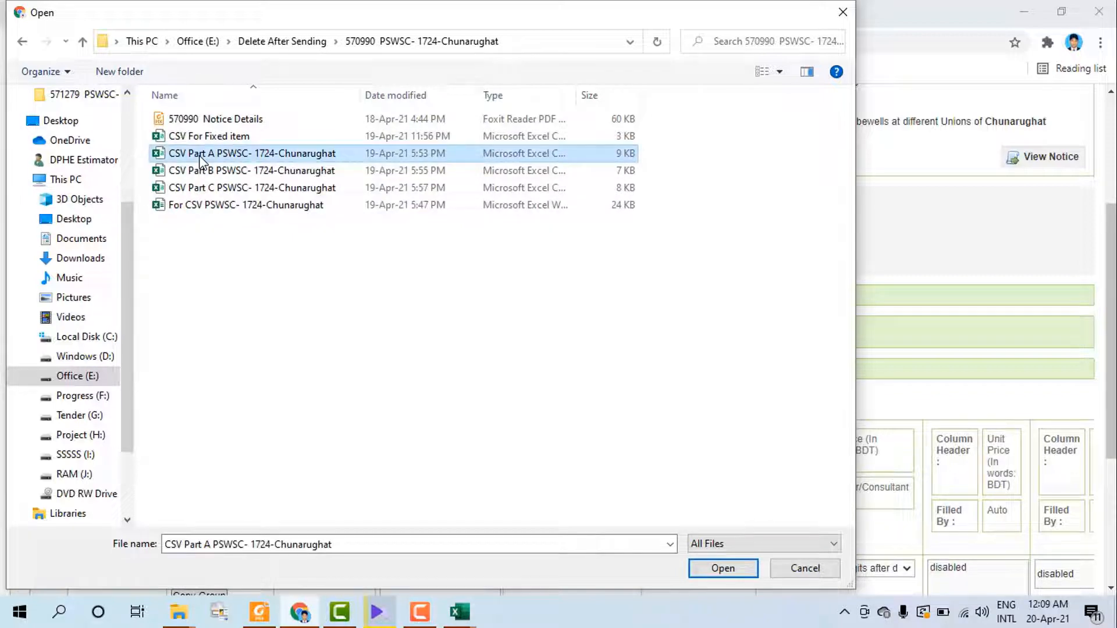
click(715, 574)
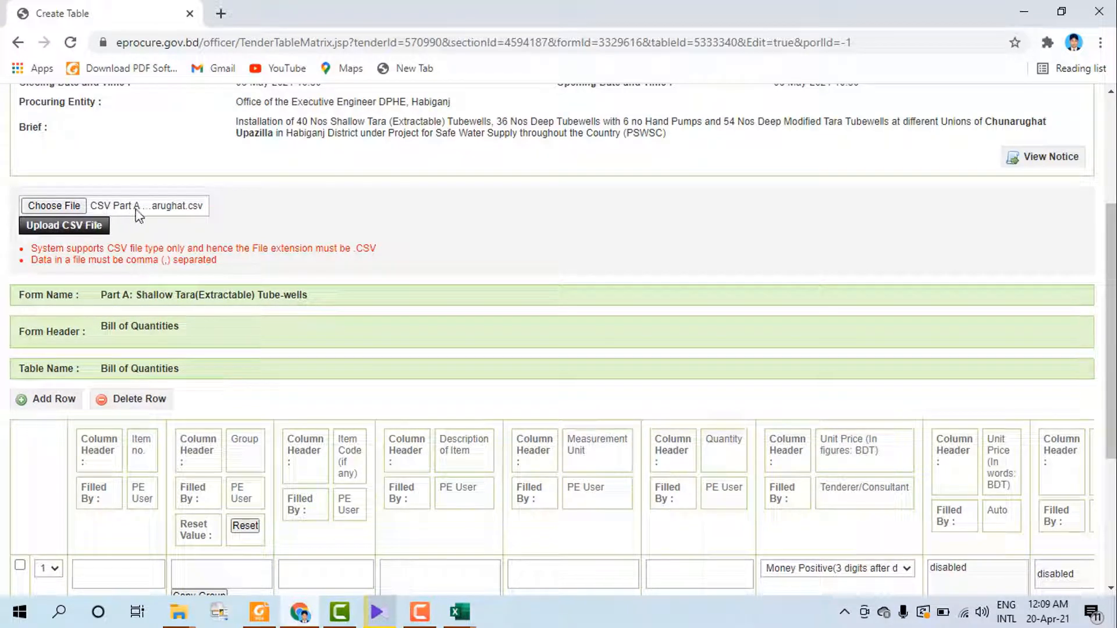
click(62, 228)
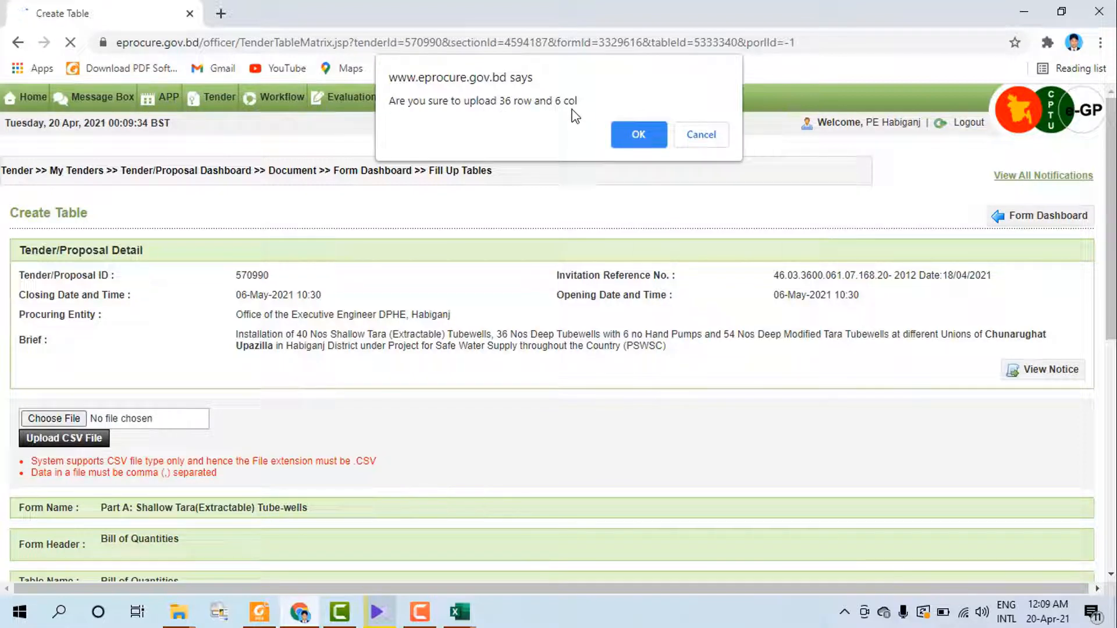
click(640, 136)
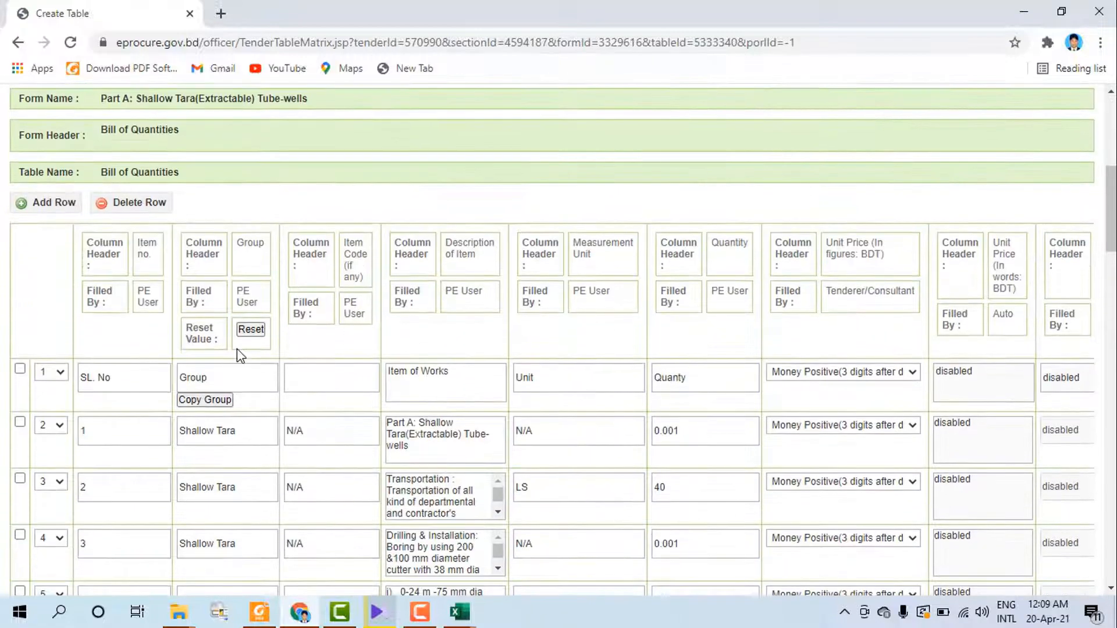
- Check the rows uploaded to the Part A table against the CSV Part A file in Excel
scroll(236, 348, down, 3)
scroll(240, 300, up, 3)
scroll(304, 371, down, 10)
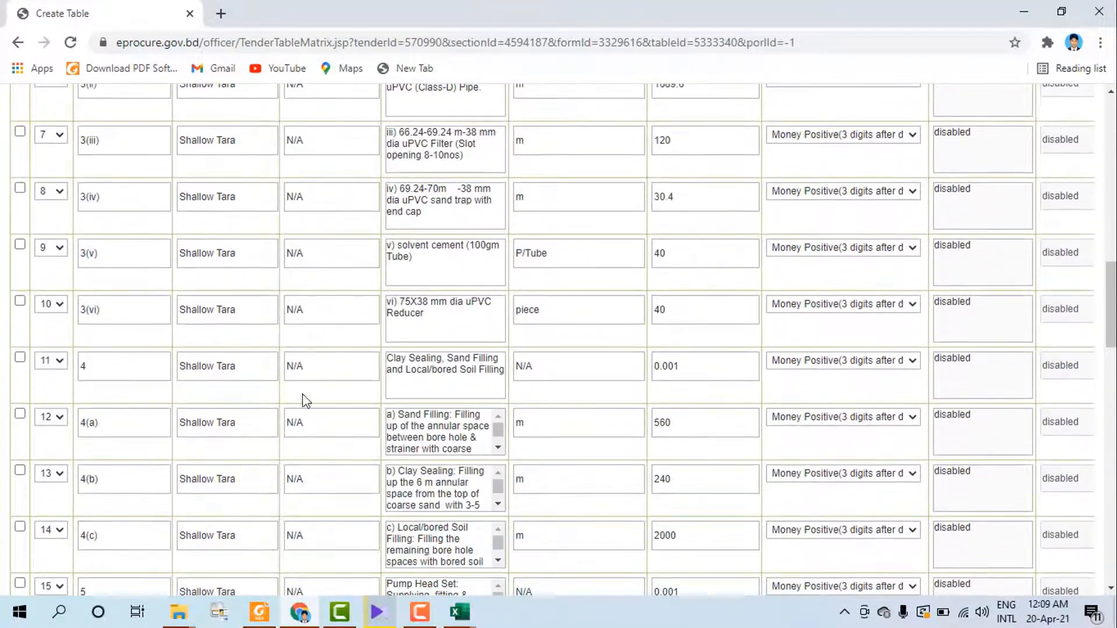
scroll(324, 428, down, 12)
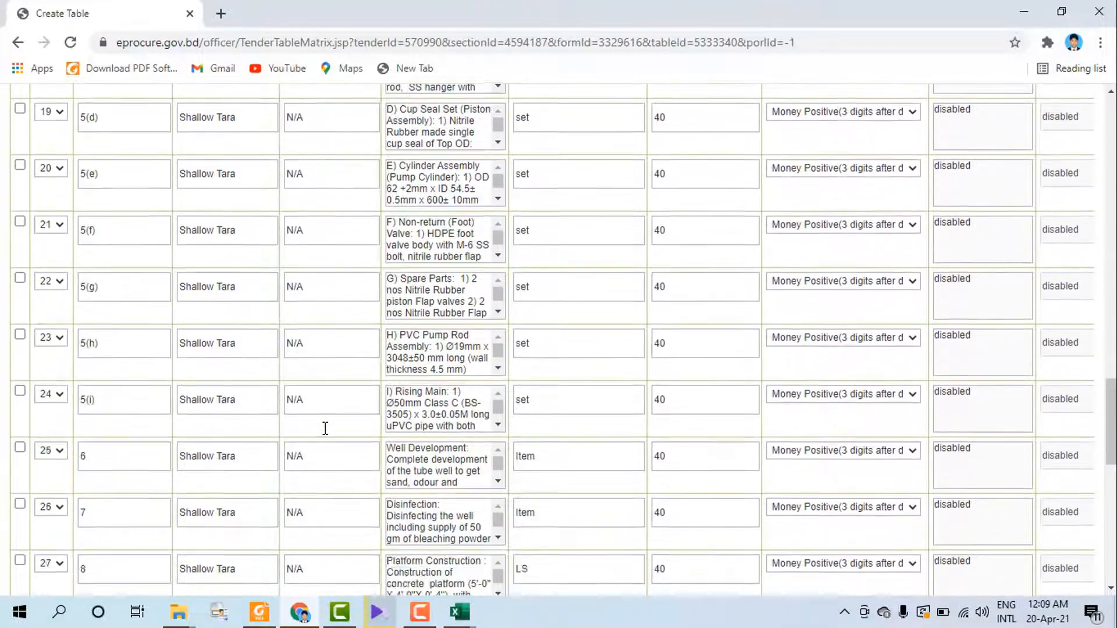
scroll(325, 428, down, 5)
key(alt+Tab)
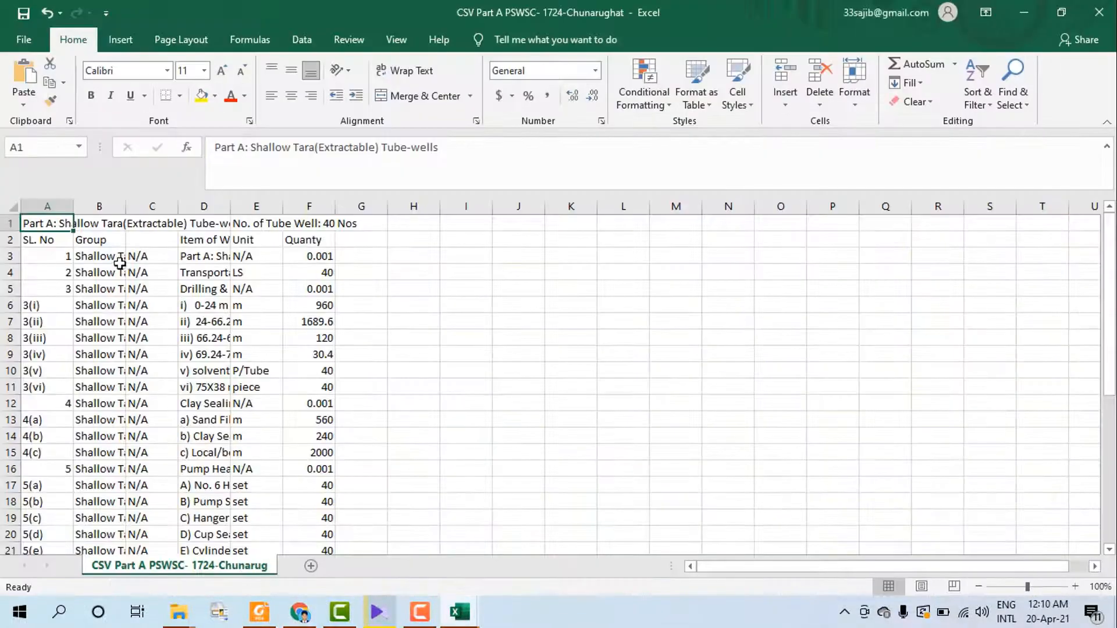
scroll(127, 392, down, 3)
scroll(126, 393, down, 5)
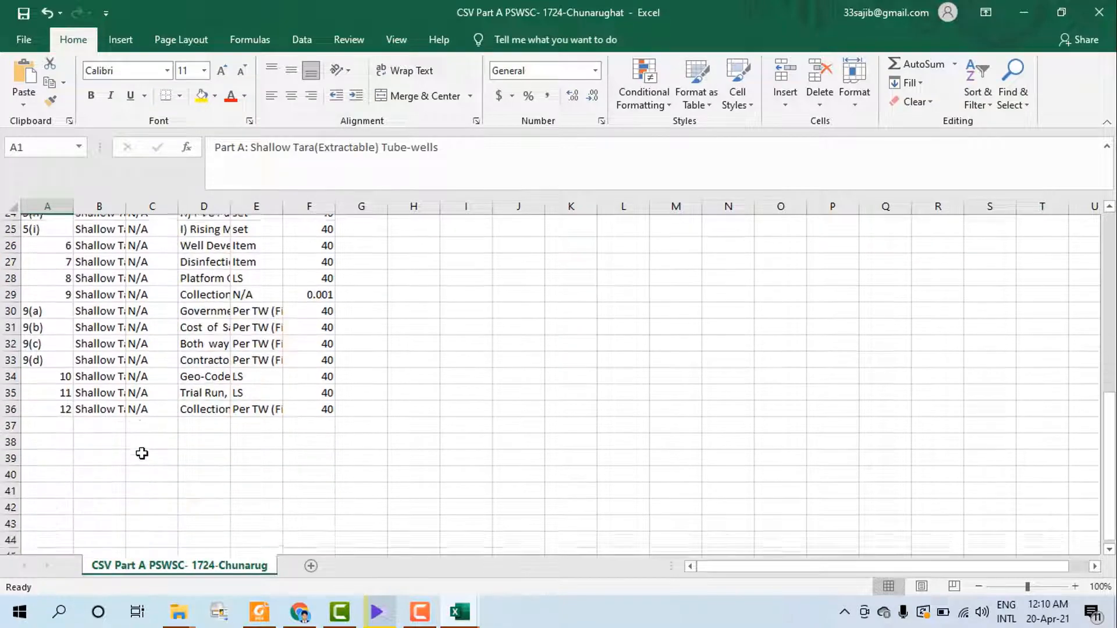
scroll(142, 452, up, 8)
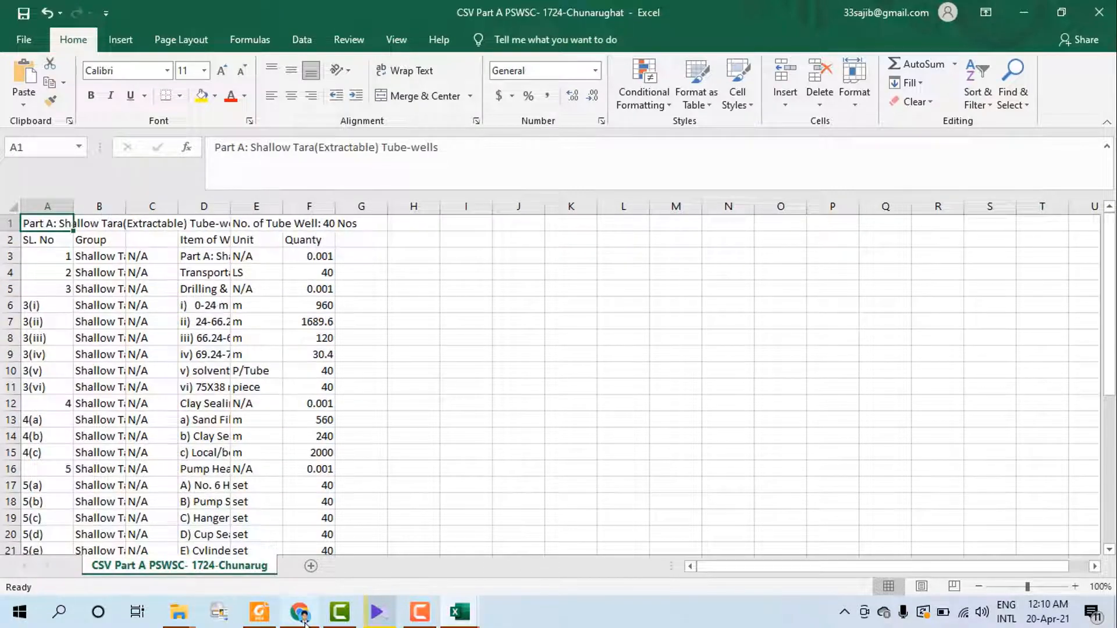
mouse_move(300, 612)
click(295, 542)
scroll(224, 378, up, 20)
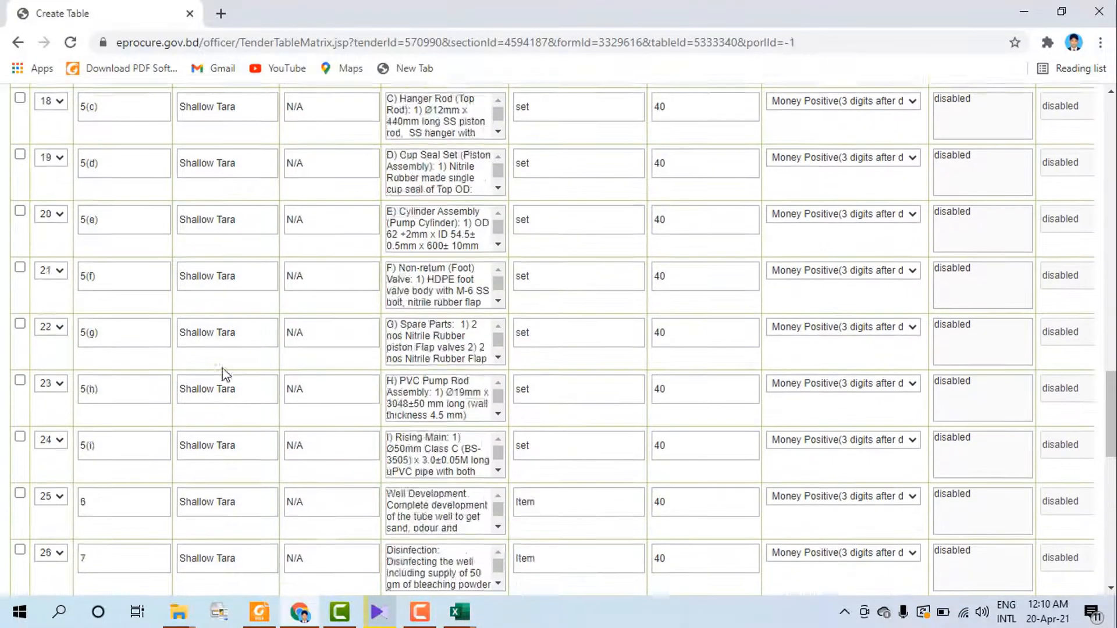
scroll(223, 349, up, 7)
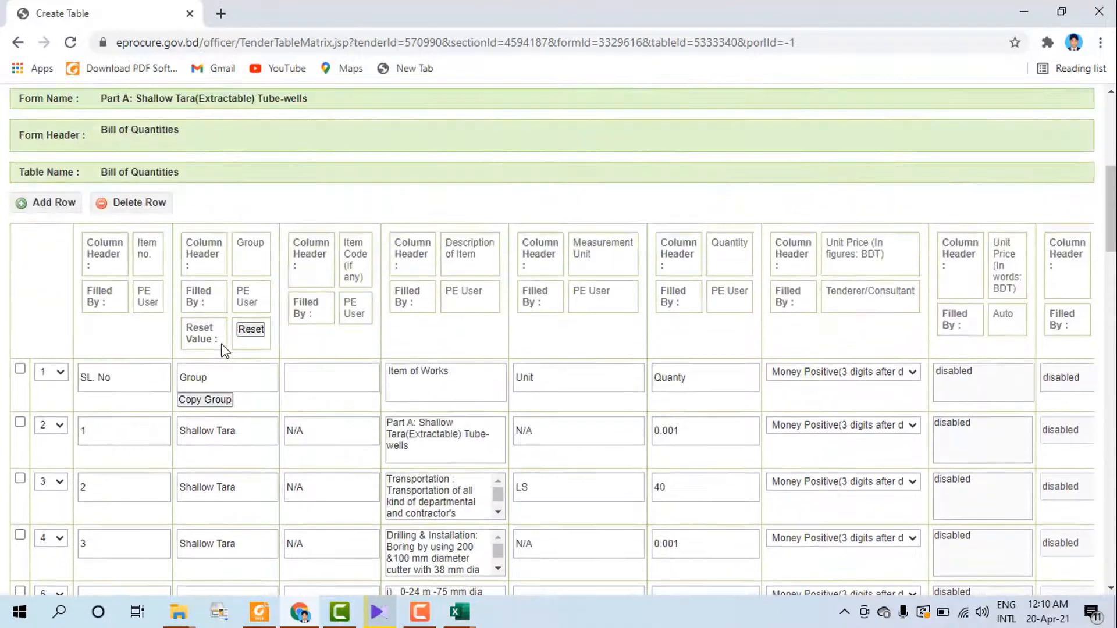
- Look through the uploaded Part A table, from the column-title row to item 10, for rows that do not belong
scroll(230, 358, down, 3)
scroll(233, 361, down, 6)
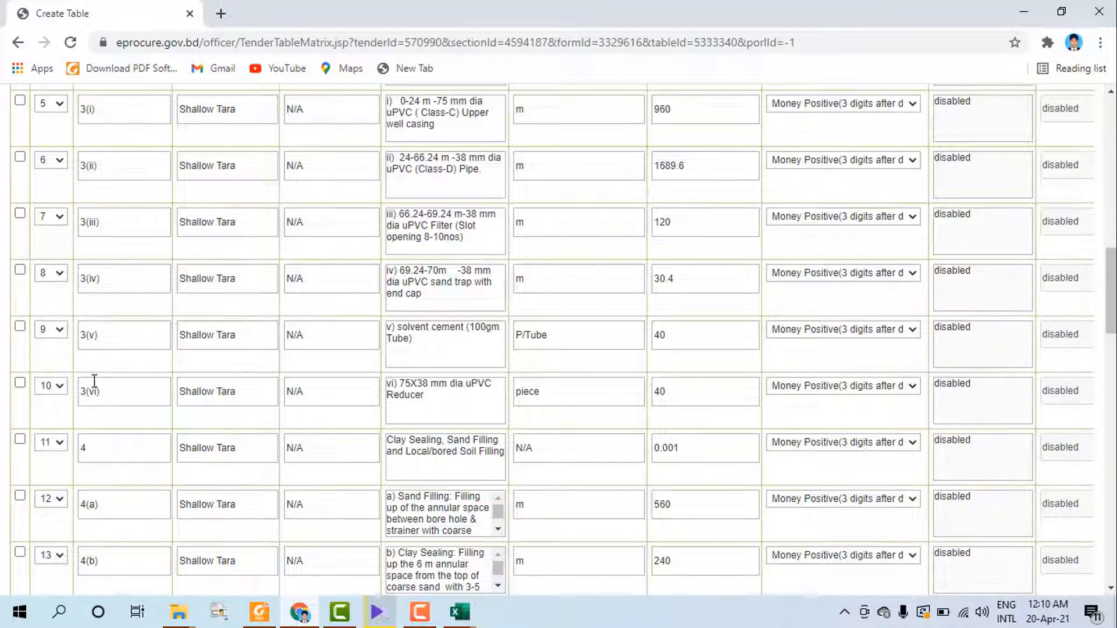
scroll(302, 372, down, 8)
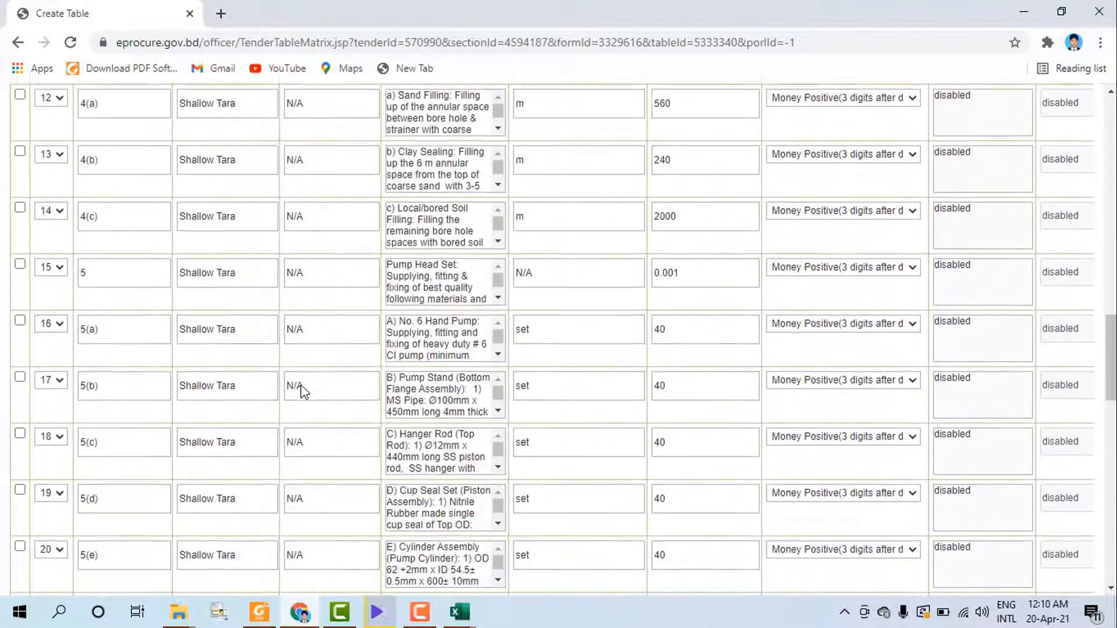
scroll(302, 385, down, 12)
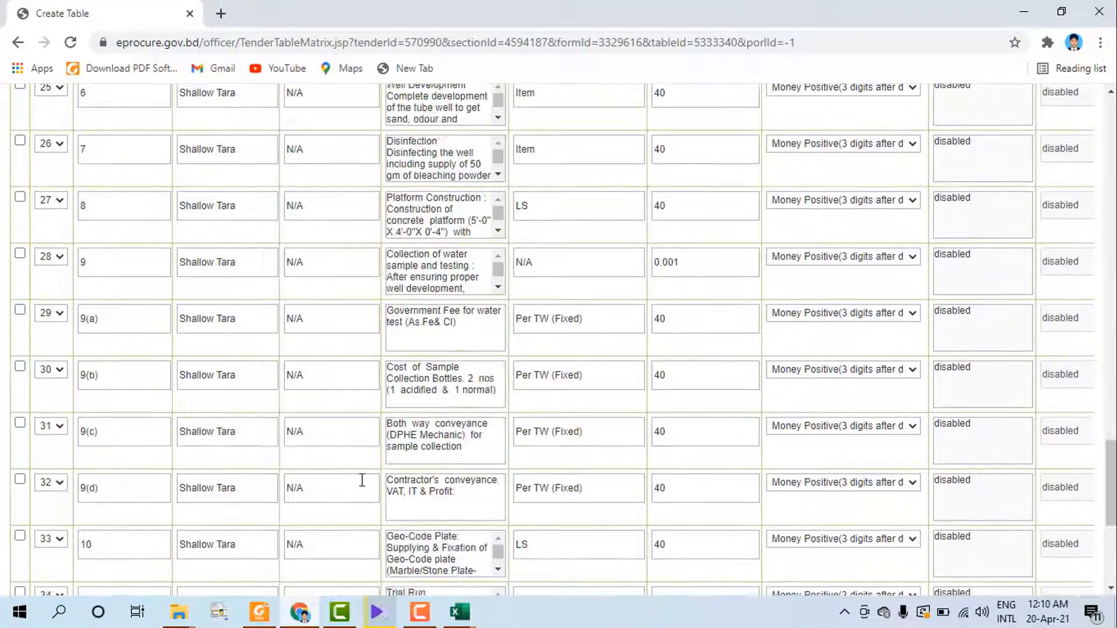
scroll(358, 480, up, 4)
scroll(358, 480, up, 13)
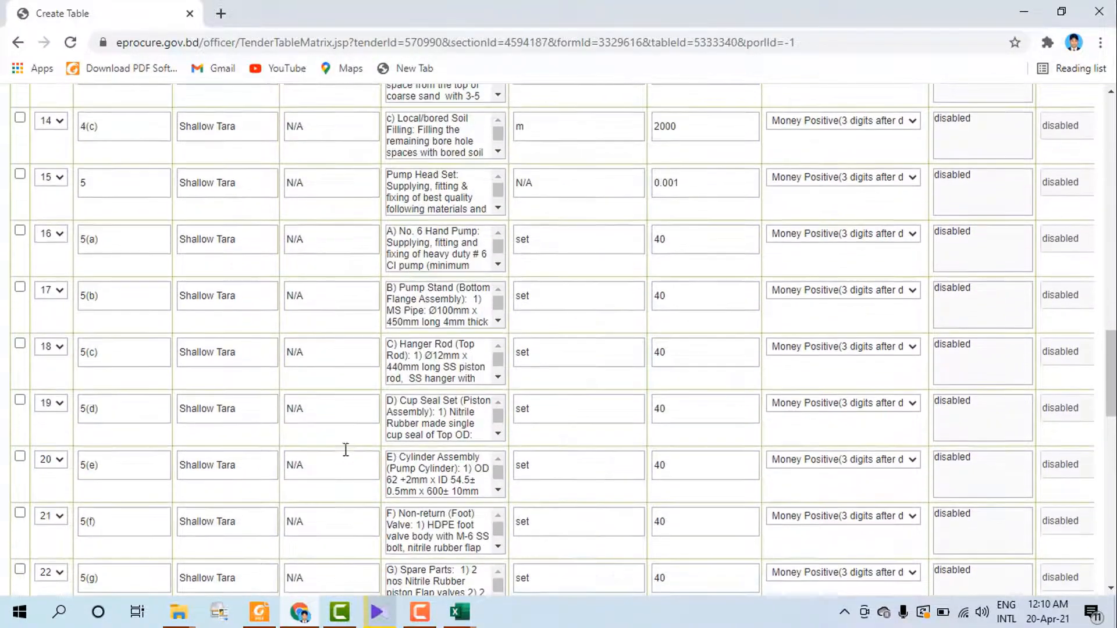
scroll(322, 414, up, 7)
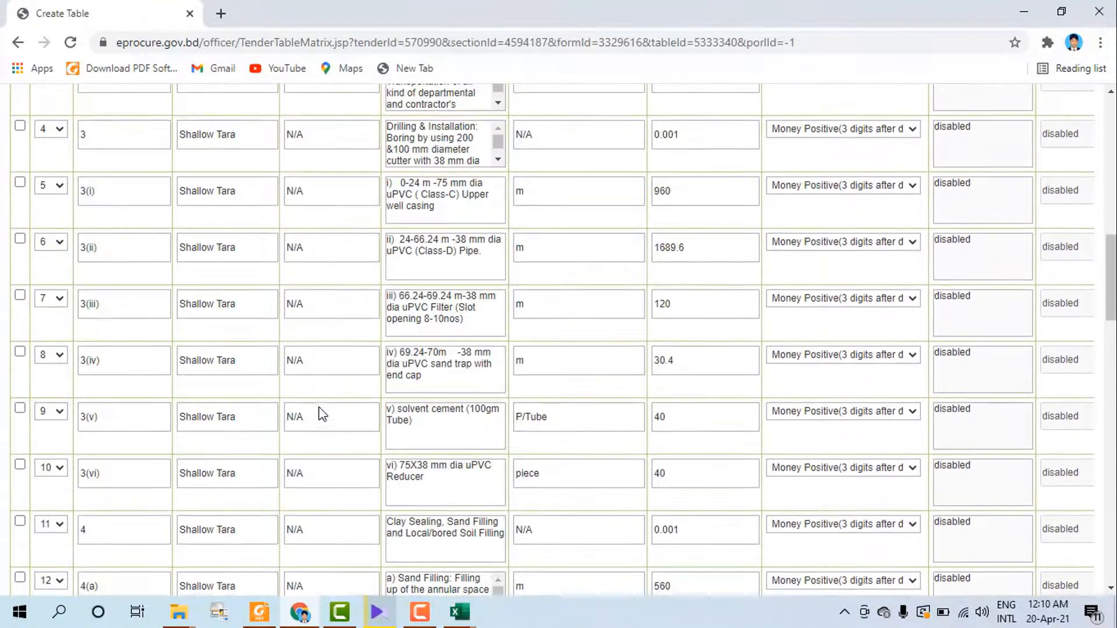
scroll(320, 408, up, 3)
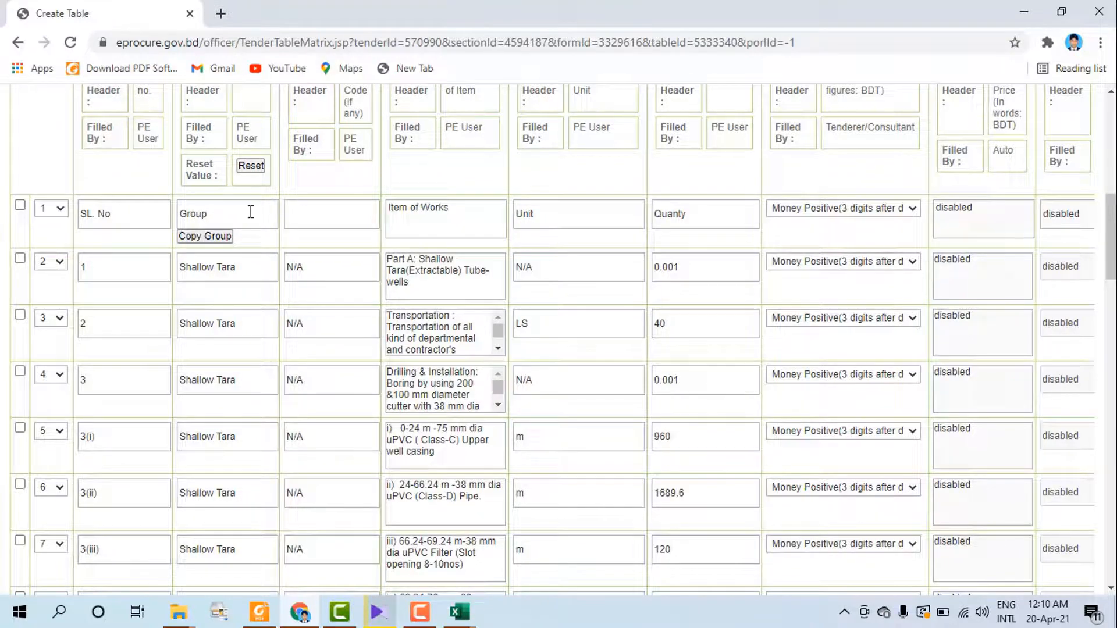
scroll(174, 227, up, 3)
- Delete row 1, which holds the column titles, and rows 28 to 35 (items 9 to 12) from the Part A table
scroll(64, 244, down, 3)
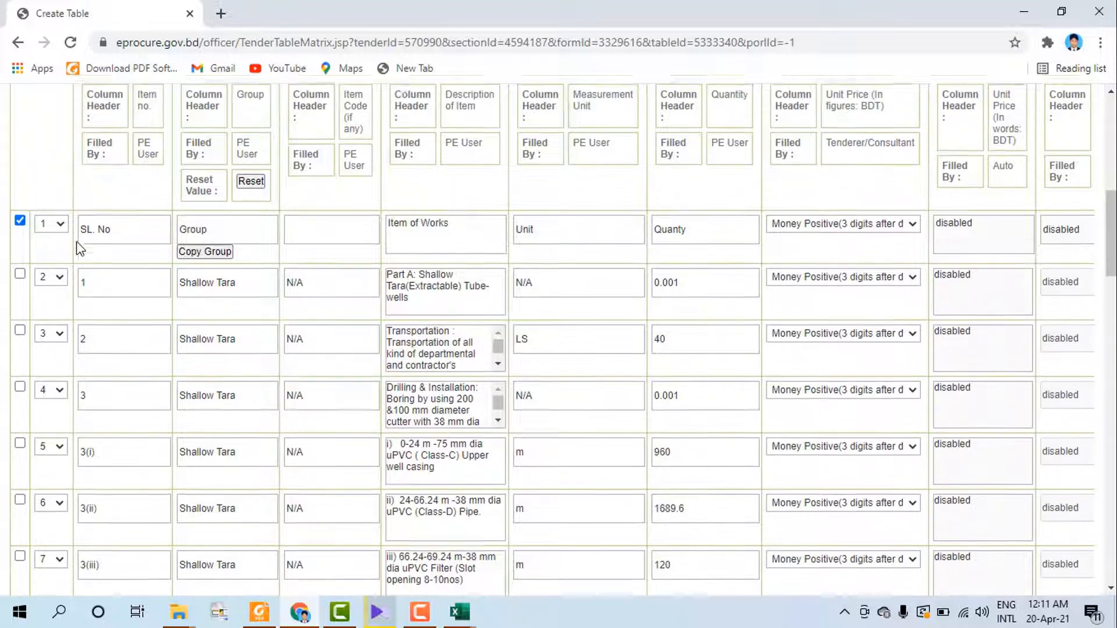
scroll(118, 291, up, 1)
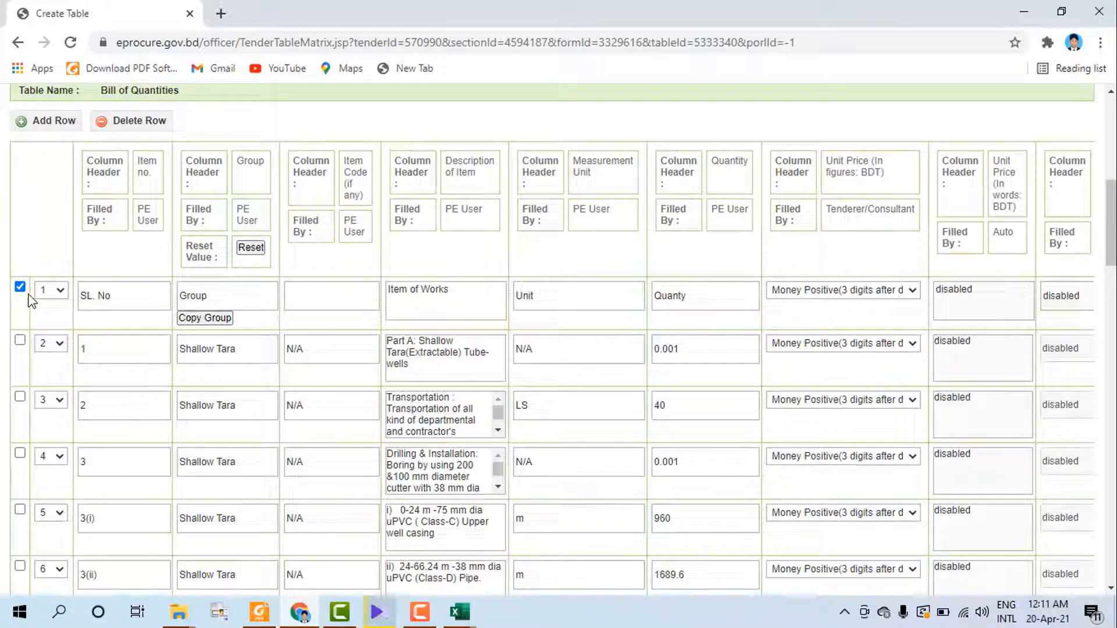
scroll(32, 301, down, 10)
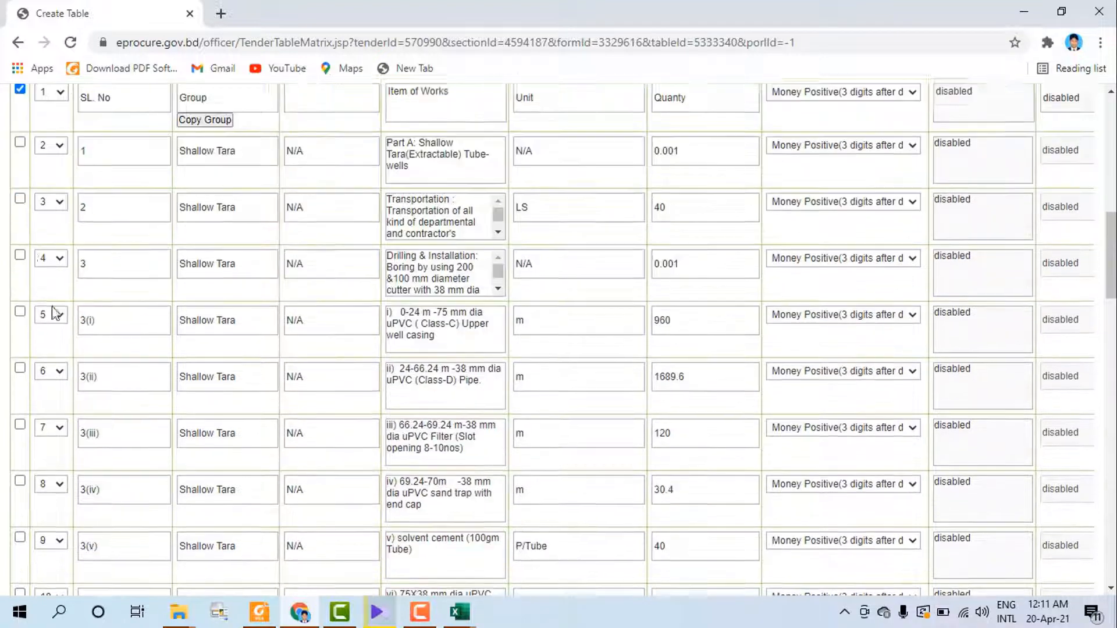
scroll(128, 356, down, 11)
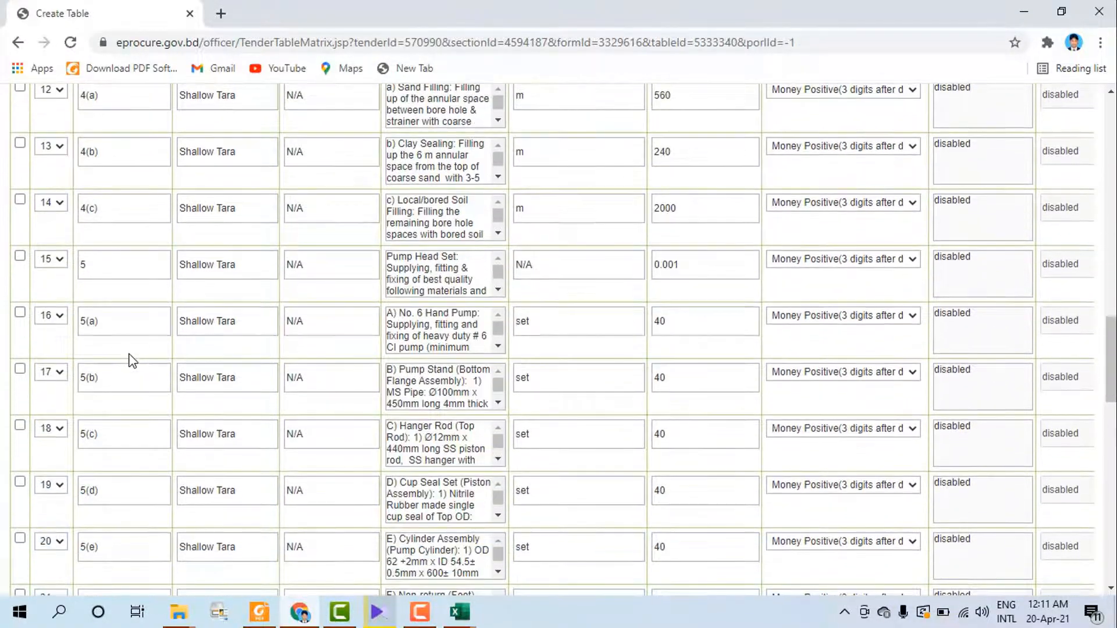
scroll(129, 356, down, 5)
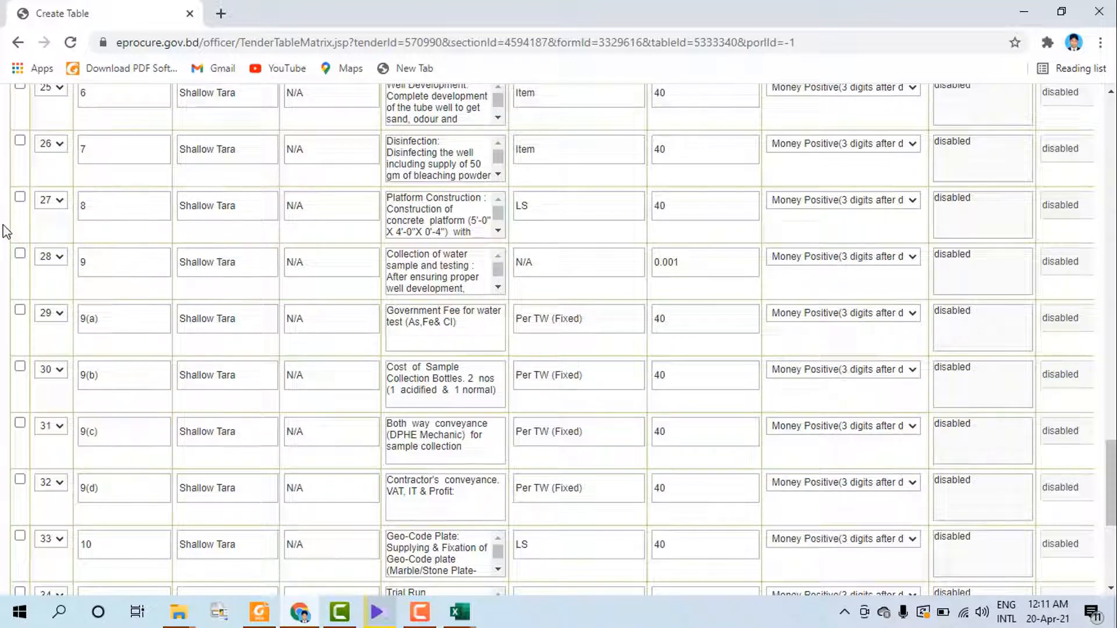
click(20, 254)
click(19, 310)
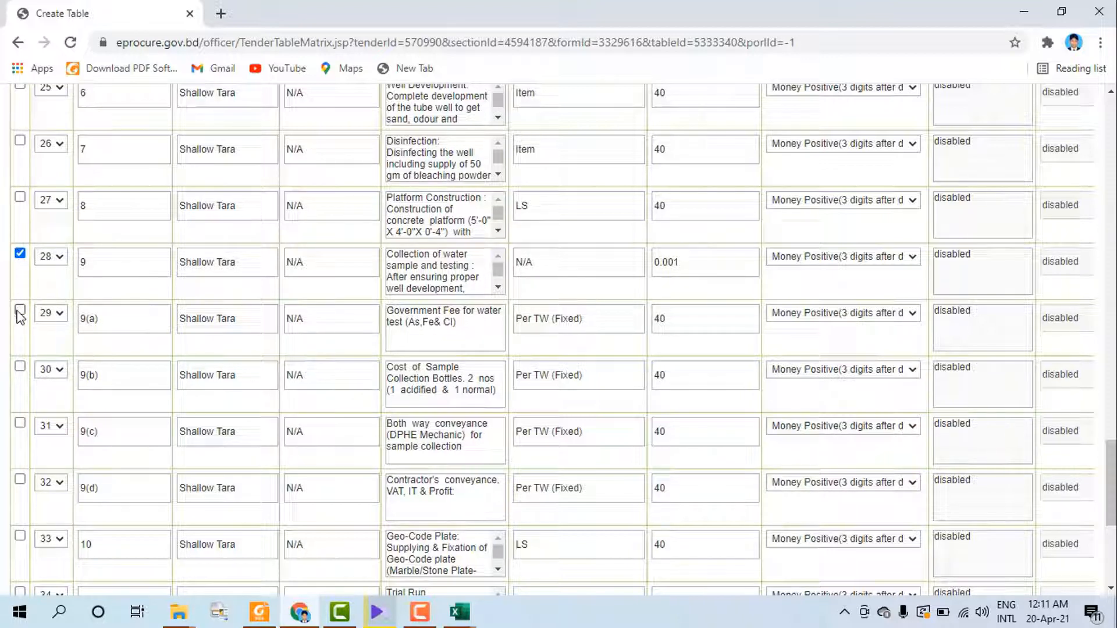
click(21, 367)
scroll(38, 349, down, 1)
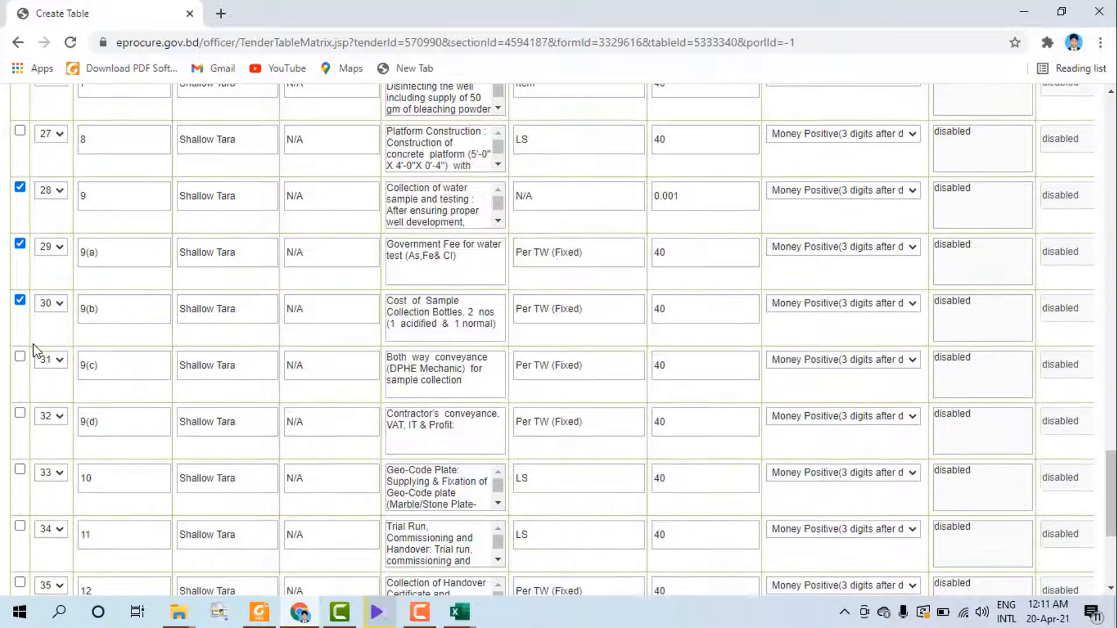
click(20, 341)
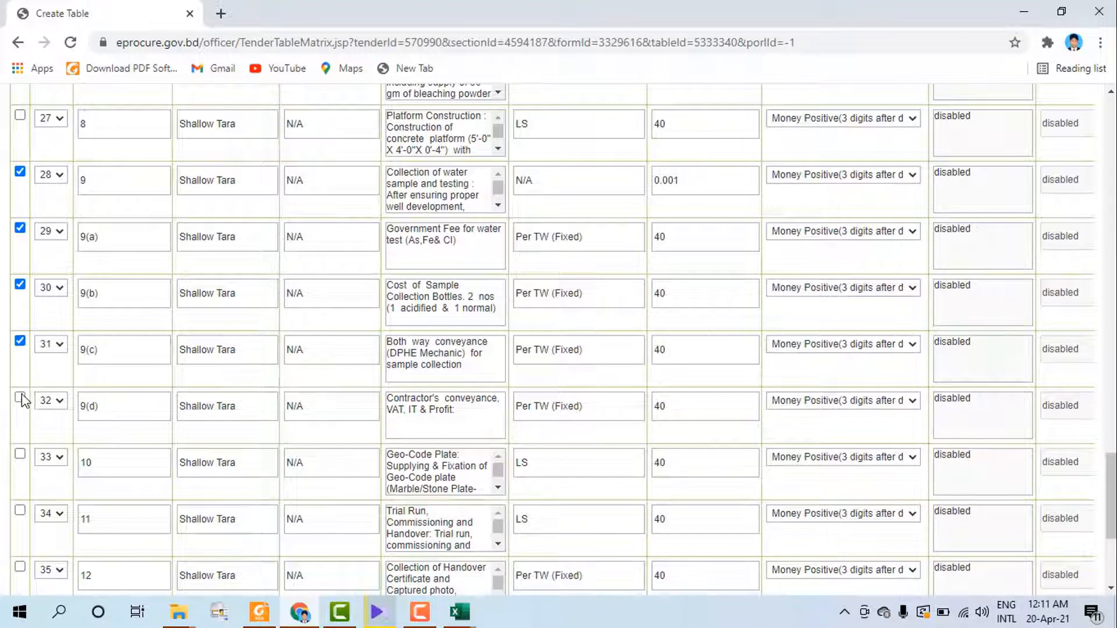
click(20, 454)
click(20, 510)
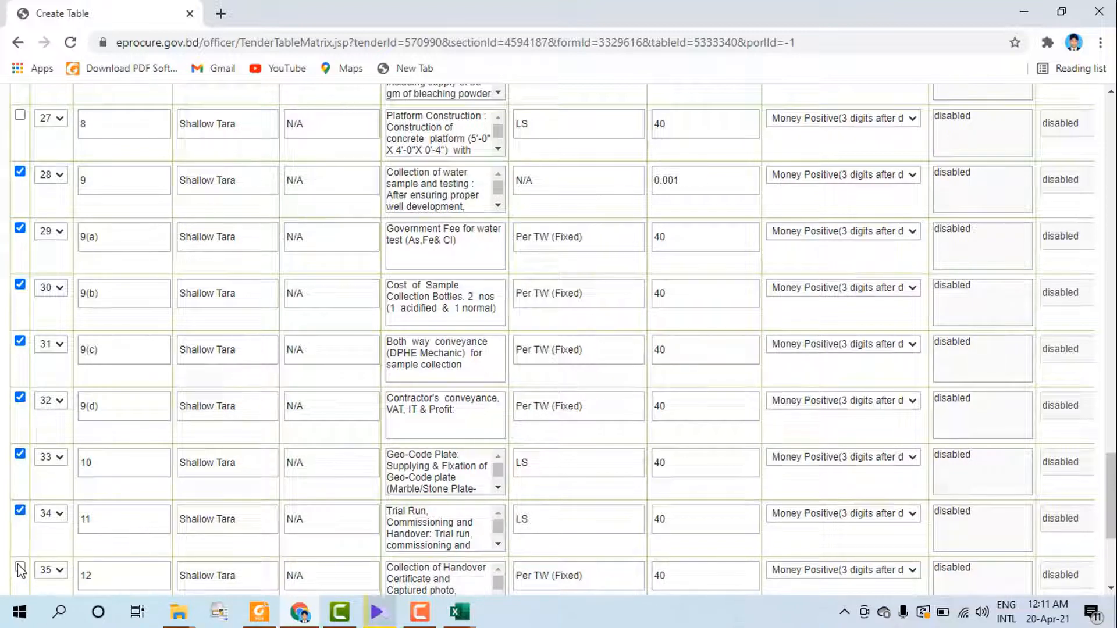
scroll(110, 421, down, 3)
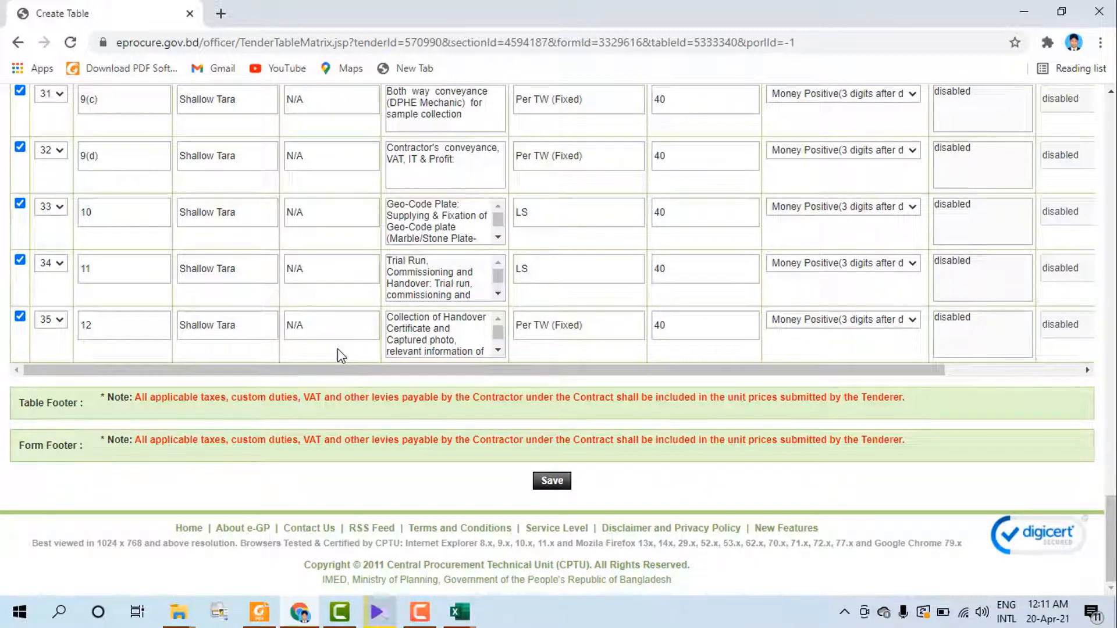
scroll(291, 349, up, 2)
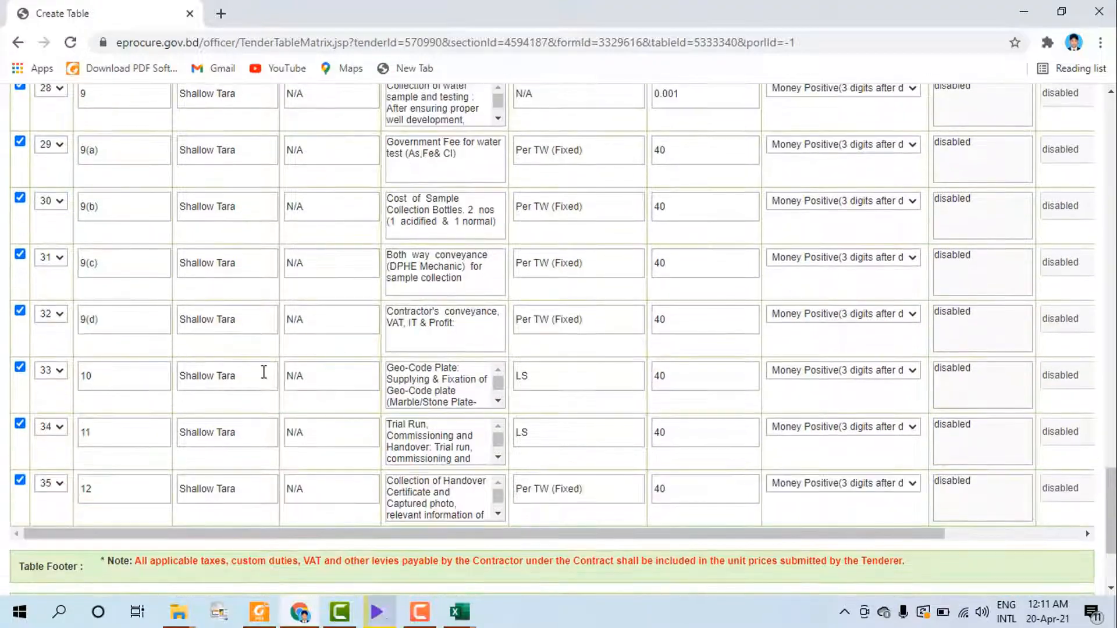
scroll(263, 372, up, 2)
scroll(246, 377, down, 3)
scroll(246, 381, up, 12)
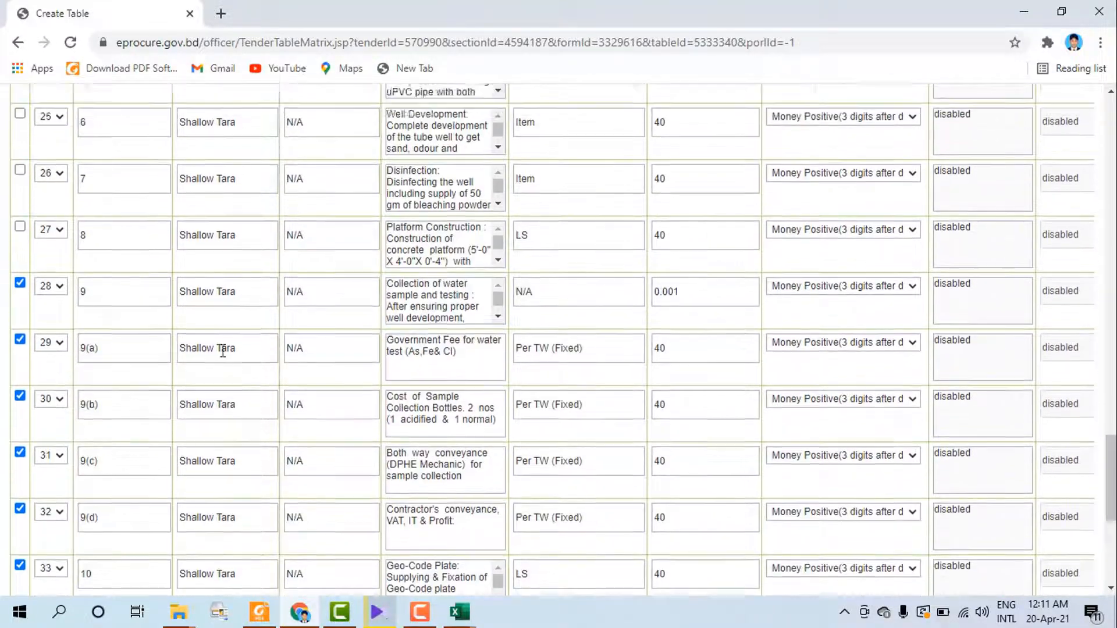
scroll(214, 337, up, 11)
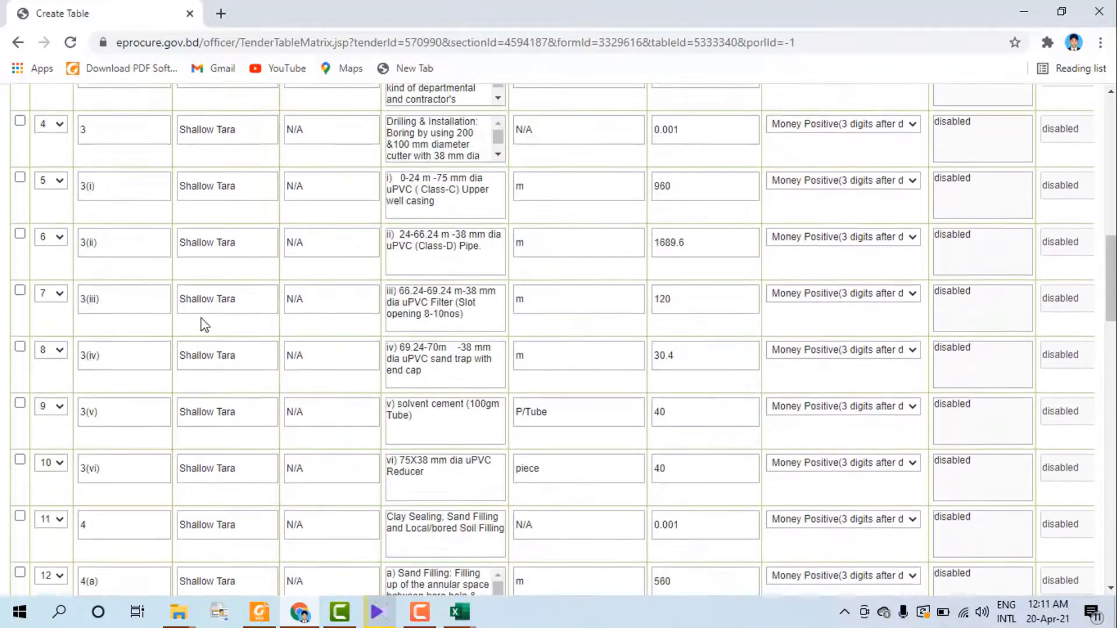
scroll(192, 279, up, 3)
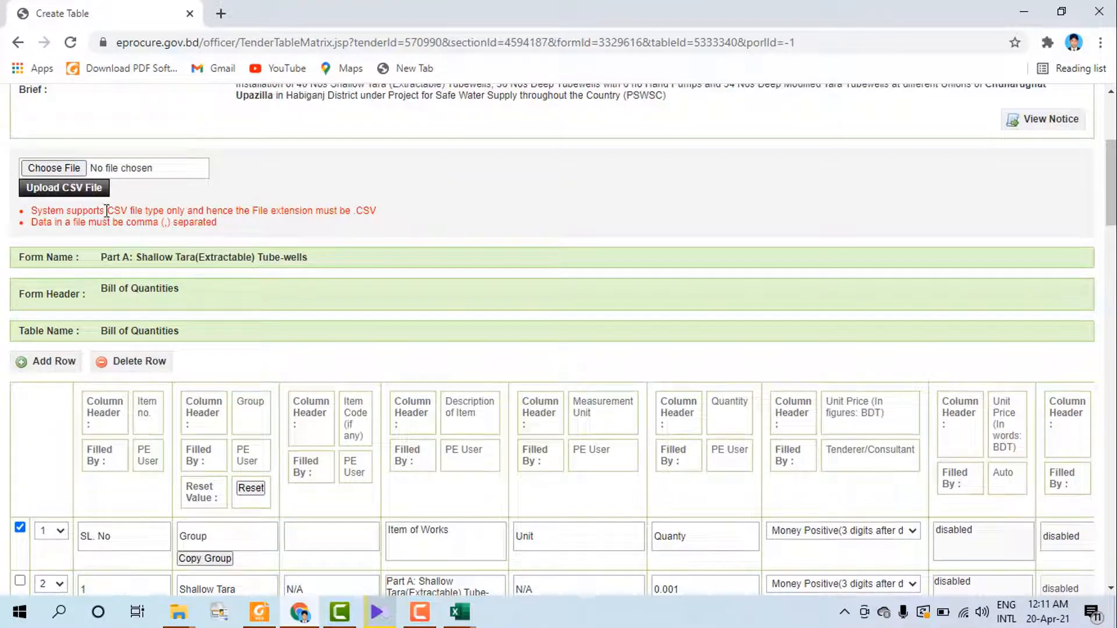
scroll(162, 327, down, 1)
scroll(161, 327, down, 2)
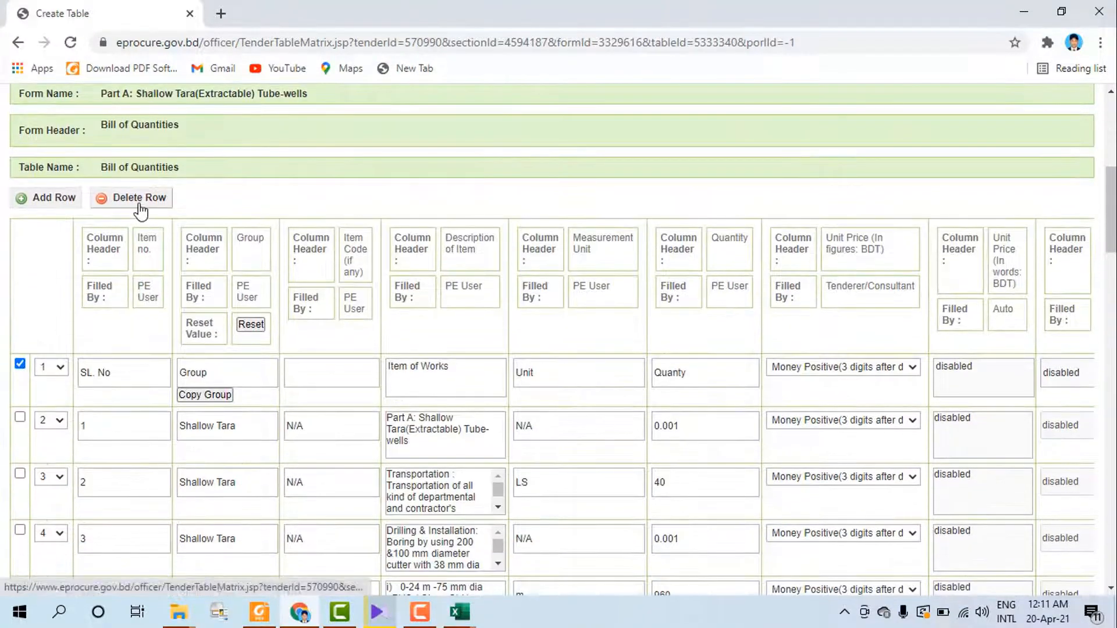
click(137, 199)
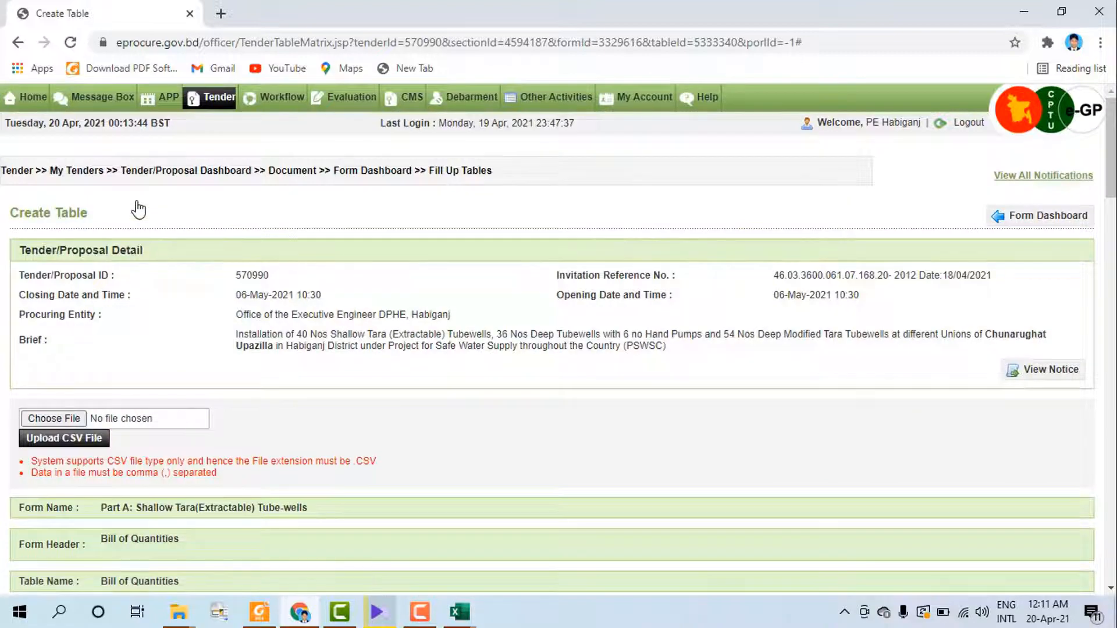
- Check the remaining Part A rows and save the table, accepting the Shallow Tara group and the table edit
scroll(186, 399, down, 5)
scroll(192, 398, down, 3)
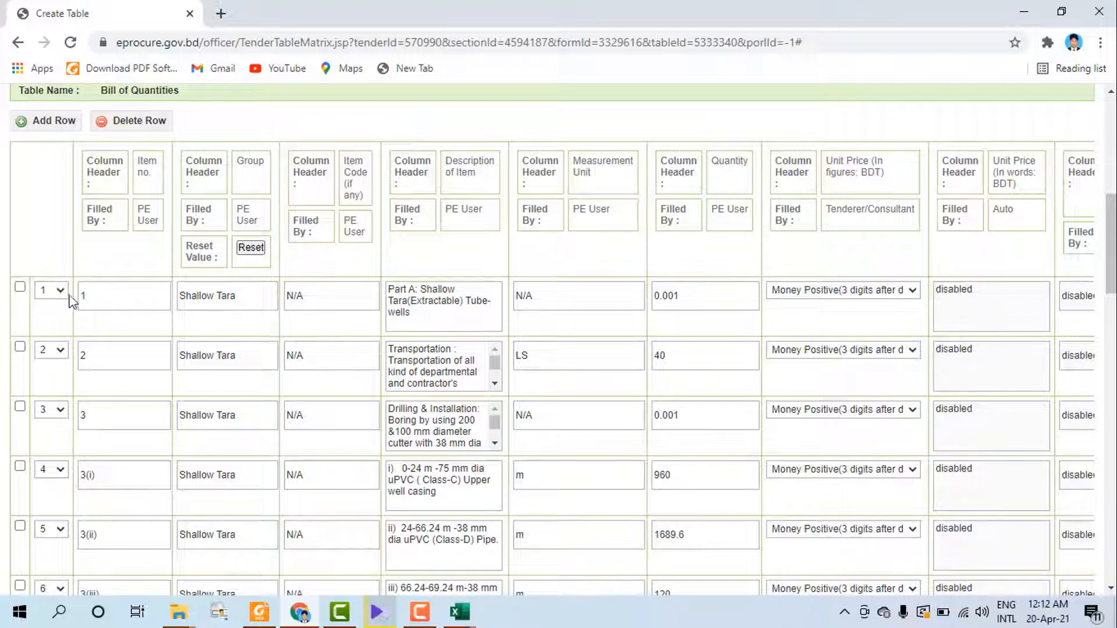
scroll(138, 449, down, 20)
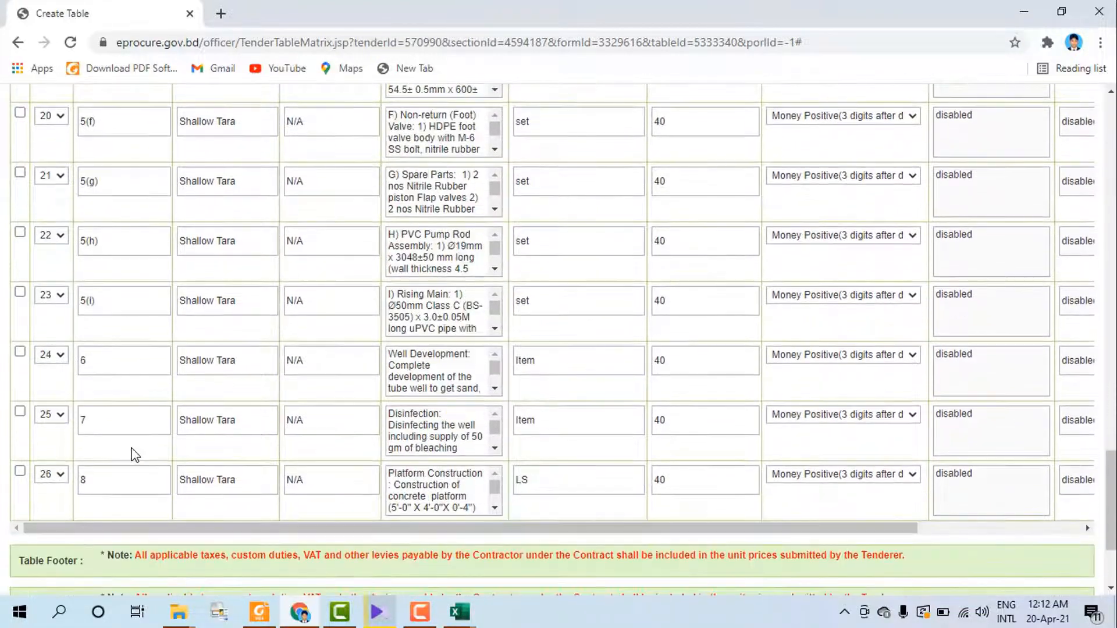
scroll(423, 499, up, 20)
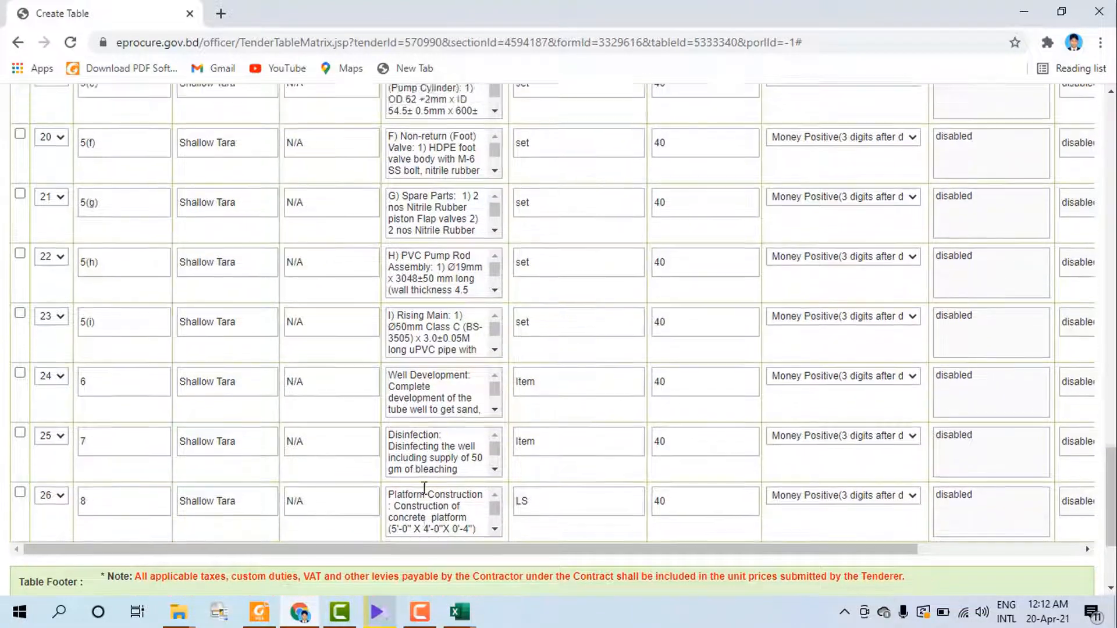
scroll(411, 402, down, 15)
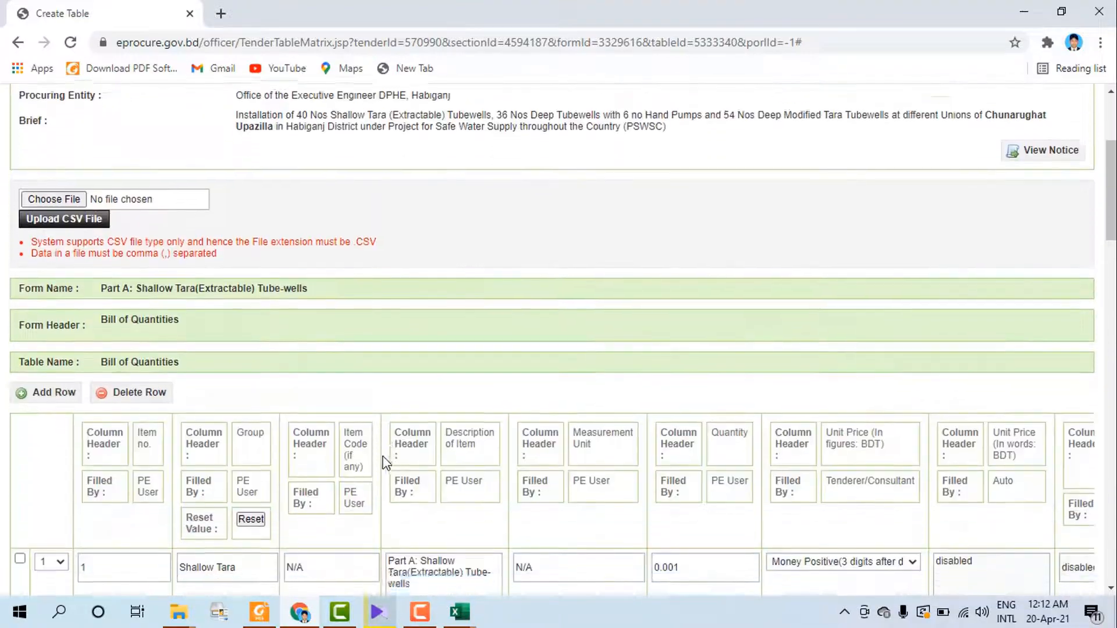
scroll(400, 342, down, 15)
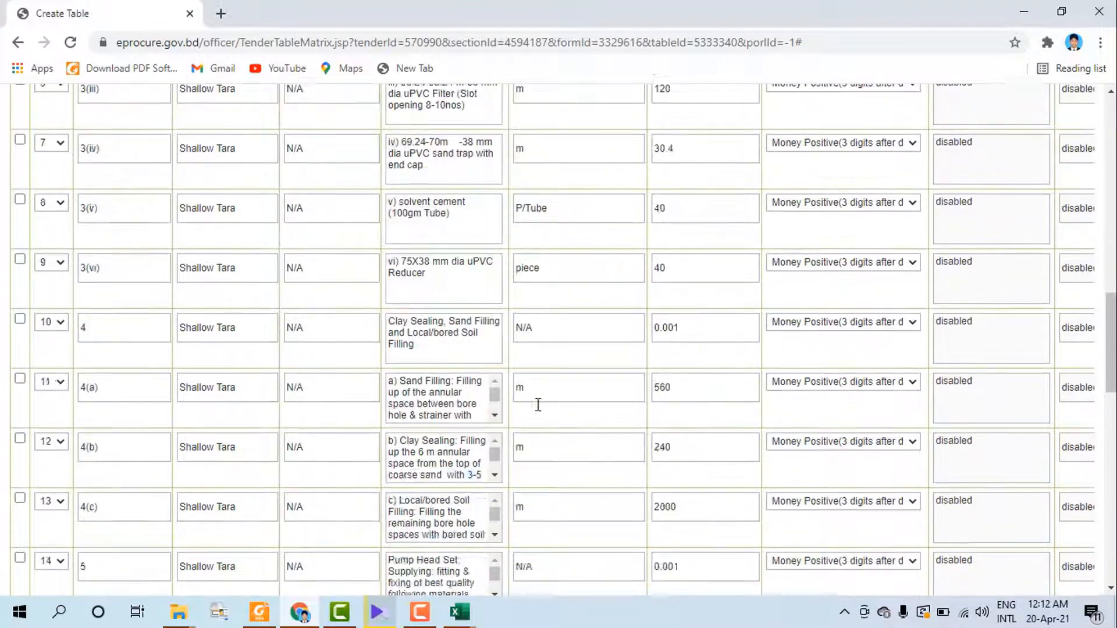
scroll(498, 497, down, 3)
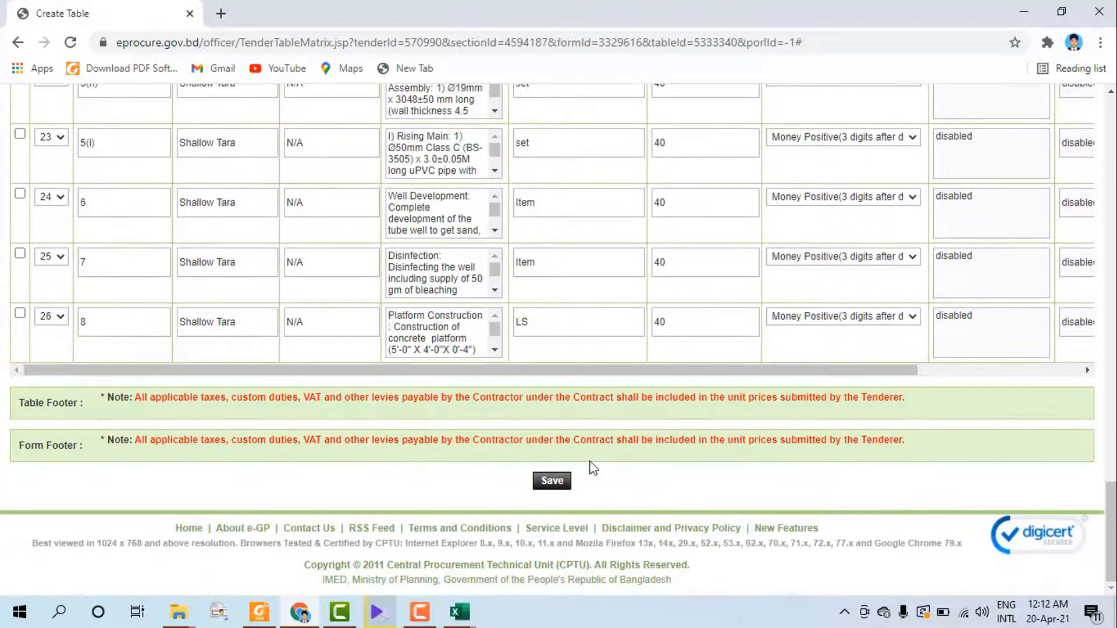
click(560, 485)
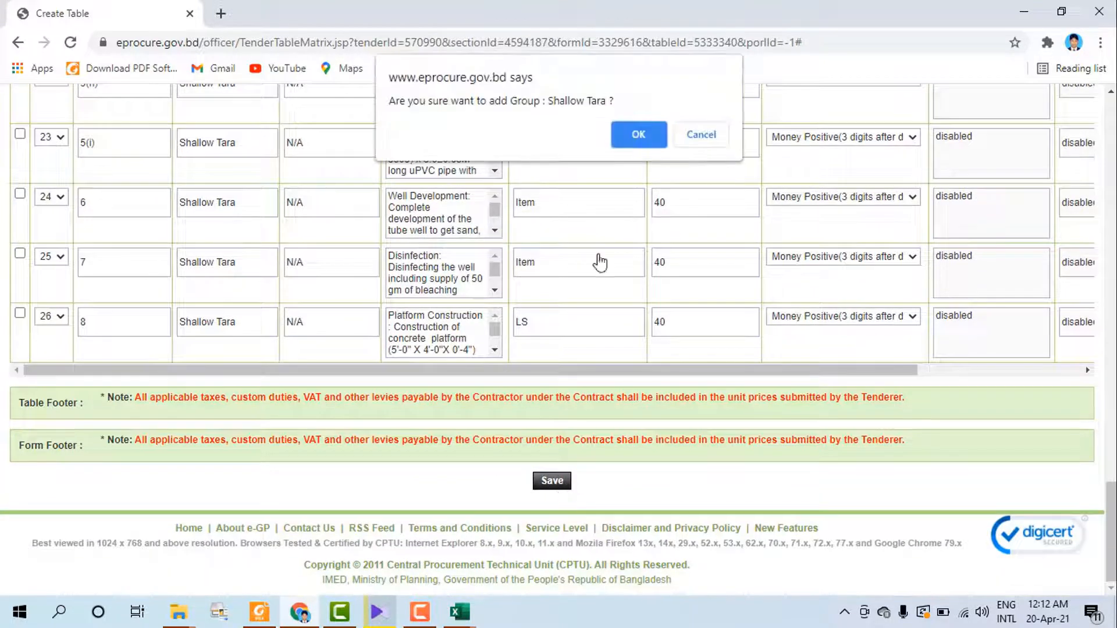
click(635, 141)
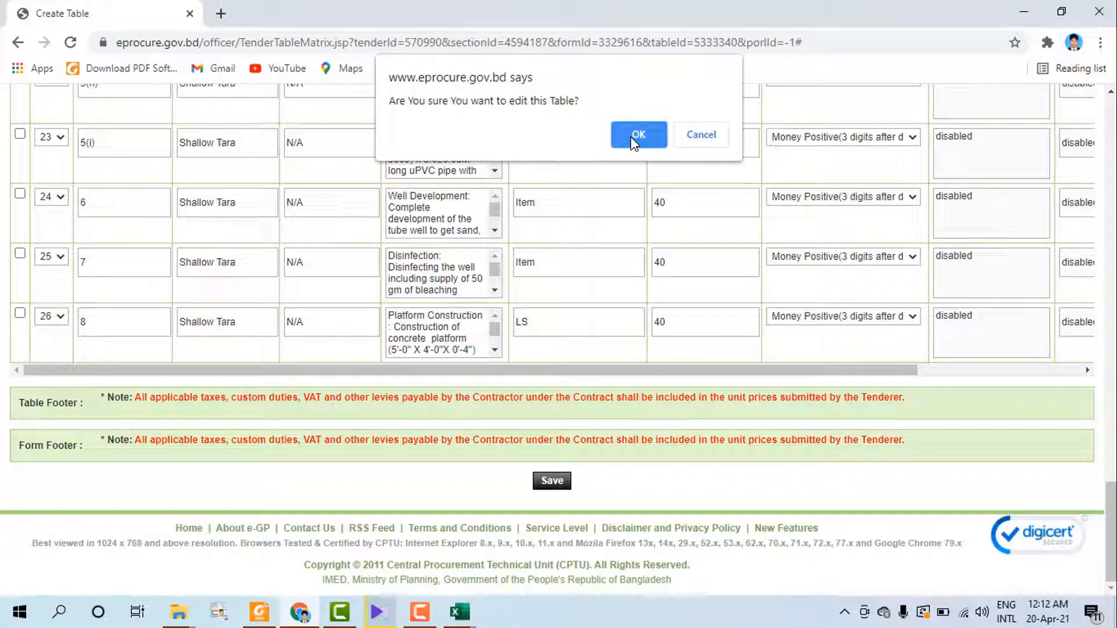
click(637, 136)
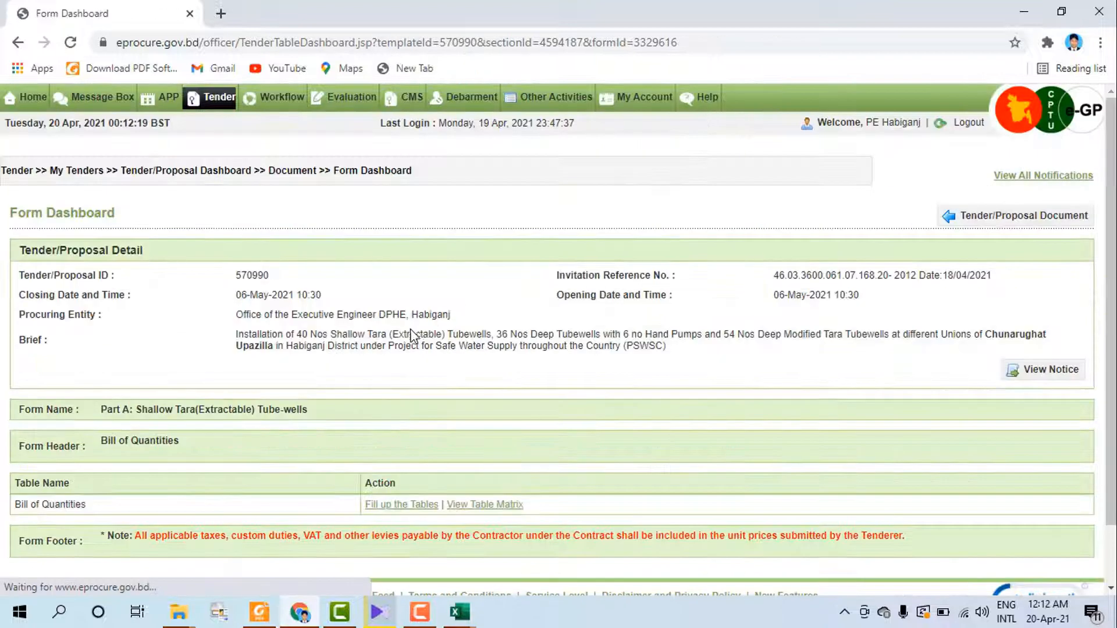
- Open the table matrix view of the Part A Bill of Quantities and review its items through to the footer
scroll(402, 371, down, 2)
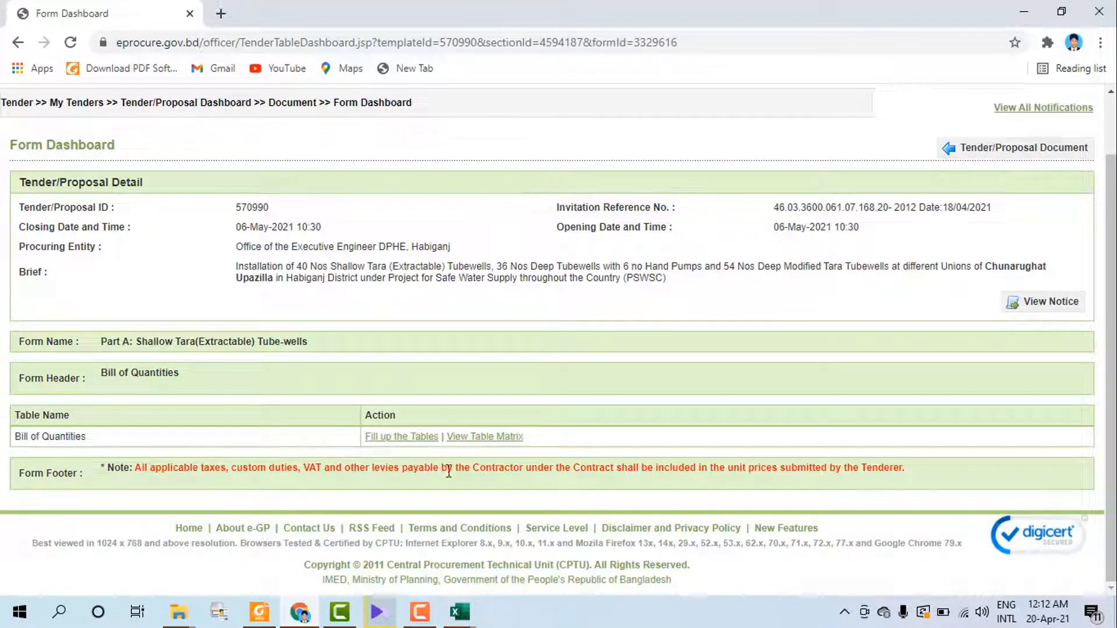
click(484, 443)
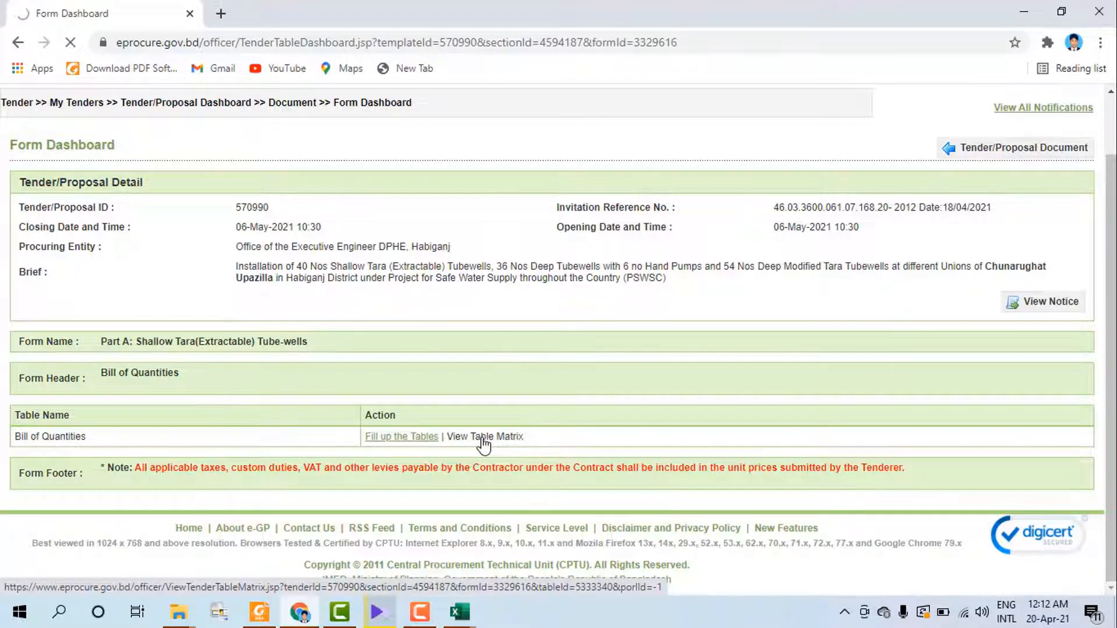
scroll(410, 427, down, 4)
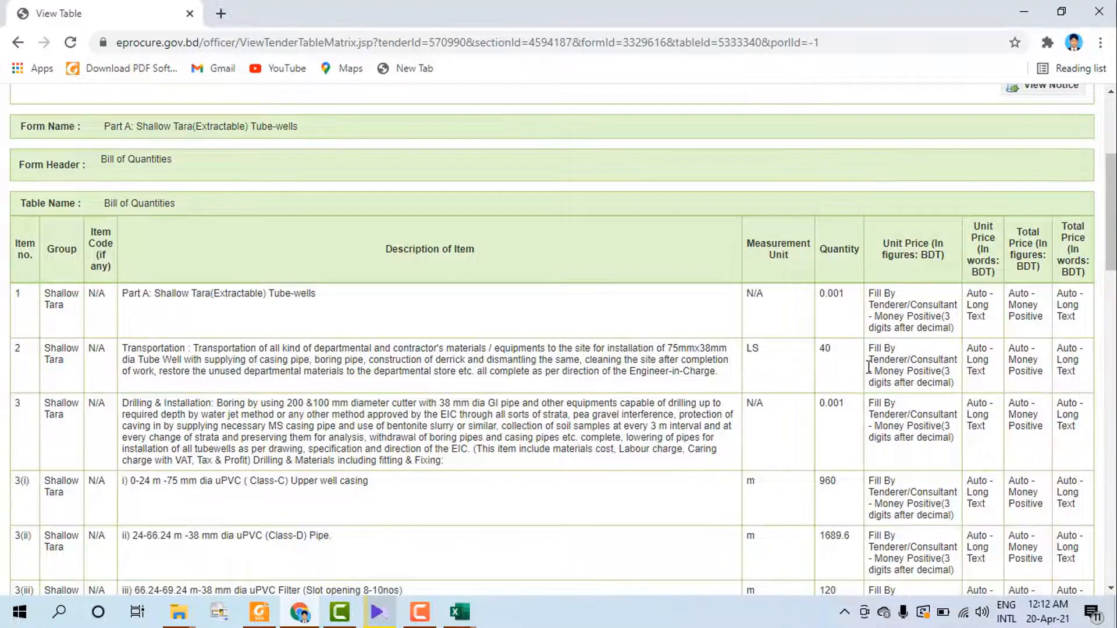
scroll(623, 351, down, 15)
scroll(424, 411, down, 7)
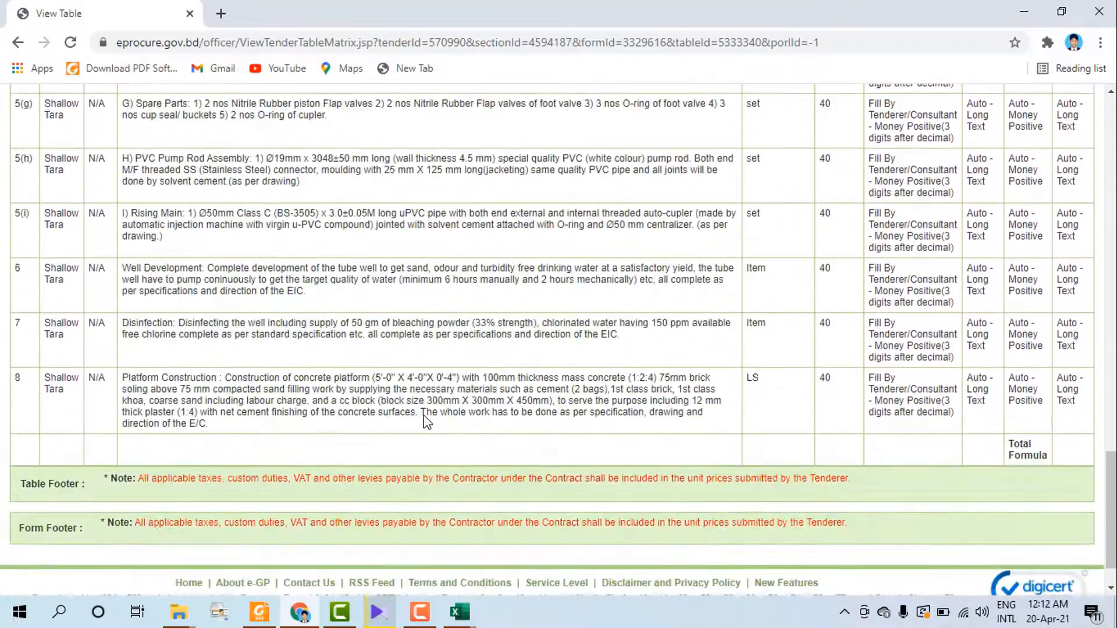
- Return through the form dashboard to the tender document page and open the first Section 6. Bill of Quantities form for editing
scroll(428, 408, up, 16)
scroll(427, 408, up, 10)
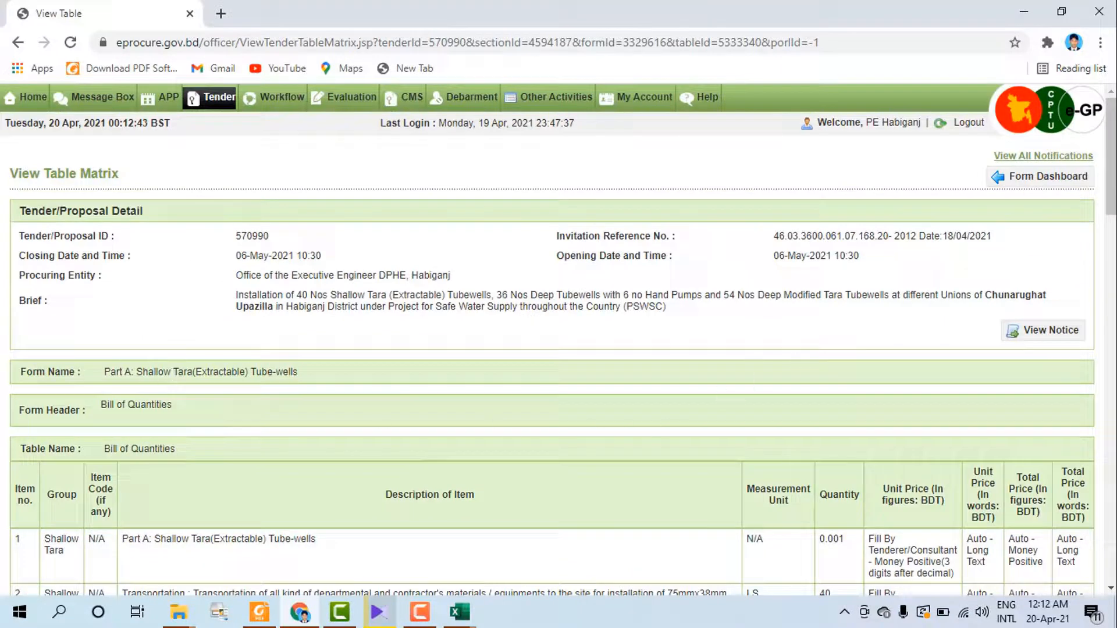
click(1000, 177)
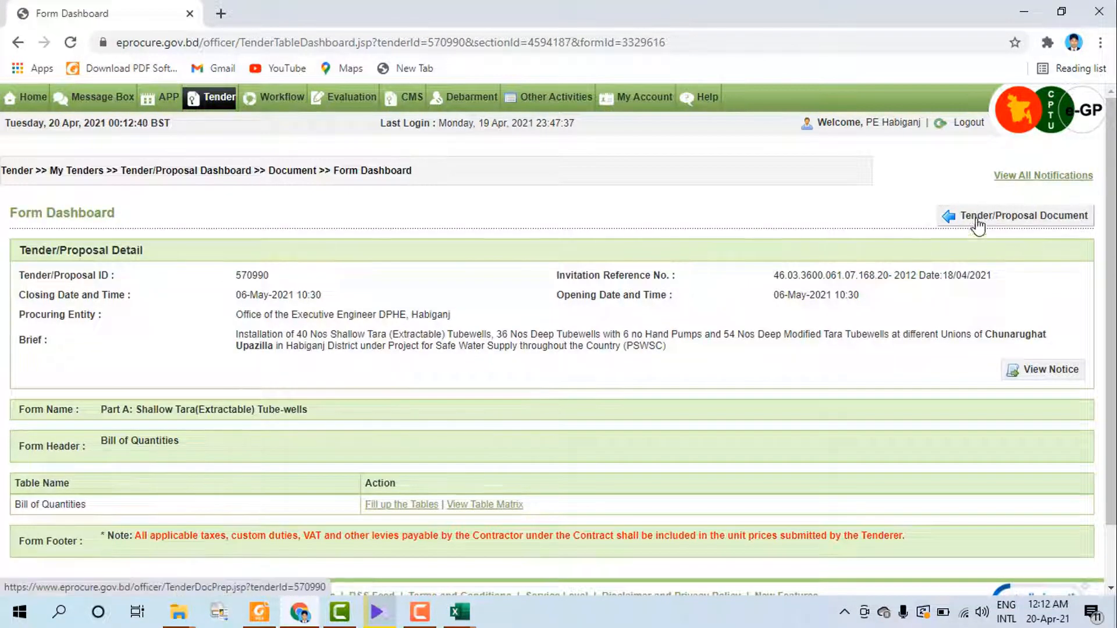
click(977, 229)
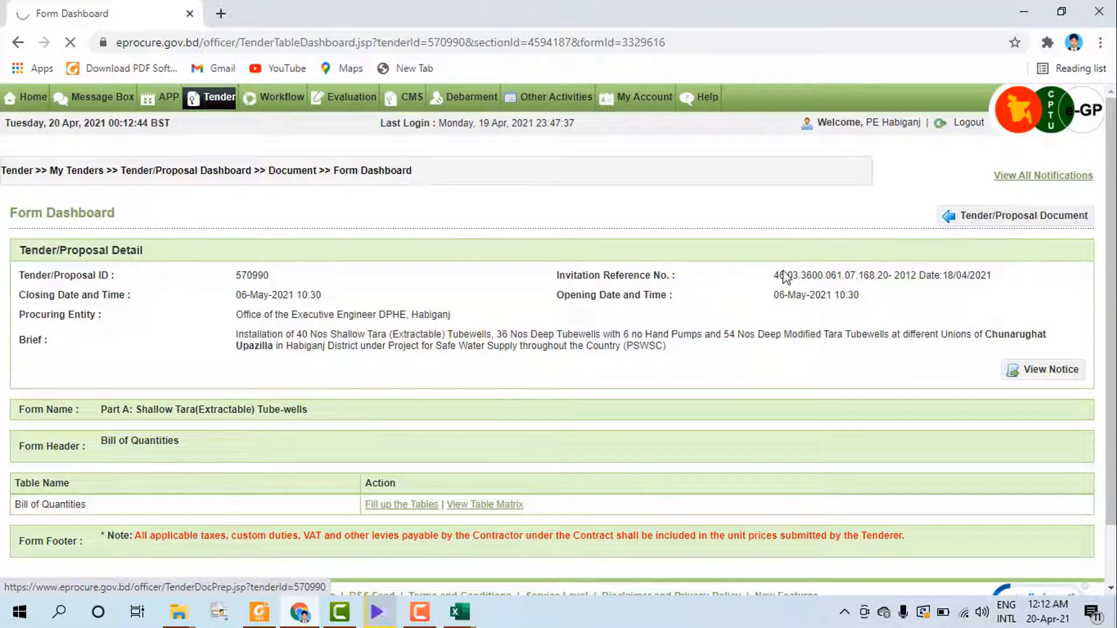
scroll(457, 322, down, 15)
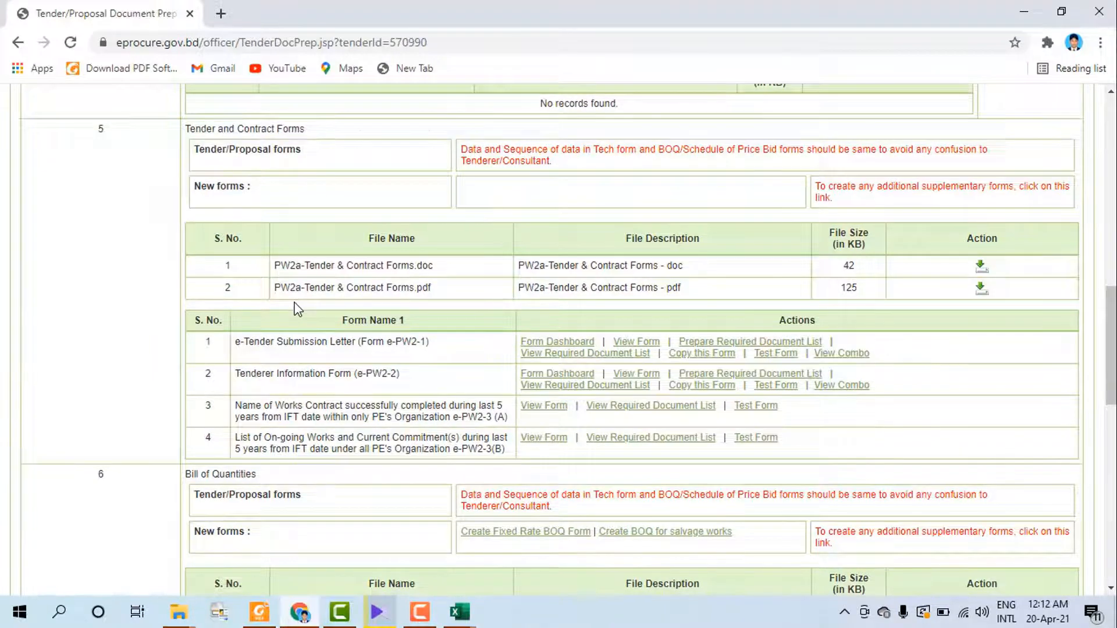
scroll(296, 309, down, 8)
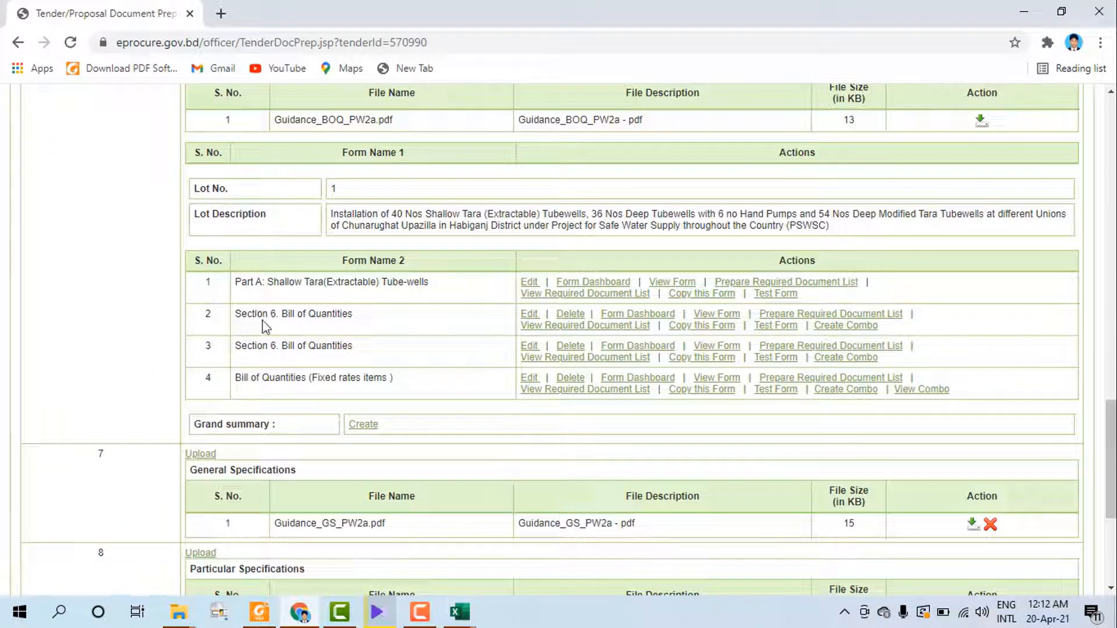
click(529, 315)
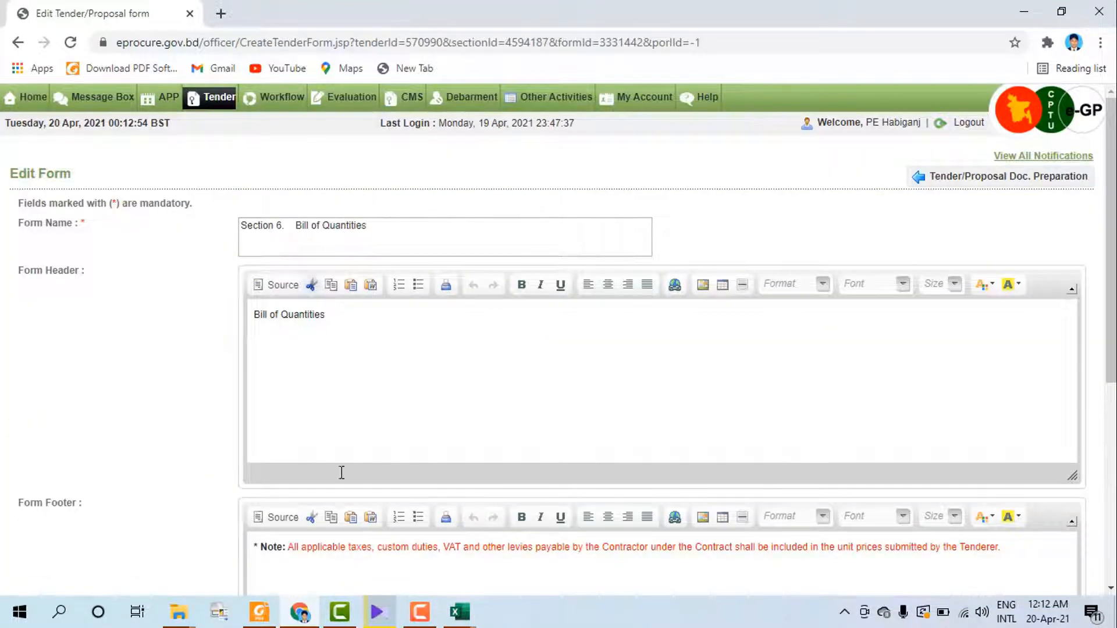
- Switch to the For CSV PSWSC- 1724-Chunarughat workbook in Excel and copy the Part B title text from cell A1 of the Deep#6 sheet
mouse_move(459, 611)
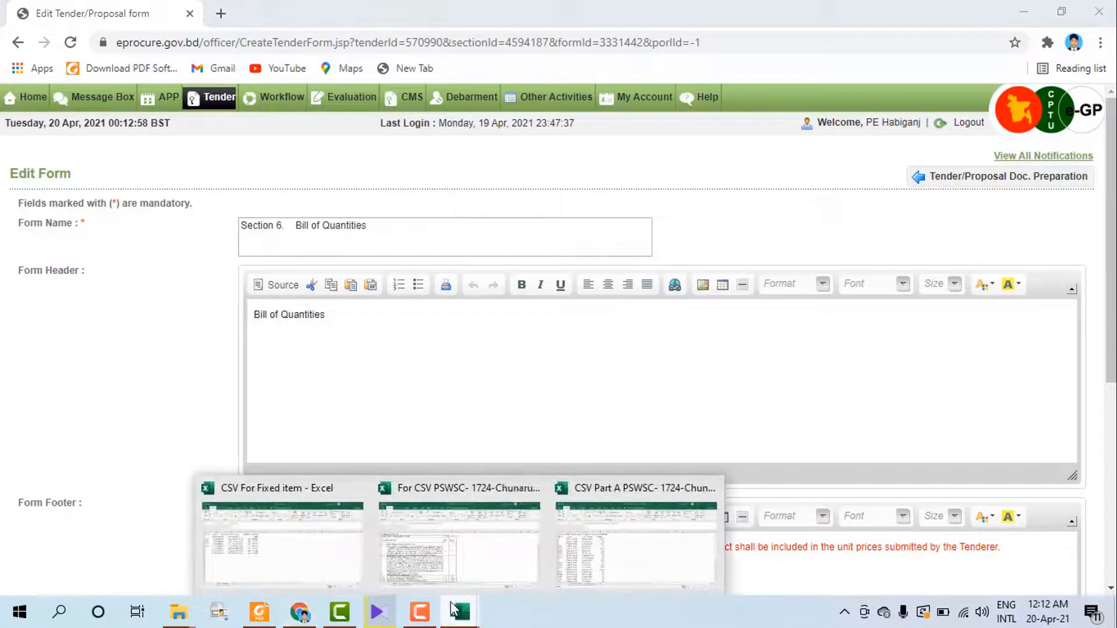
click(450, 552)
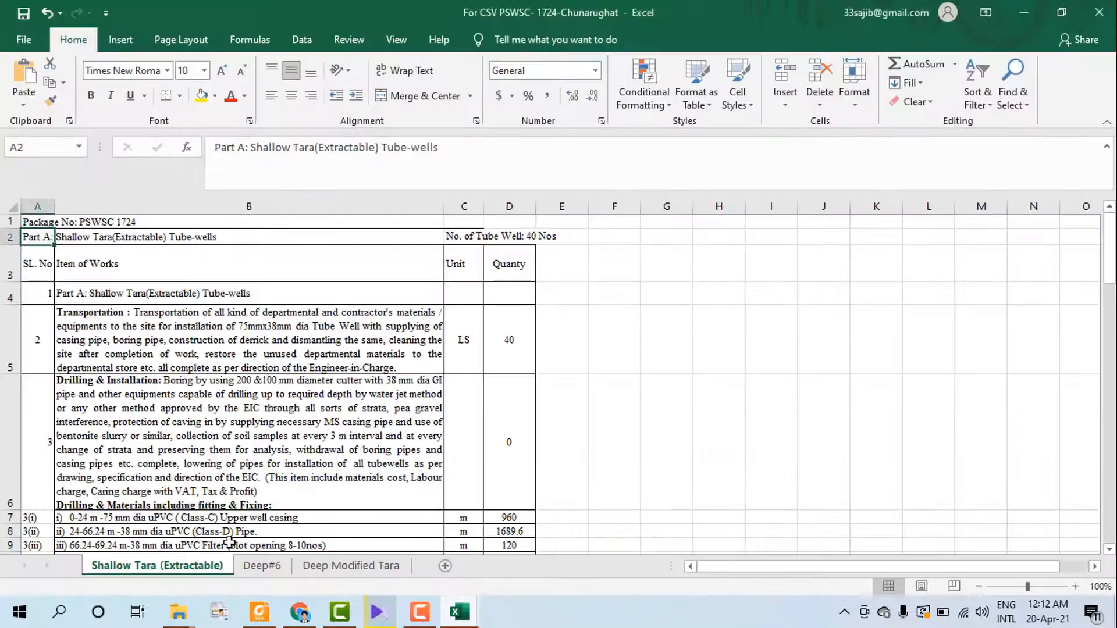
click(262, 565)
click(28, 227)
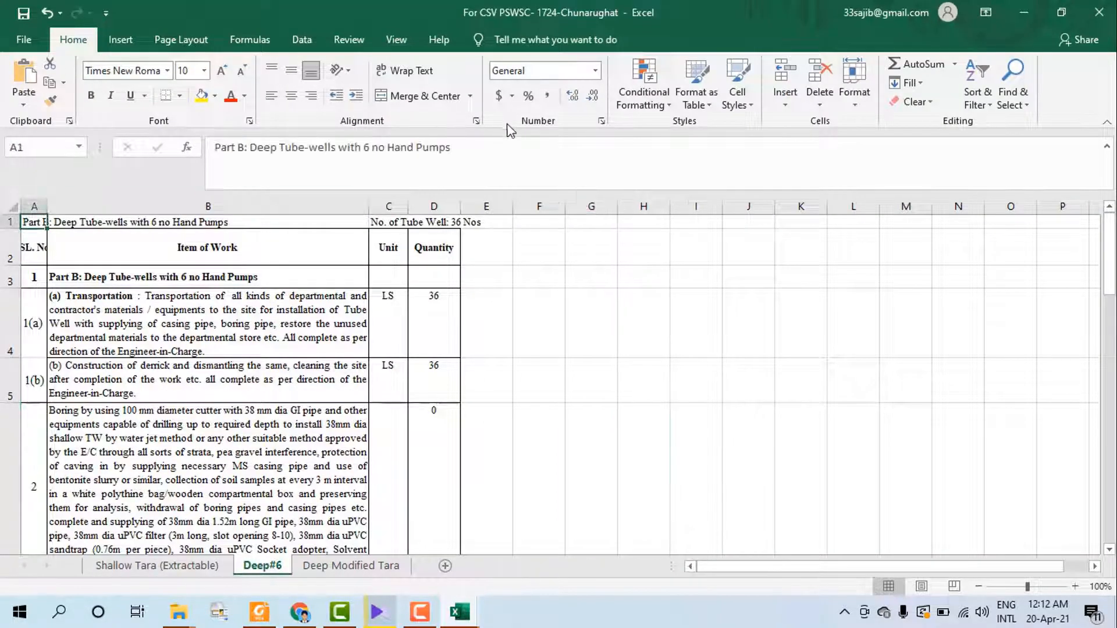
drag(480, 148, 208, 153)
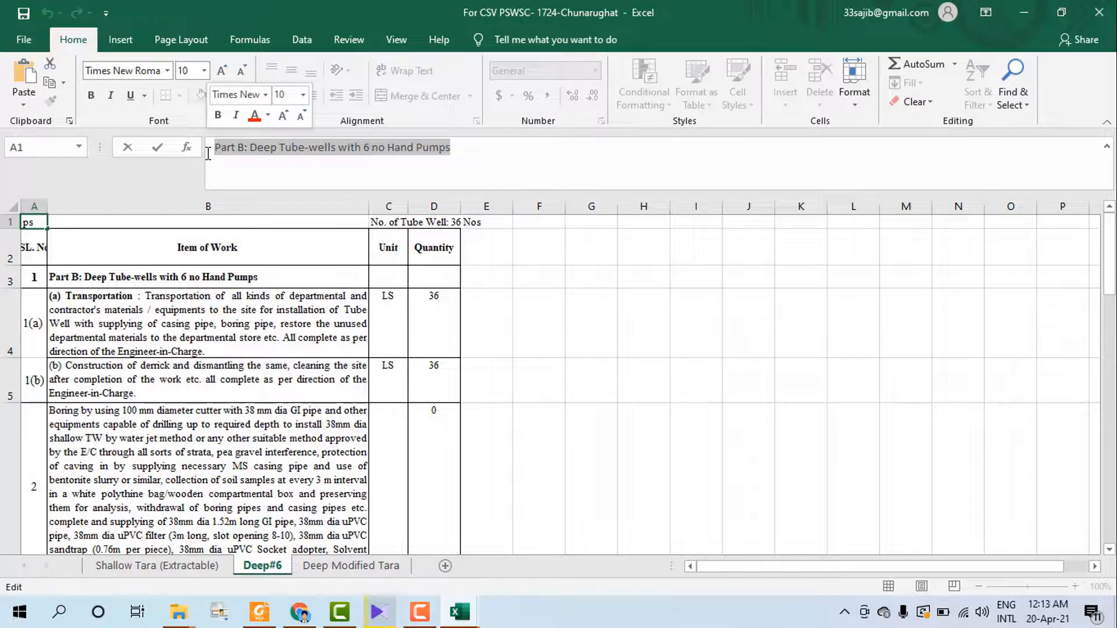
- Switch back to Chrome, rename the form "Part B: Deep Tube-wells with 6 no Hand Pumps" and save it
click(299, 611)
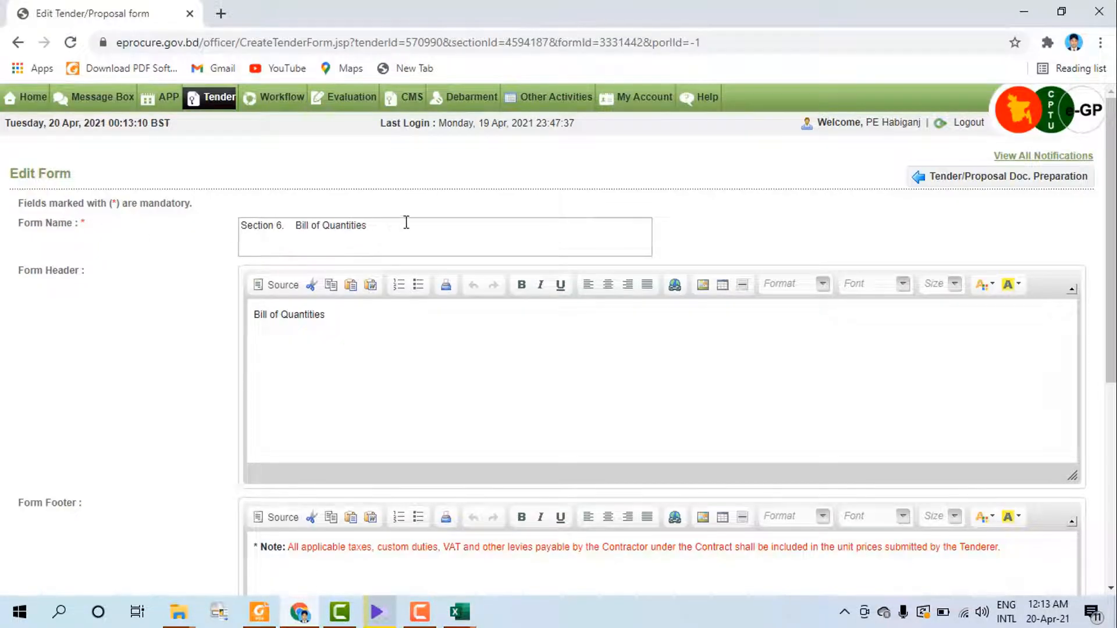
drag(358, 228, 231, 240)
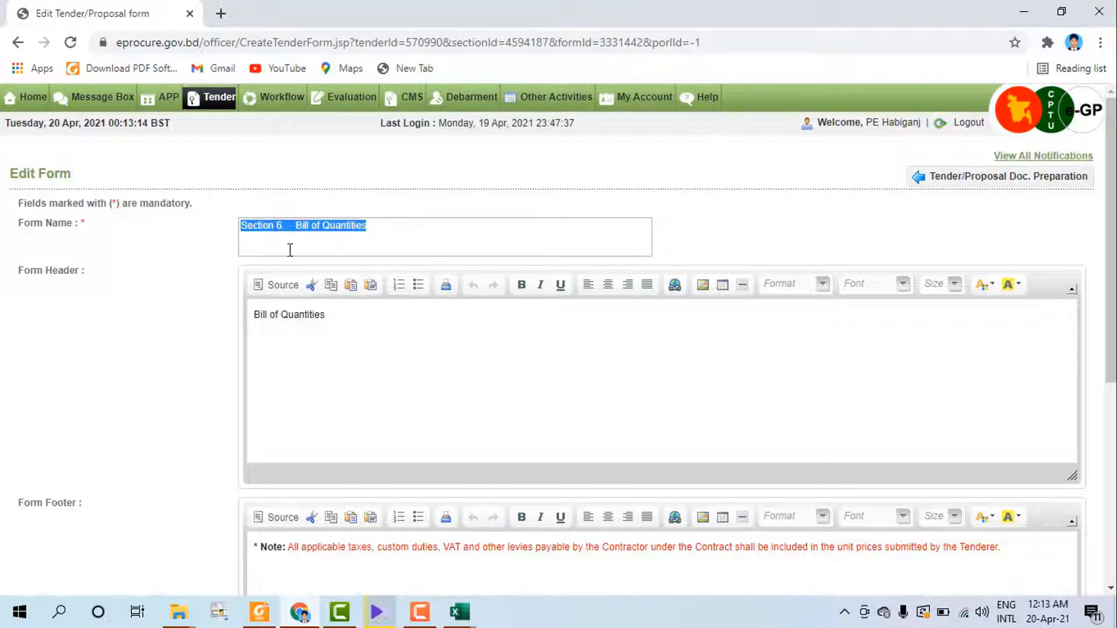
text(Part B: Deep Tube-wells with 3 no Hand Pumps)
scroll(393, 373, down, 6)
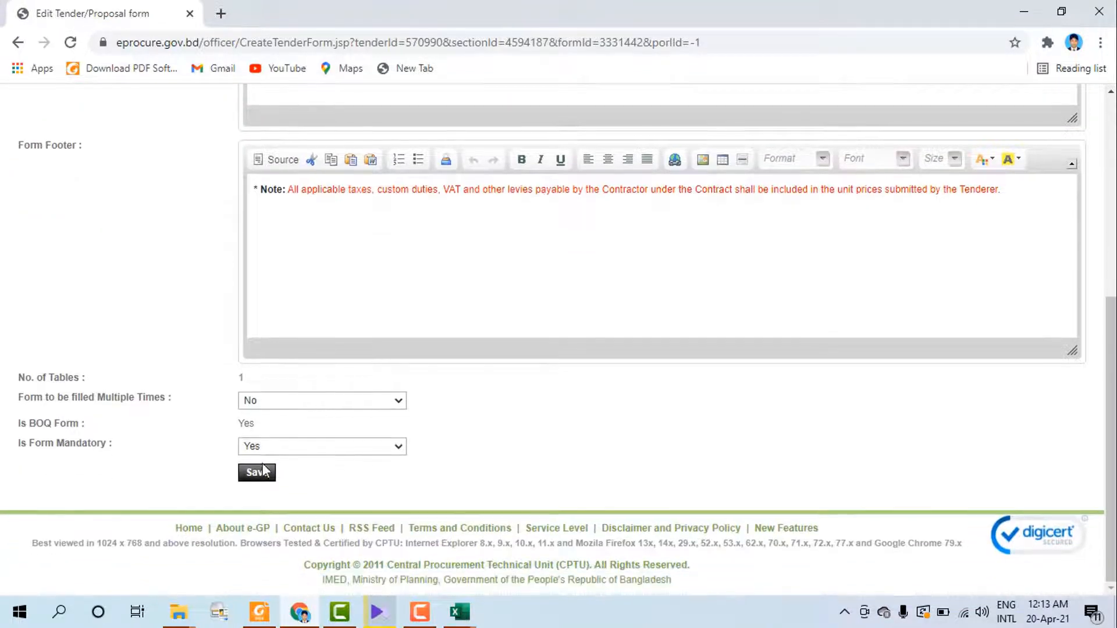
click(258, 473)
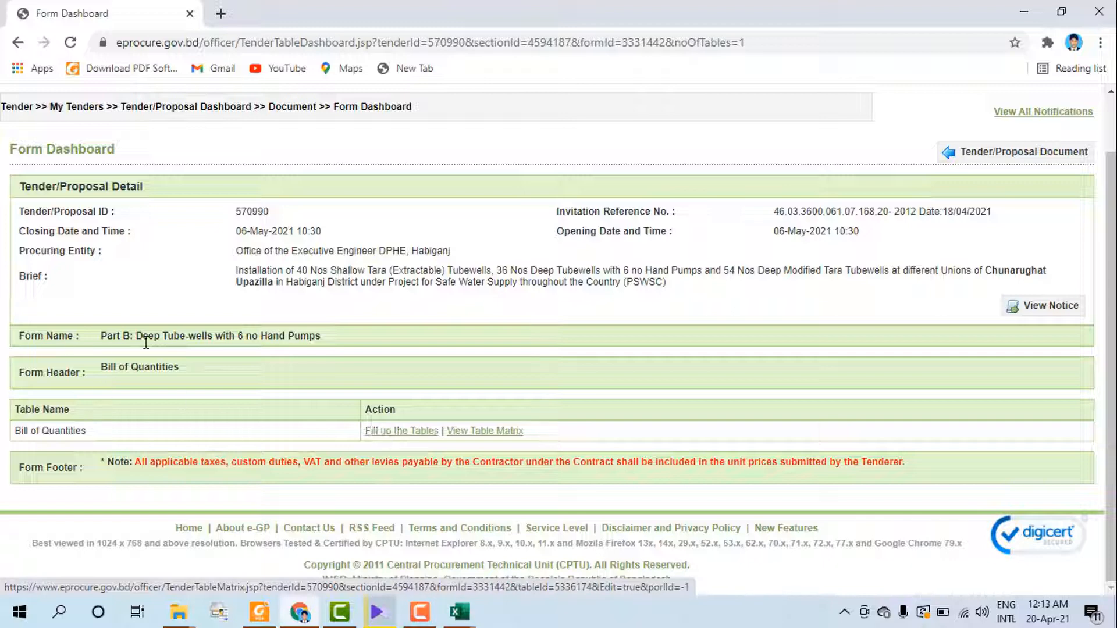
- Open the Part B table for filling and upload CSV Part B PSWSC- 1724-Chunarughat, accepting the import of its rows and columns
click(403, 435)
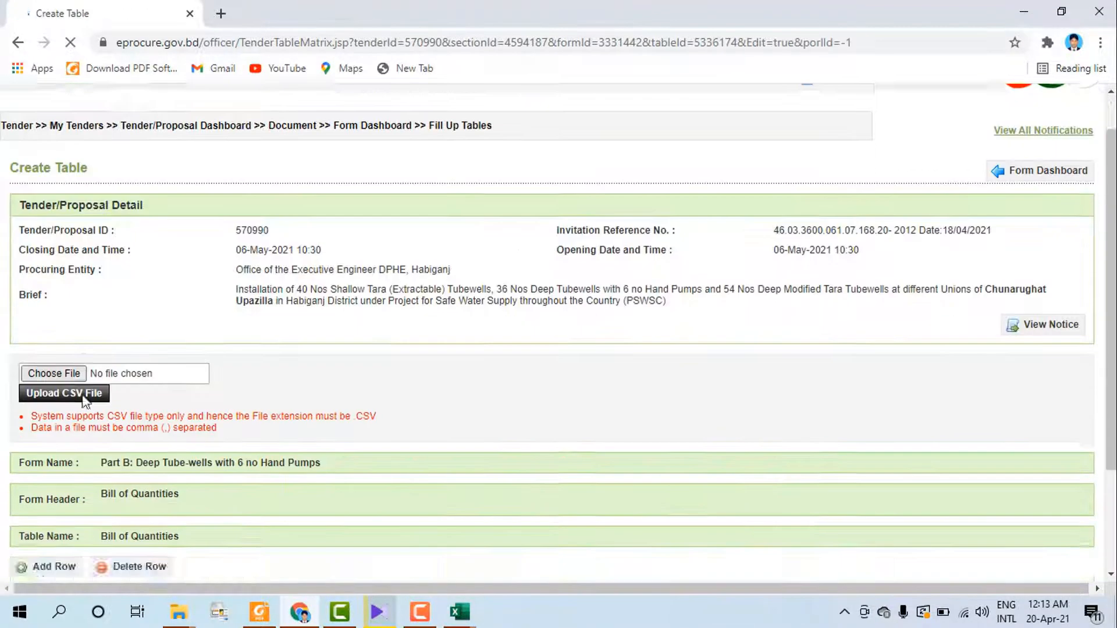
scroll(61, 274, down, 2)
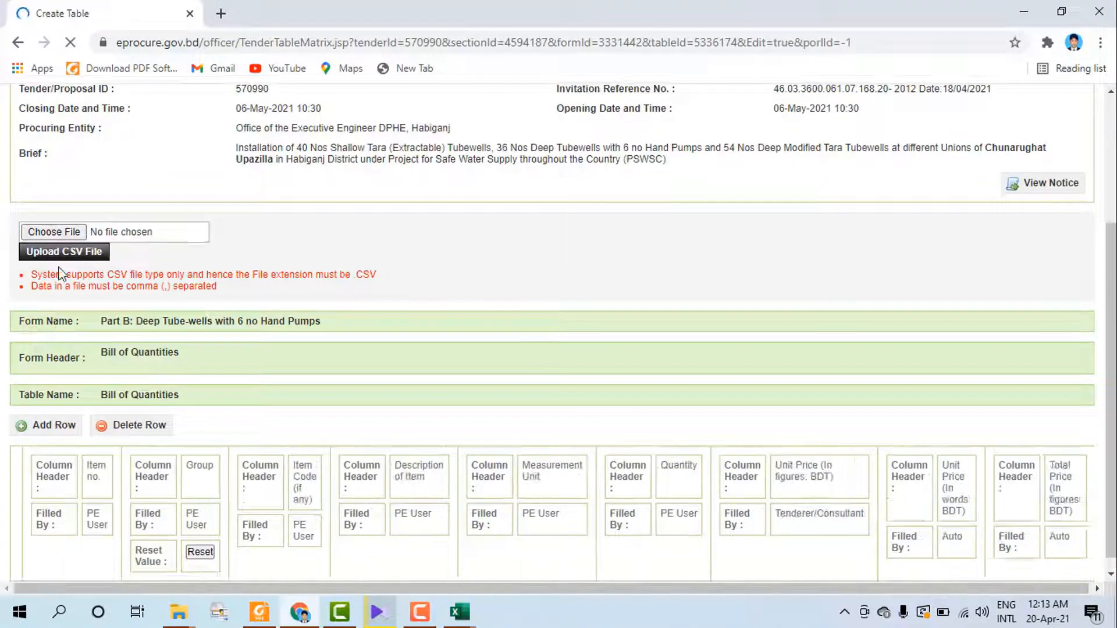
click(49, 233)
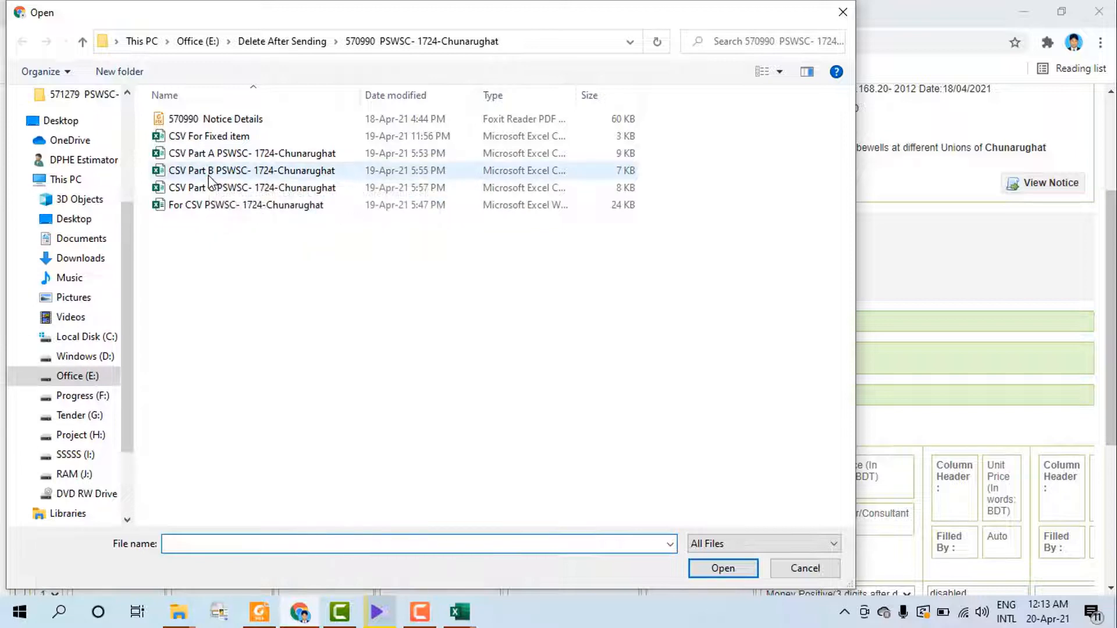
click(210, 175)
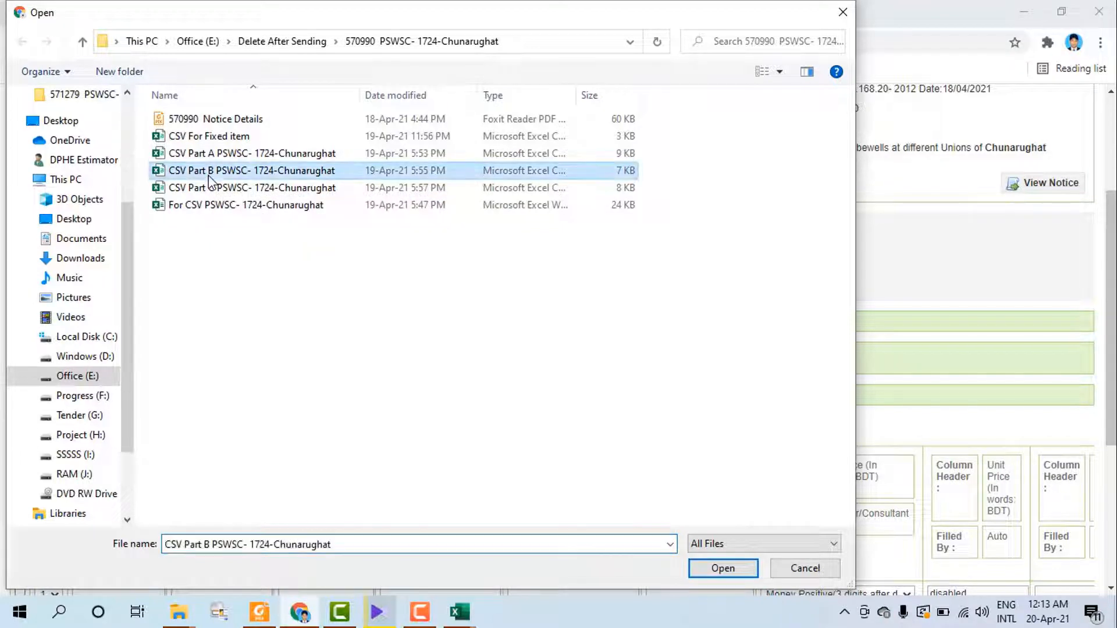
click(746, 571)
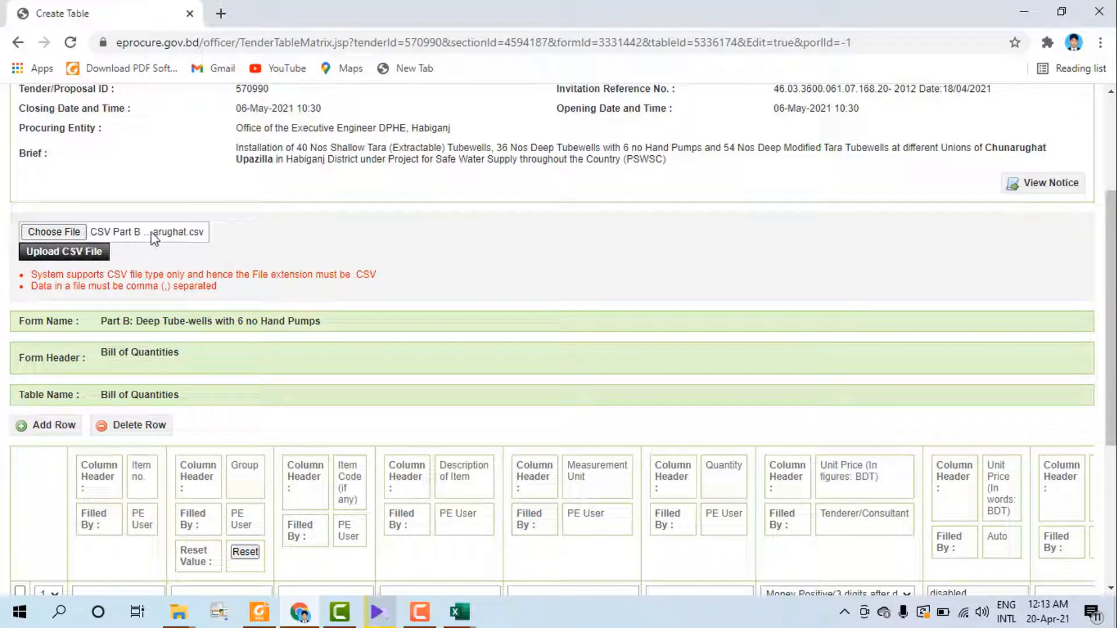
click(82, 259)
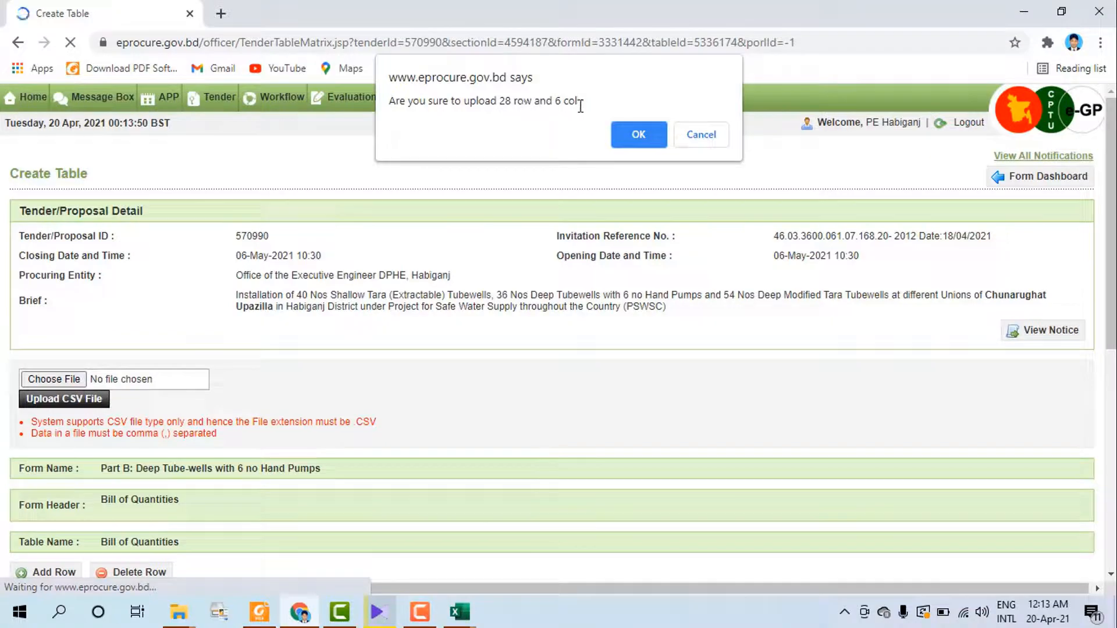
click(639, 135)
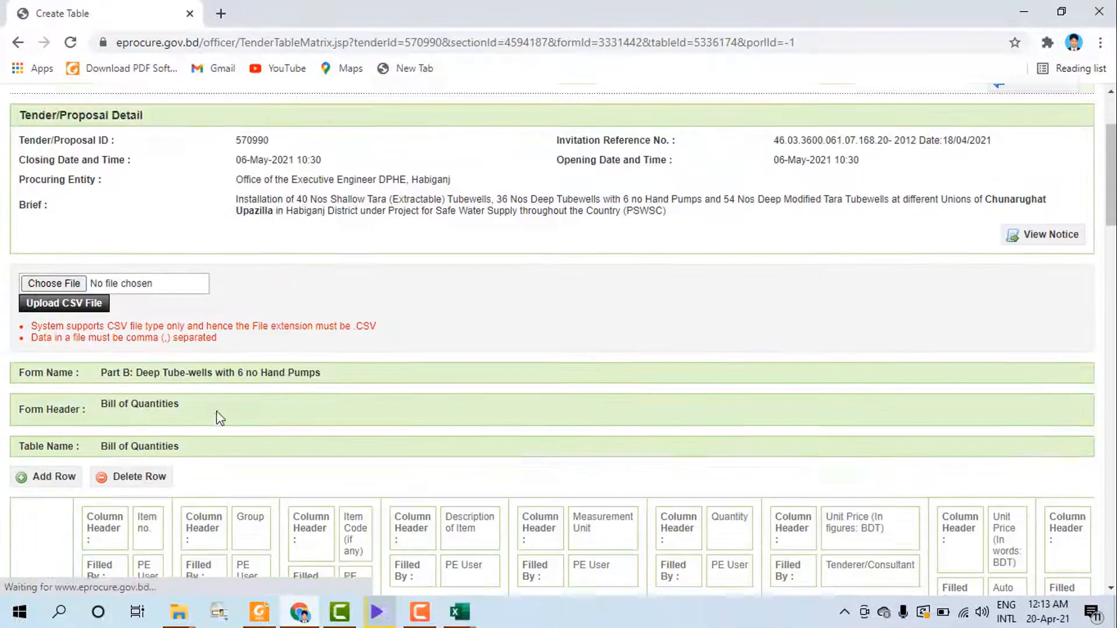
- Look through the uploaded Part B table, down to item 11 and back to the column-title row, for rows that do not belong
scroll(230, 408, down, 20)
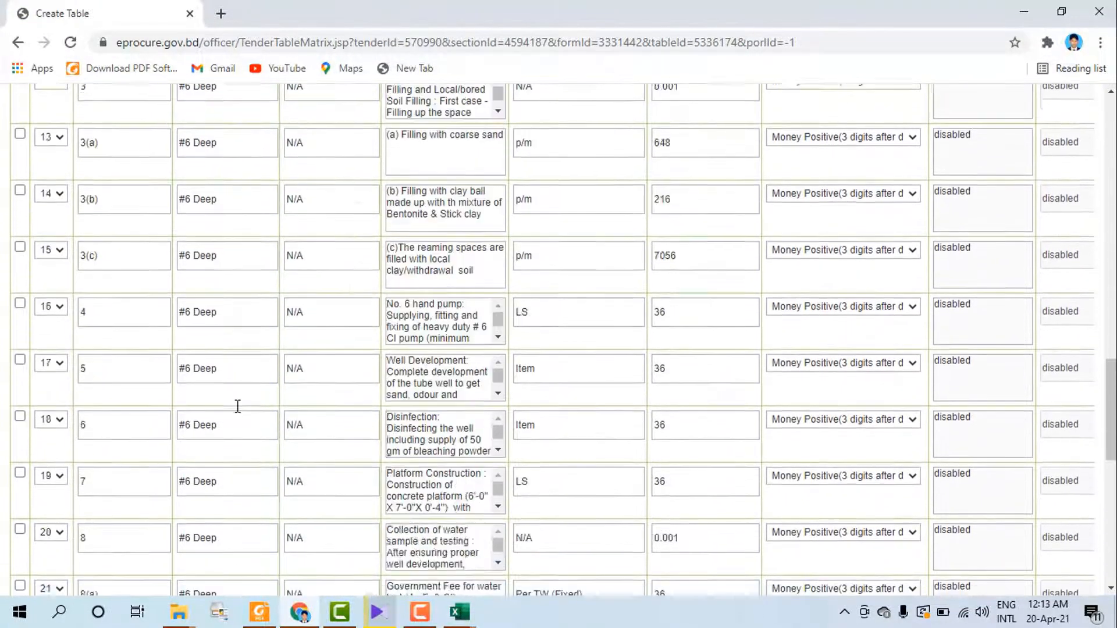
scroll(237, 406, down, 10)
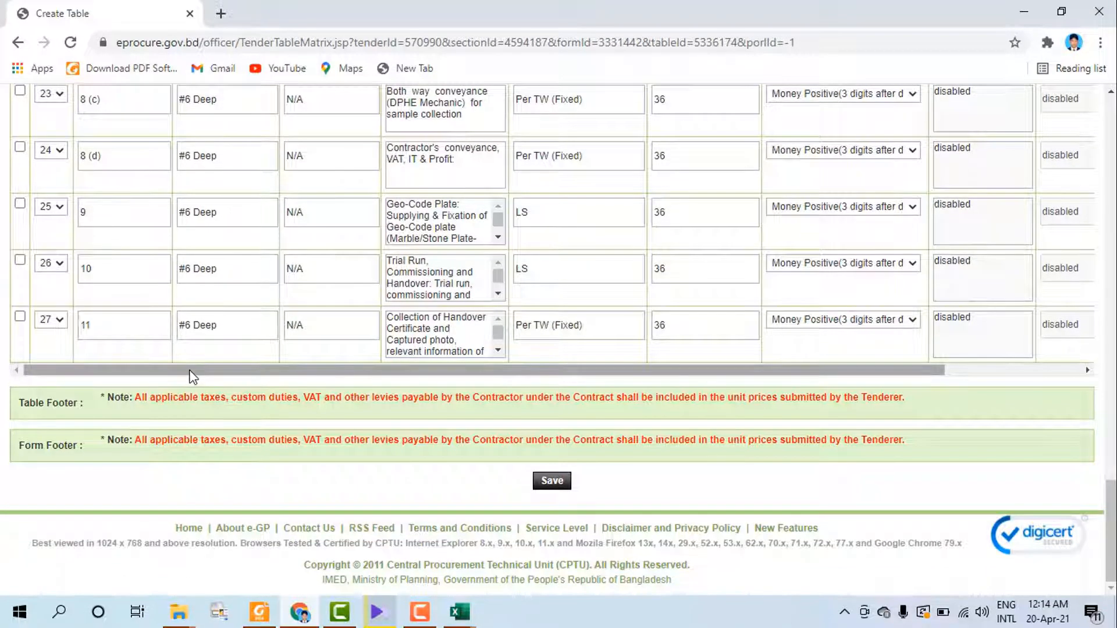
scroll(124, 370, up, 11)
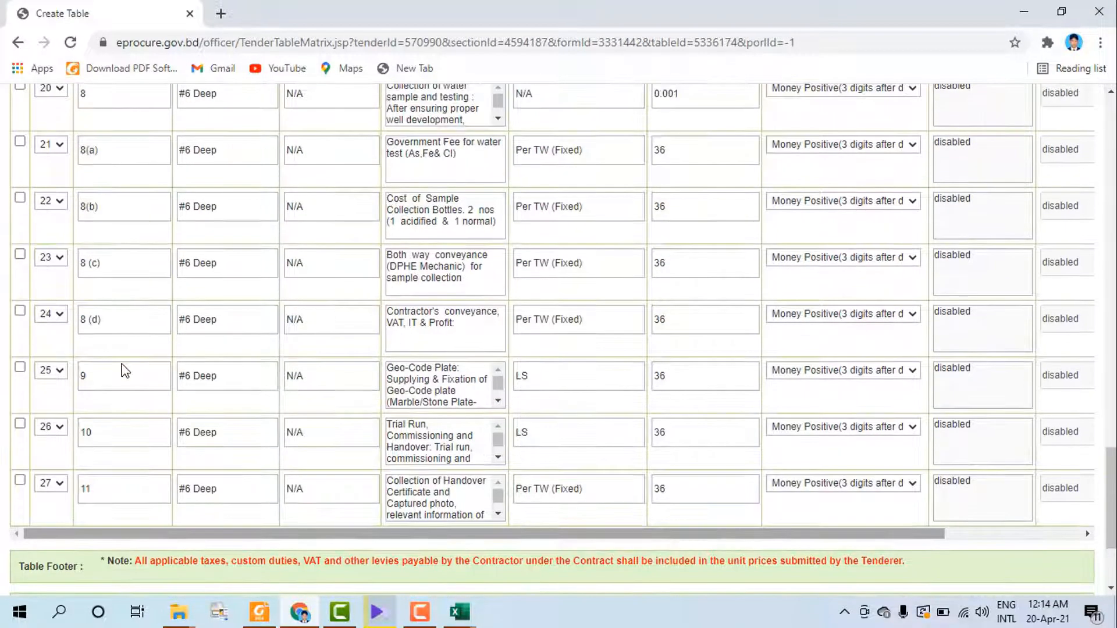
scroll(124, 370, up, 10)
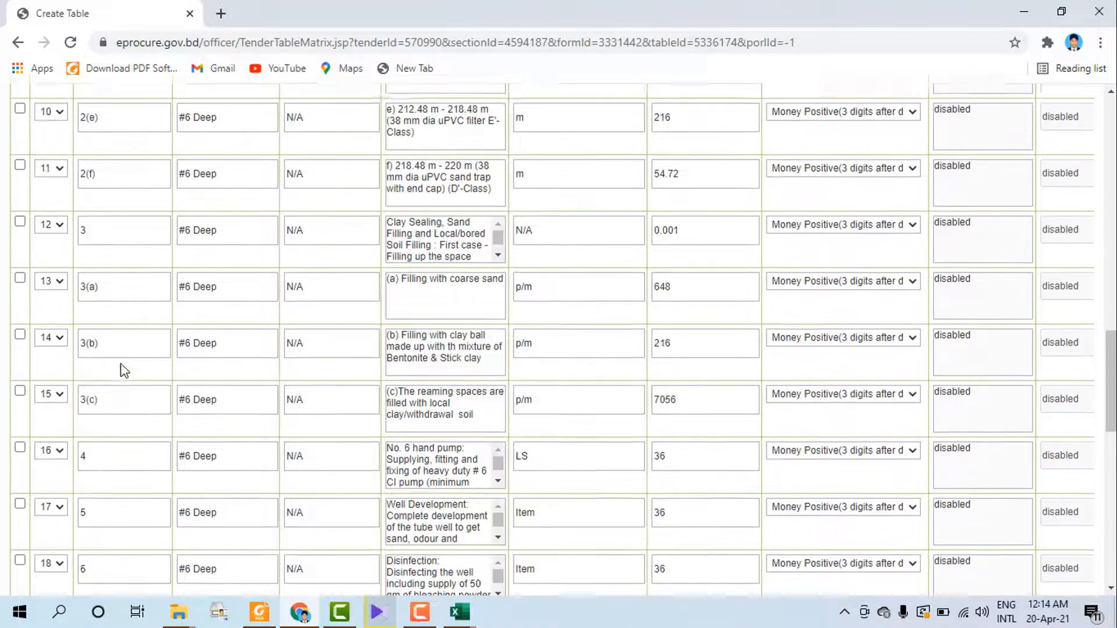
scroll(122, 364, up, 3)
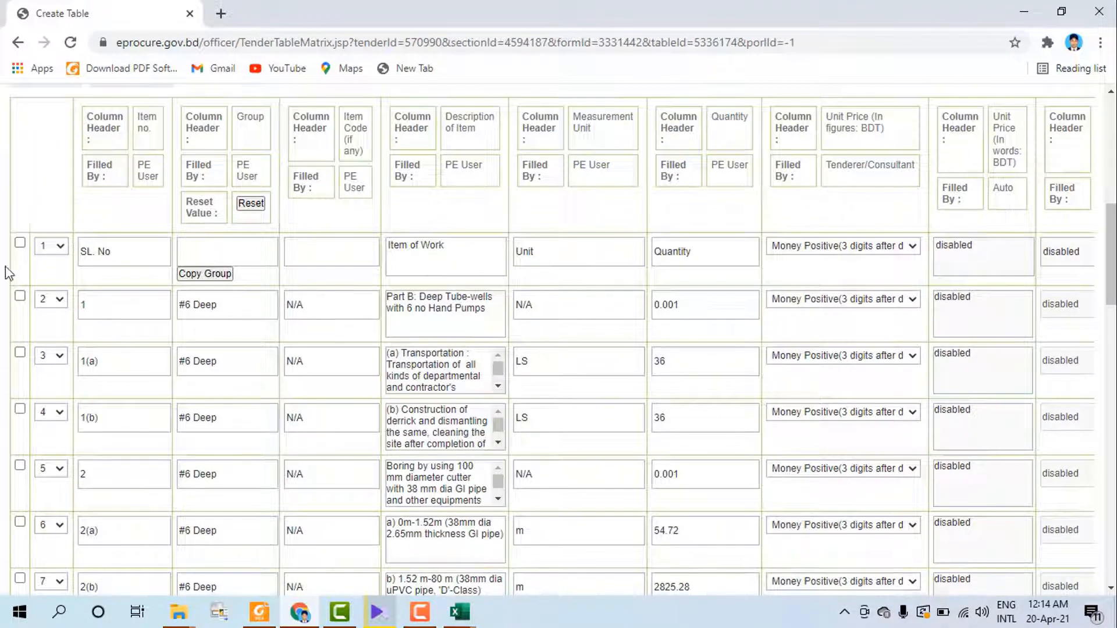
- Delete the column-title row 1 and rows 20 to 27 (items 8 to 11) from the Part B table
click(20, 244)
scroll(76, 344, down, 10)
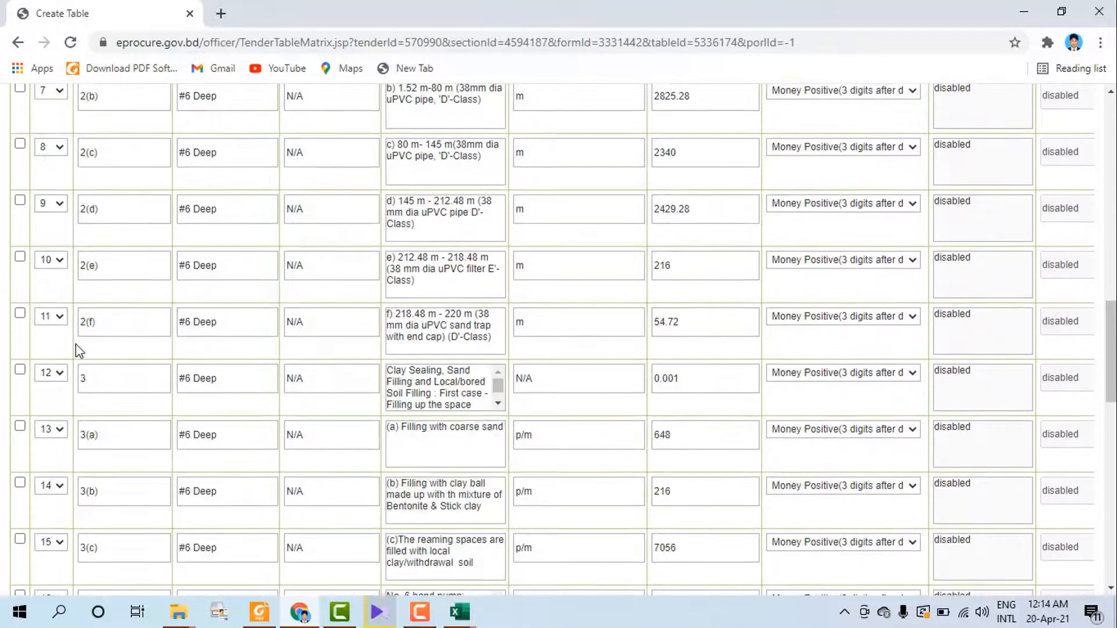
scroll(451, 373, down, 6)
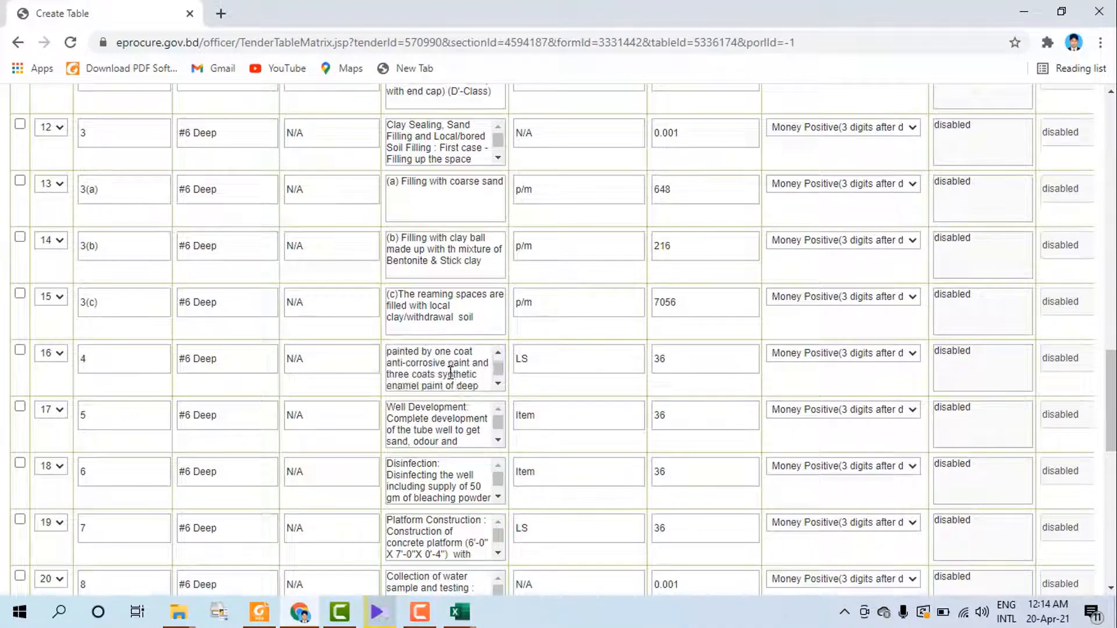
scroll(454, 421, down, 3)
scroll(536, 458, down, 3)
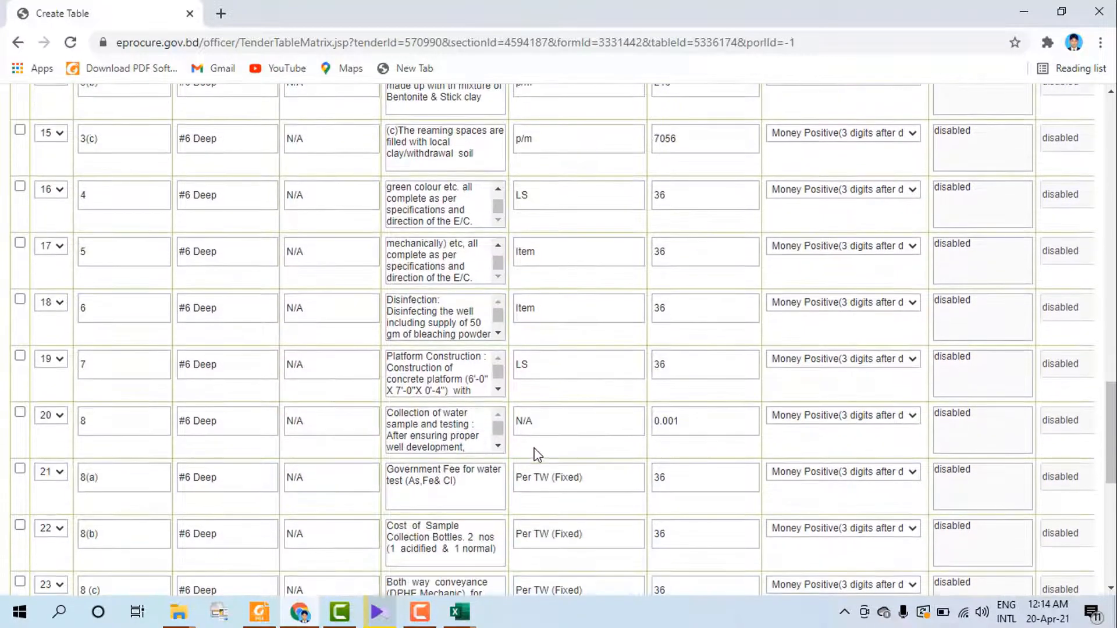
scroll(536, 444, down, 3)
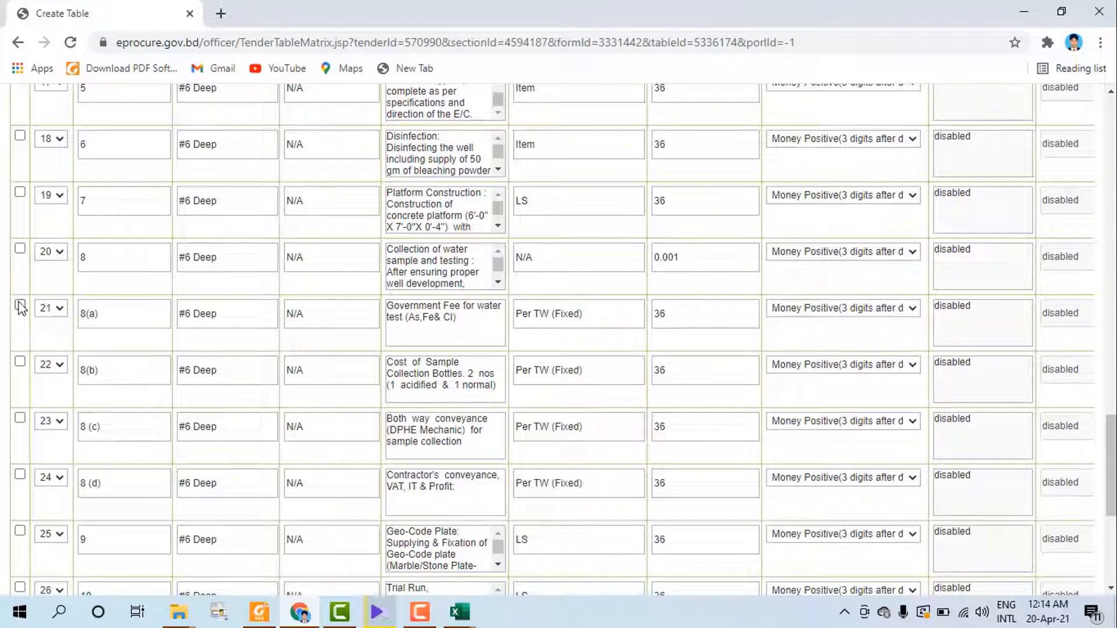
click(21, 249)
click(20, 361)
click(19, 417)
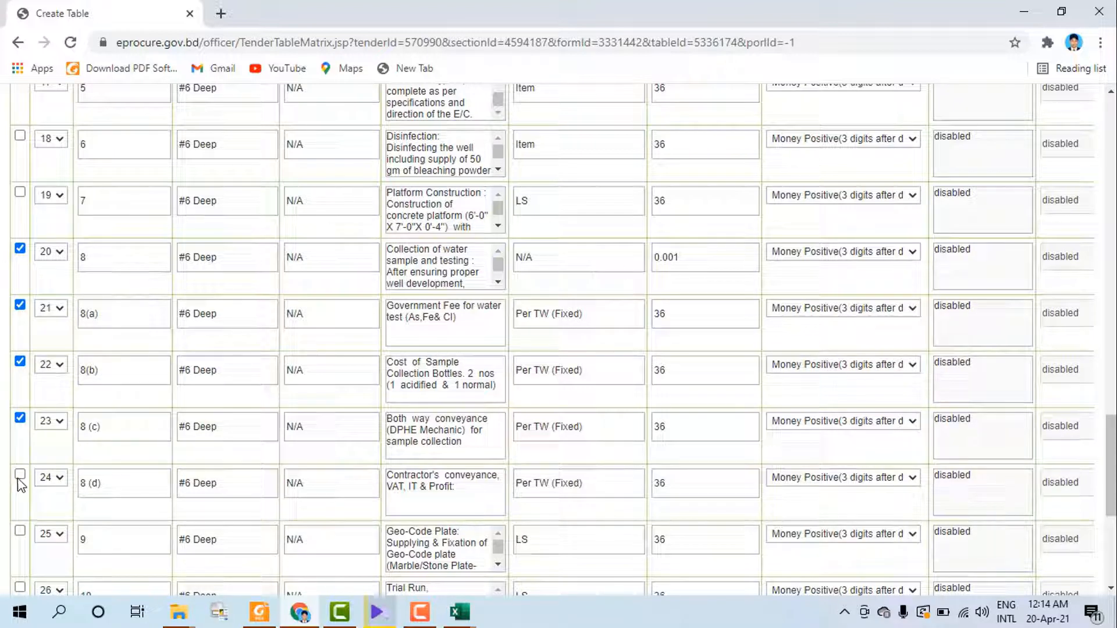
click(20, 476)
click(21, 530)
scroll(92, 463, down, 2)
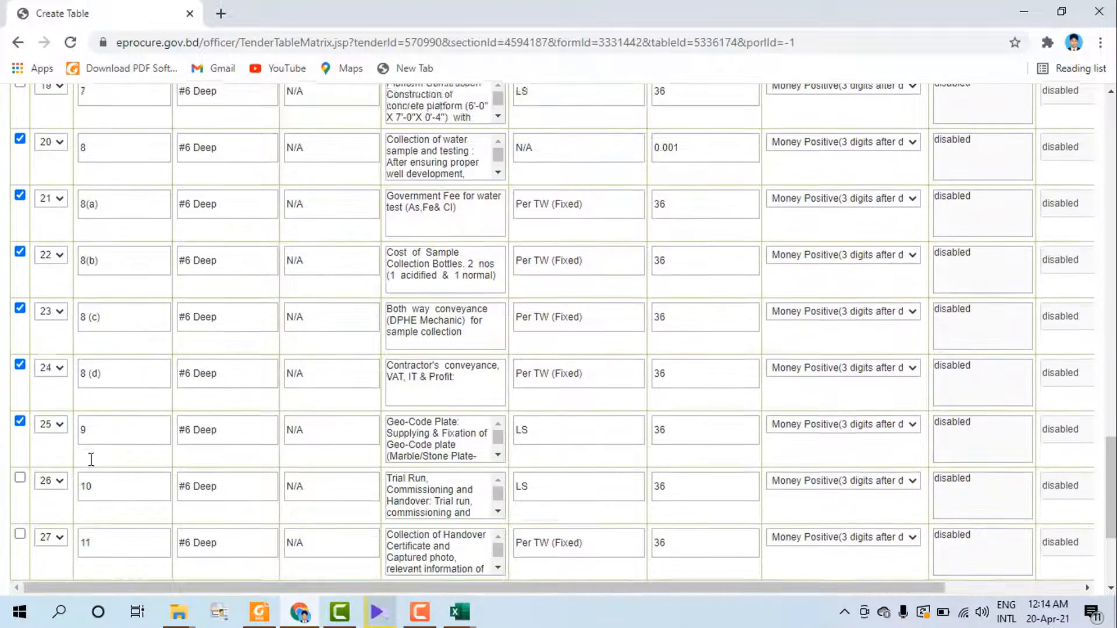
scroll(91, 460, down, 1)
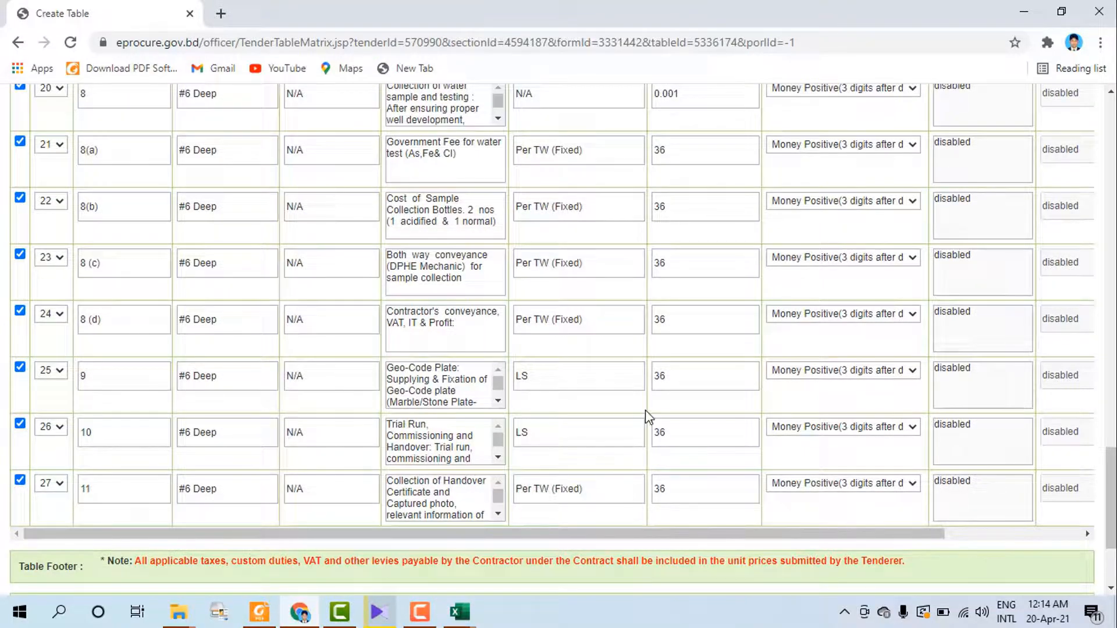
scroll(60, 295, up, 3)
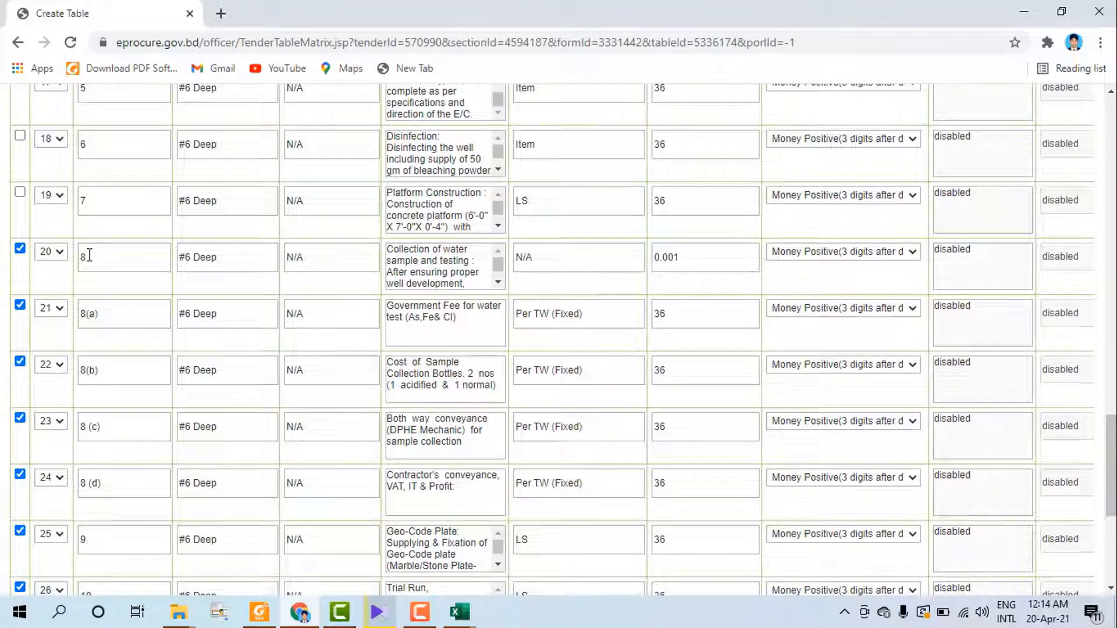
scroll(213, 260, up, 20)
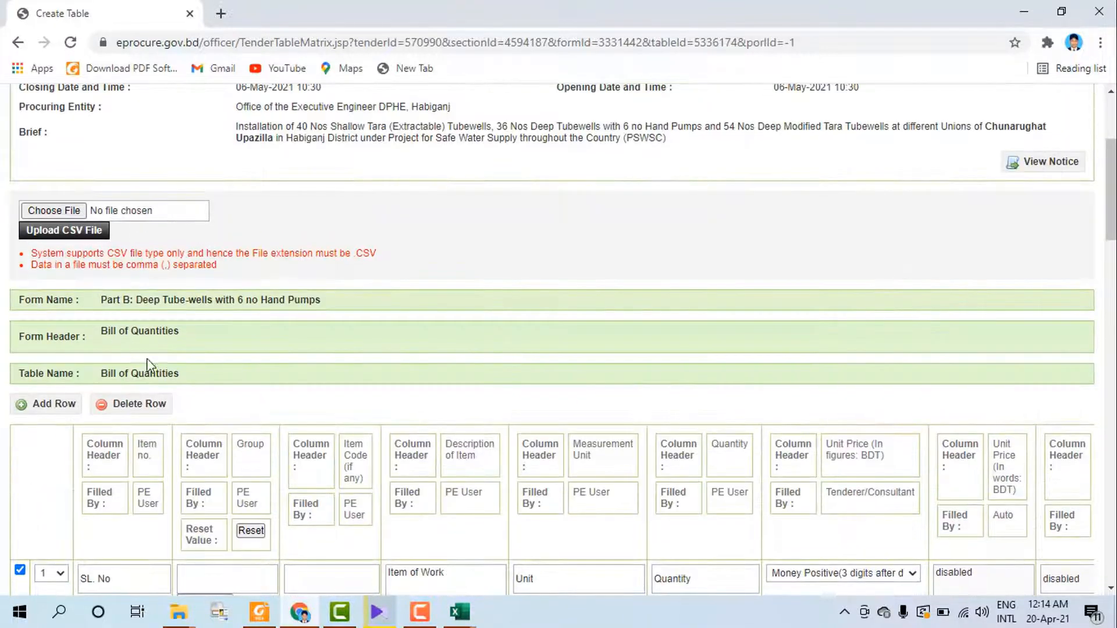
click(145, 404)
- Check the remaining Part B rows down to item 7 and save the table, accepting the #6 Deep group and the table edit
scroll(163, 366, down, 6)
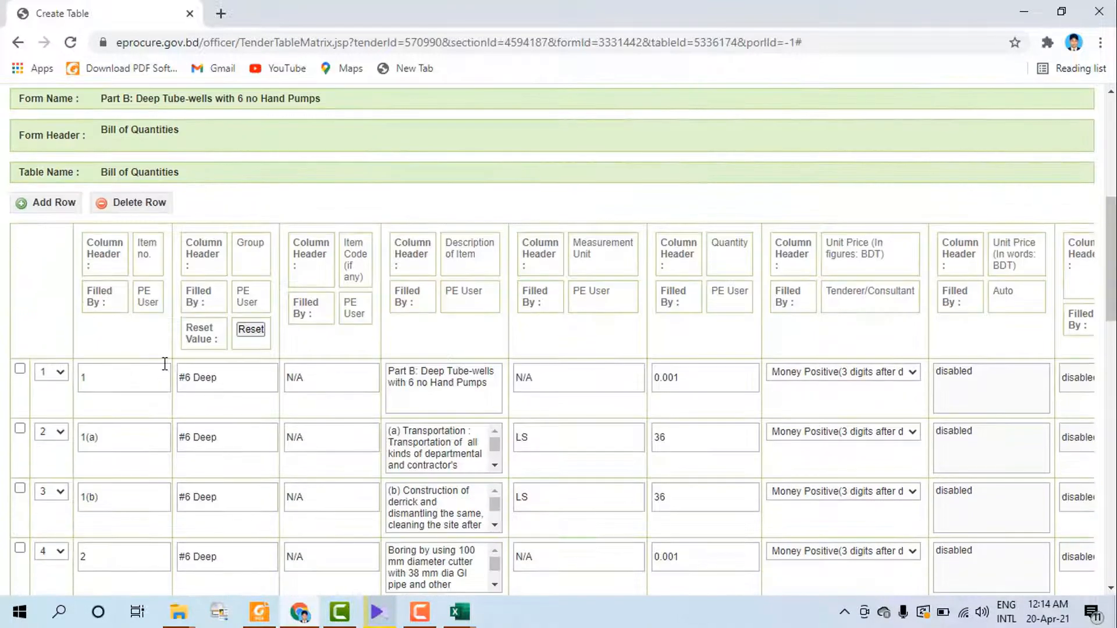
scroll(91, 378, down, 15)
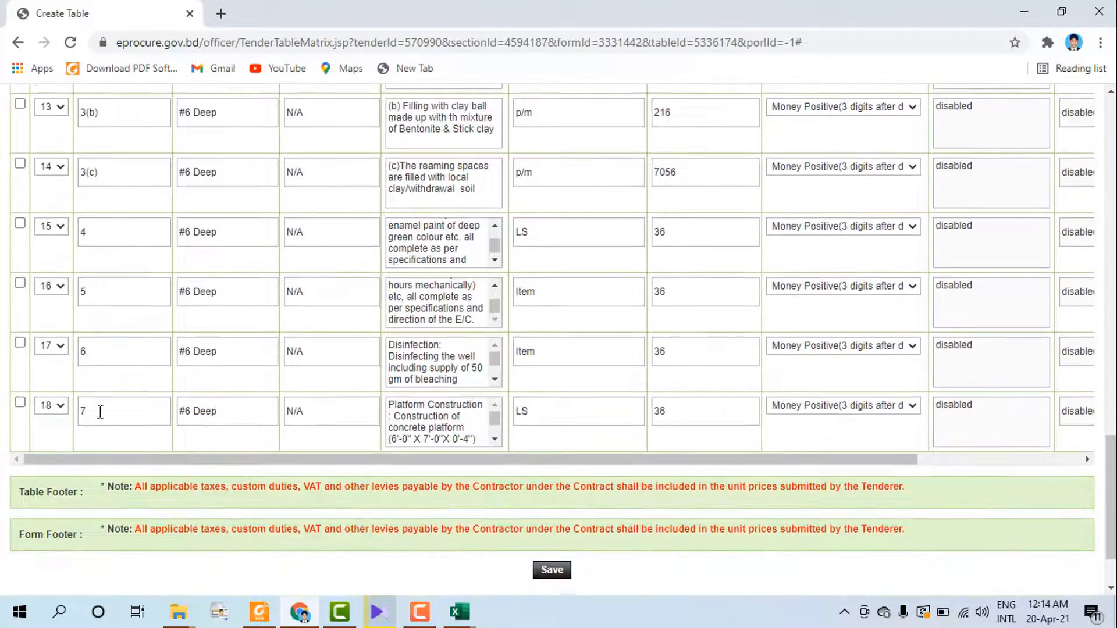
scroll(492, 344, up, 4)
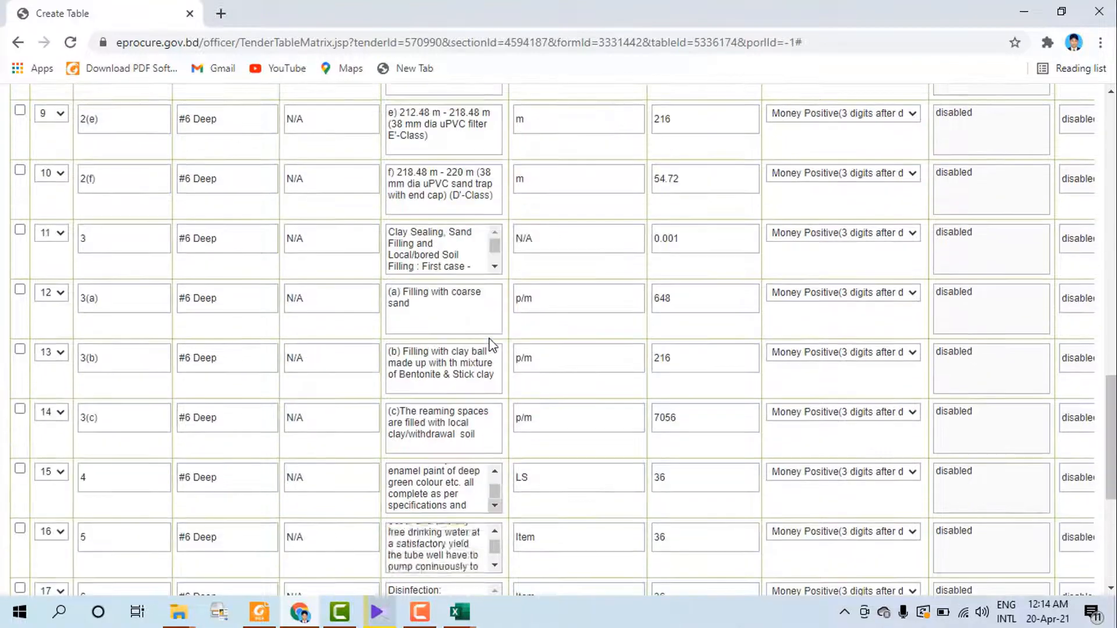
scroll(532, 231, up, 3)
scroll(532, 252, down, 8)
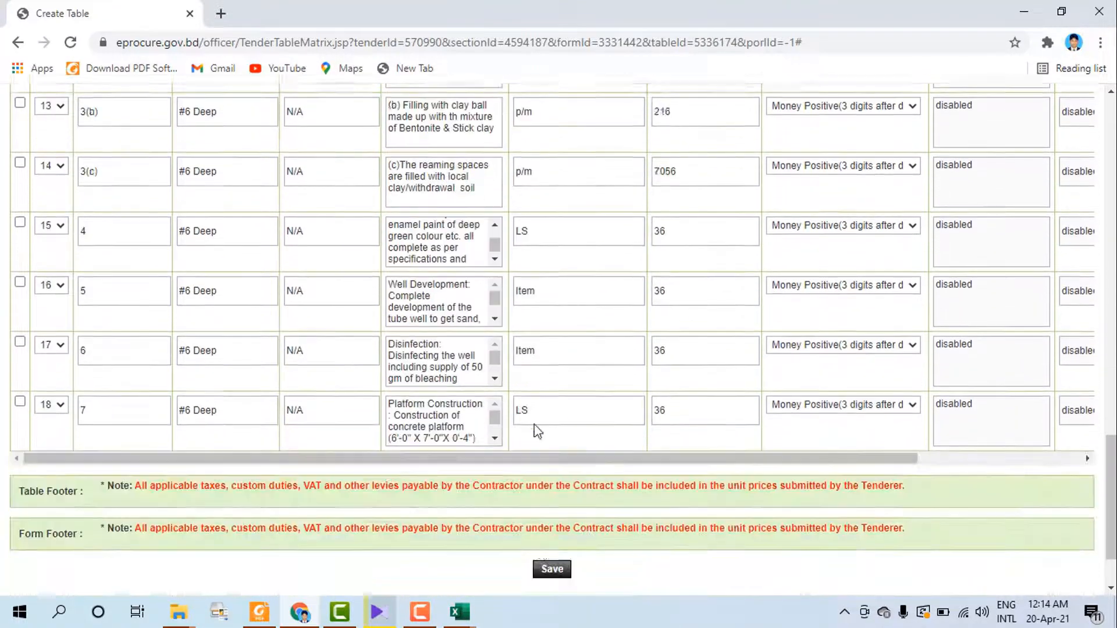
click(545, 482)
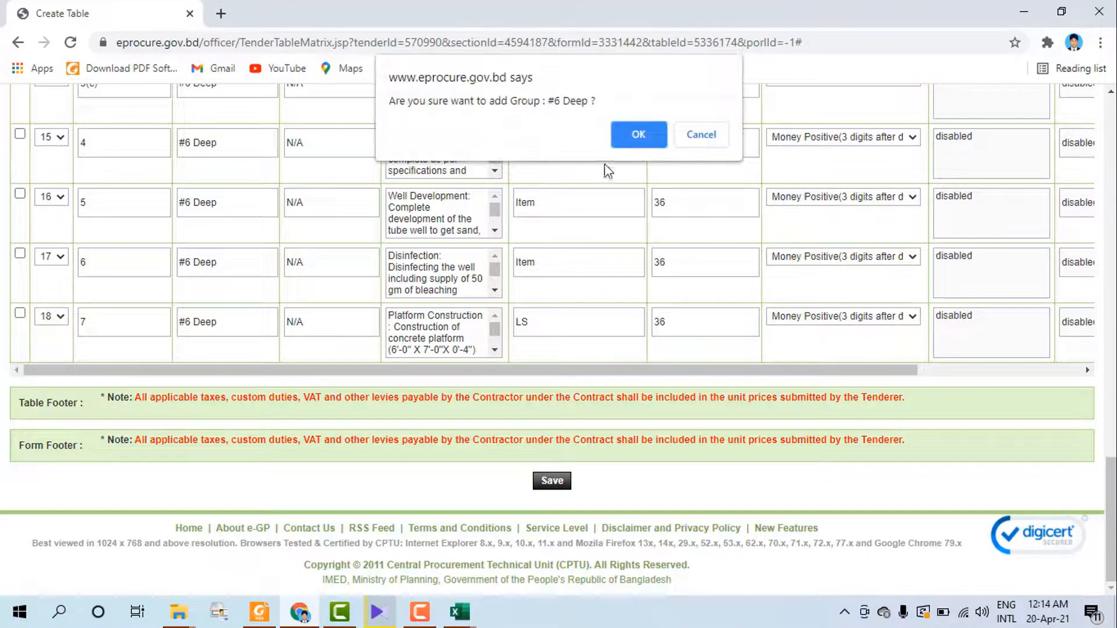
click(637, 144)
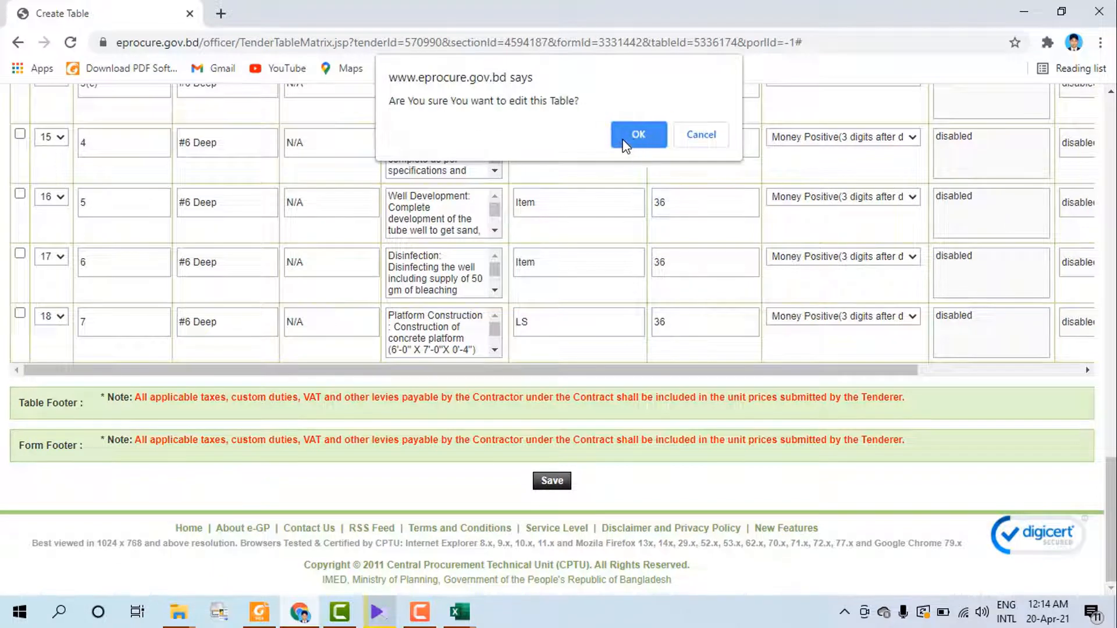
click(639, 136)
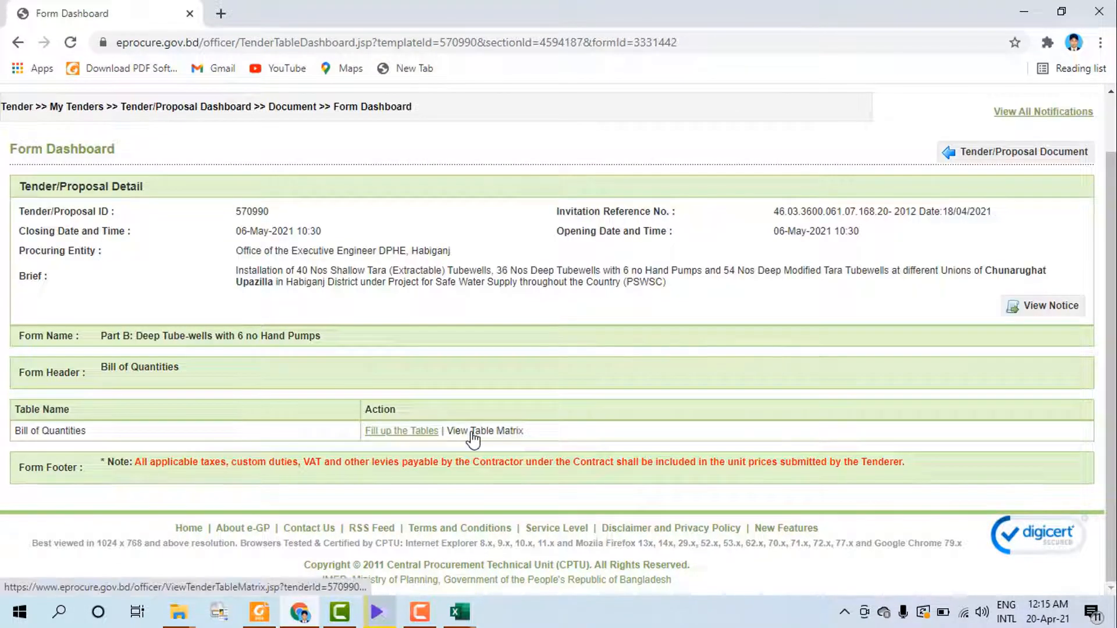
- View the saved Part B table matrix and check its form name and items 1 to 7
click(473, 436)
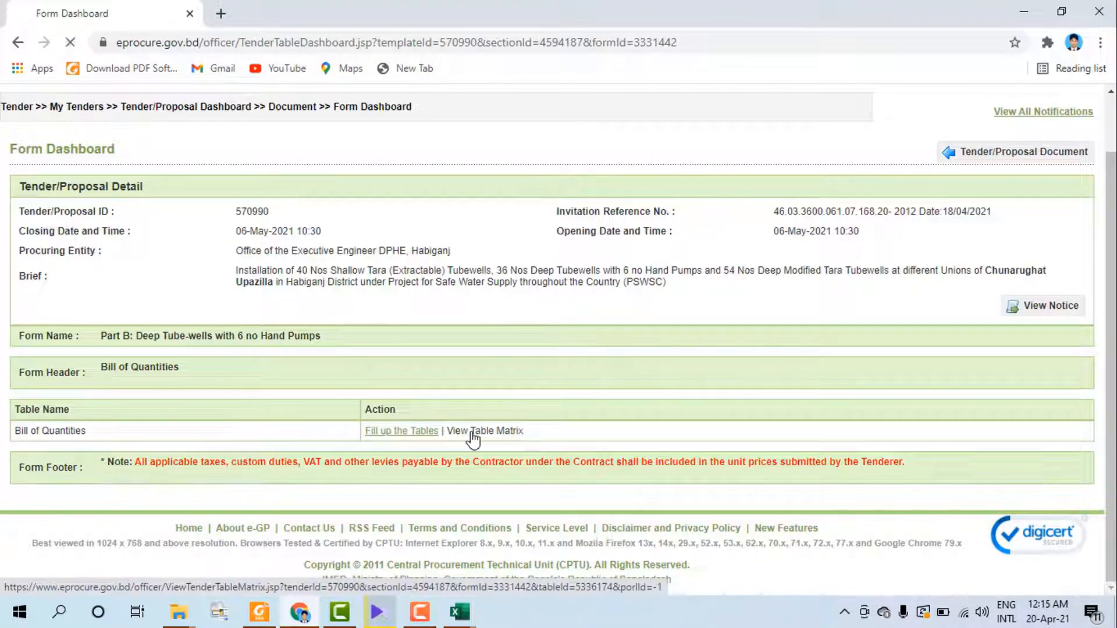
scroll(469, 438, down, 6)
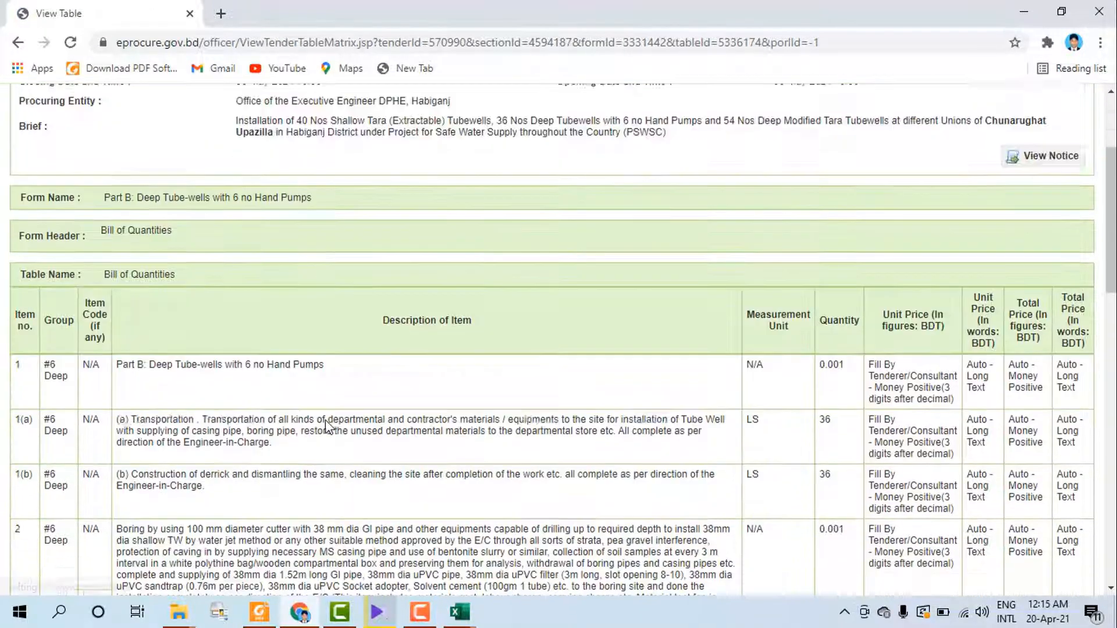
scroll(87, 180, up, 3)
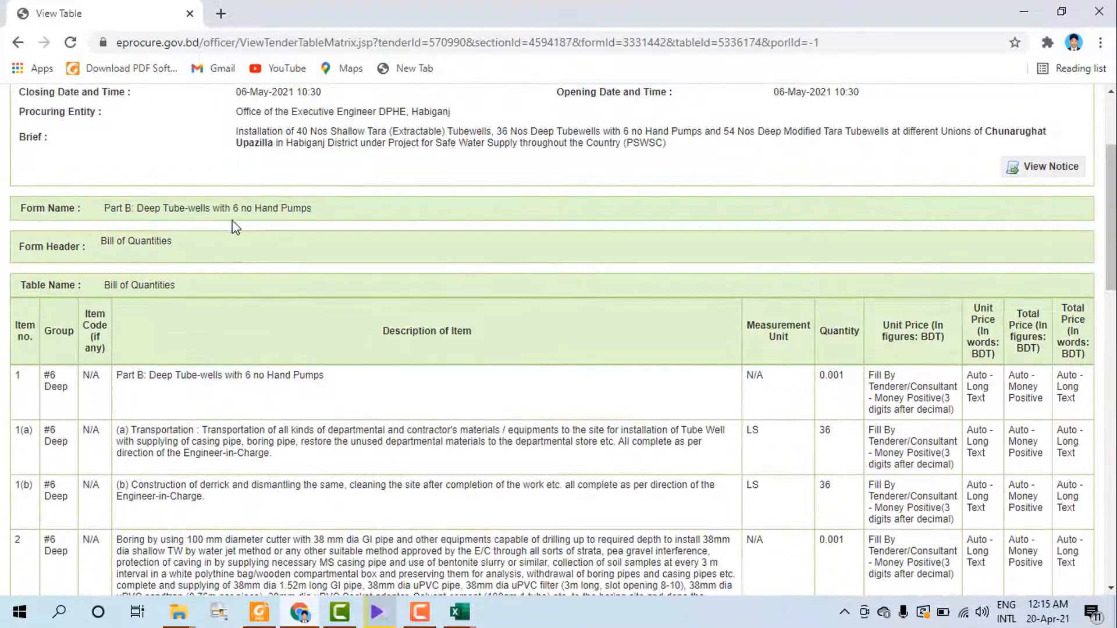
scroll(570, 384, down, 10)
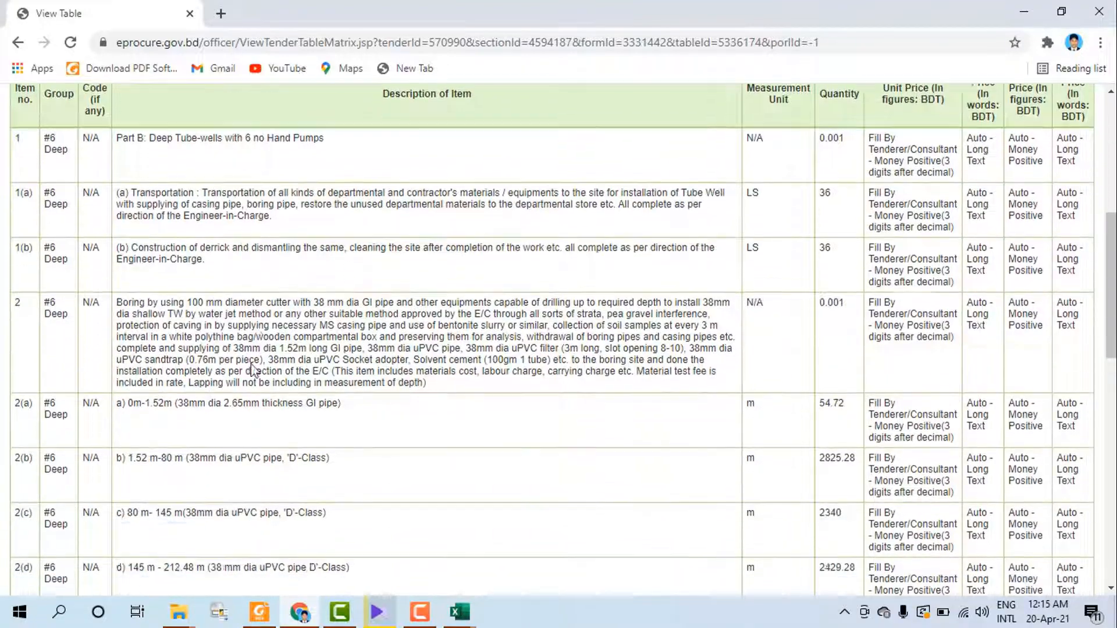
scroll(489, 441, down, 7)
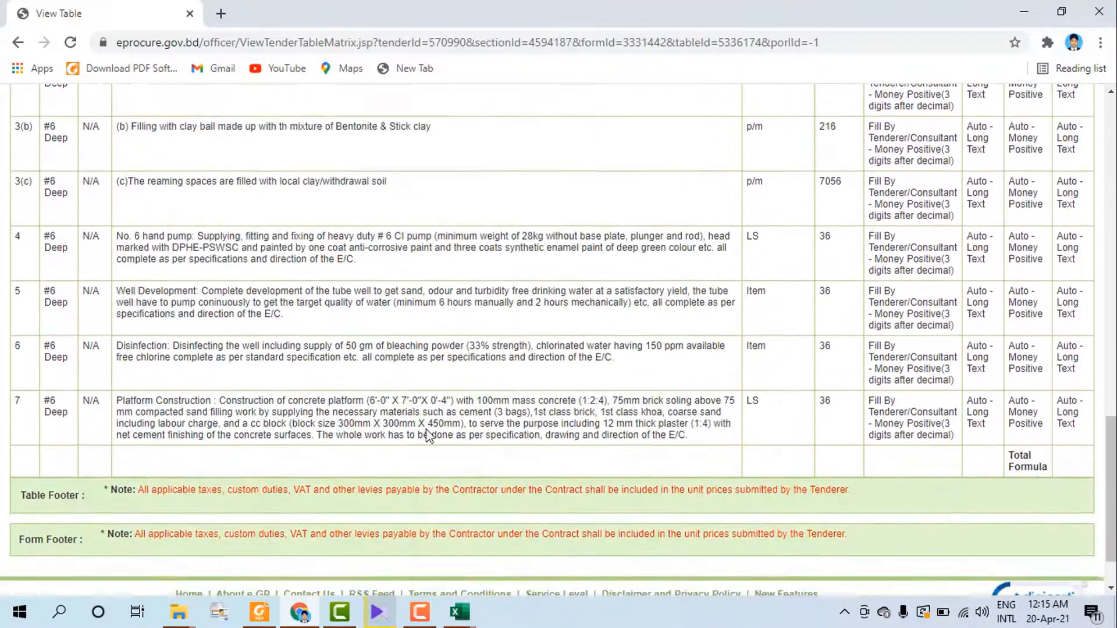
scroll(398, 368, up, 14)
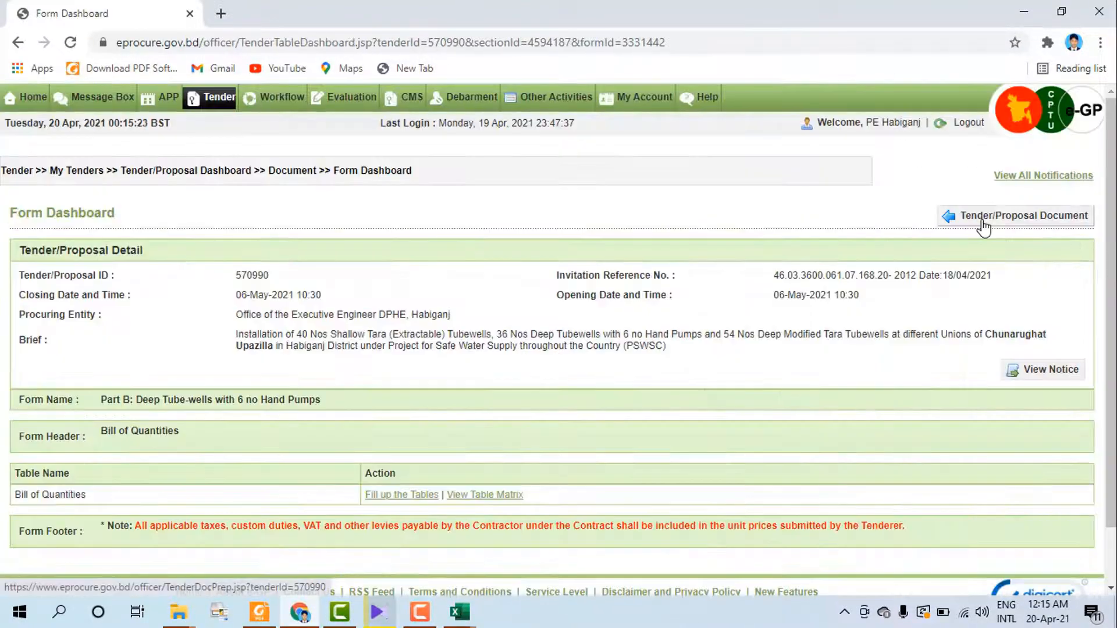
- Return to the tender document and open the Fixed Rate items table of Bill of Quantities (Fixed rates items) for filling
click(983, 217)
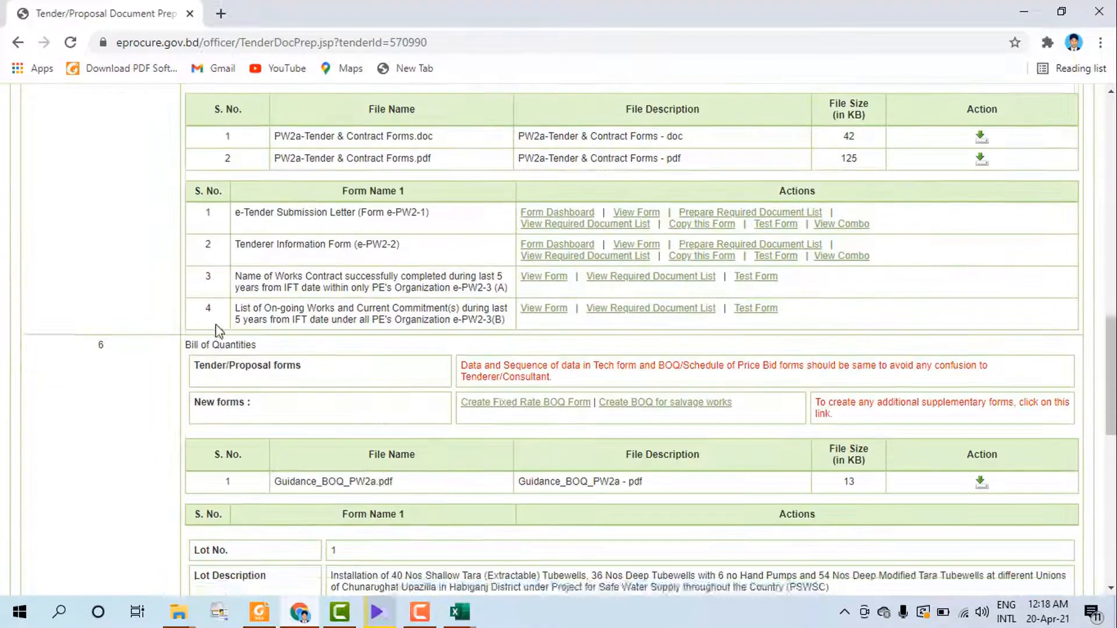
scroll(212, 356, down, 6)
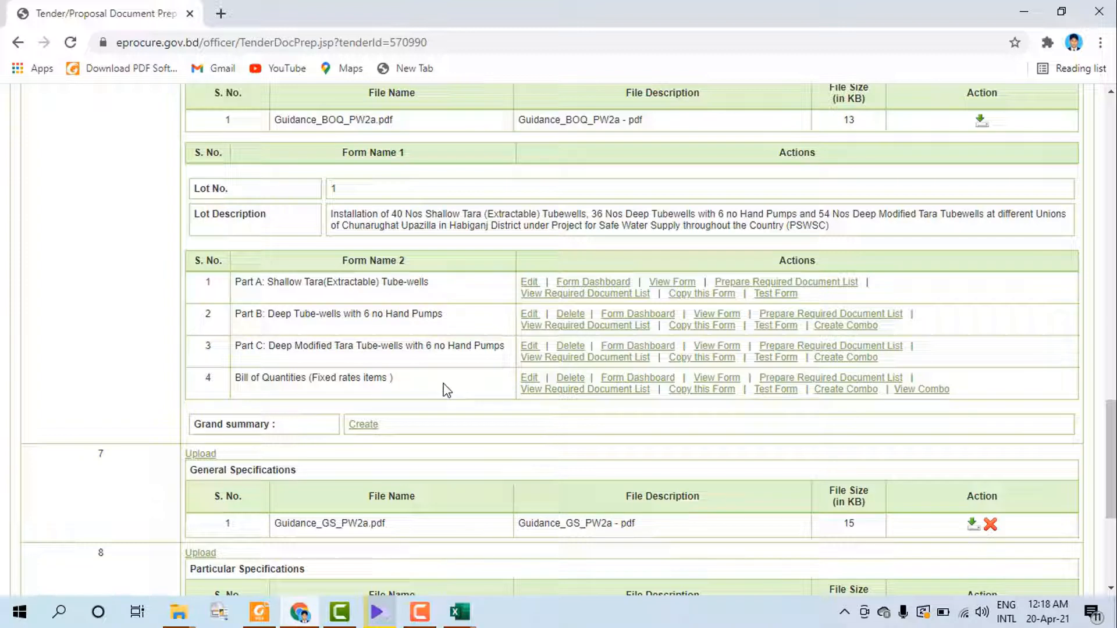
click(621, 379)
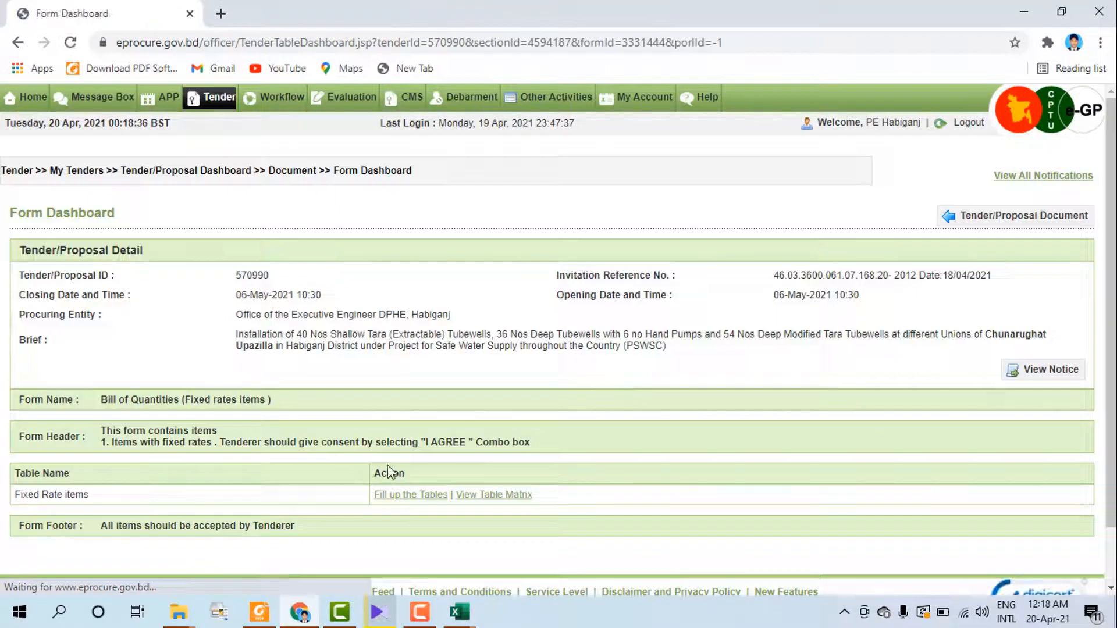
click(421, 498)
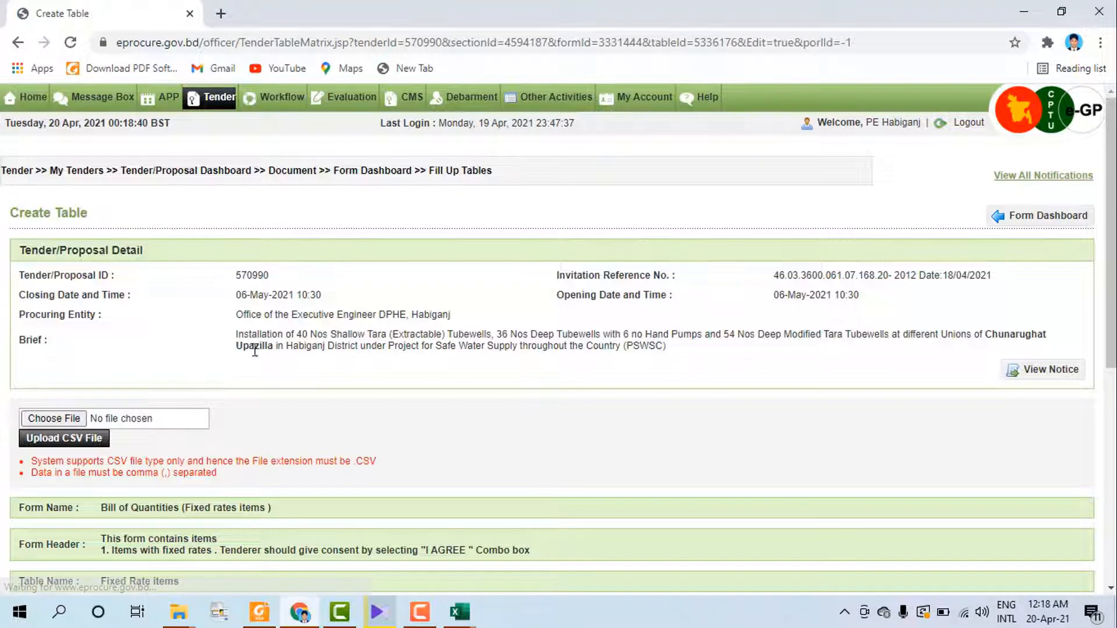
- Upload the CSV For Fixed item file to the Fixed Rate items table, accepting the import of its rows and columns
scroll(254, 351, down, 2)
click(78, 336)
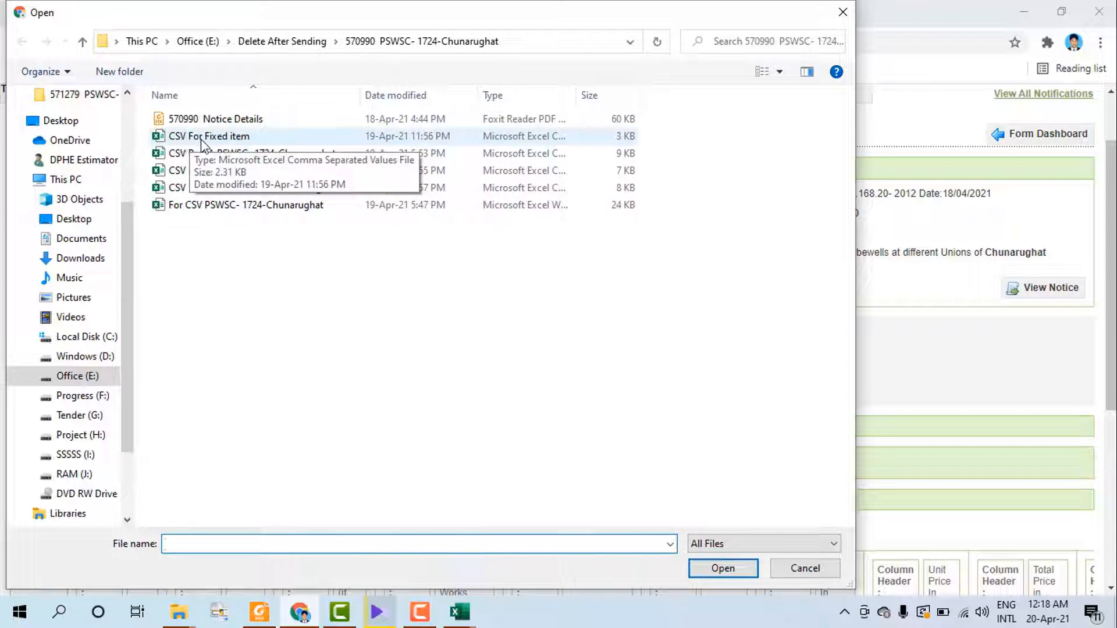
click(241, 143)
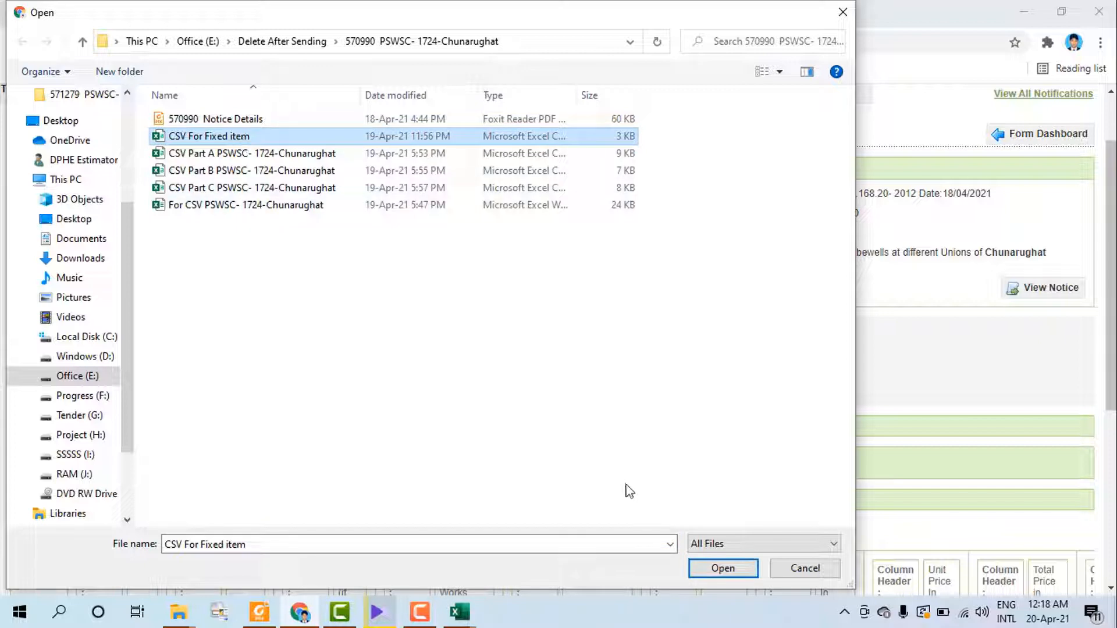
click(735, 573)
scroll(414, 371, down, 3)
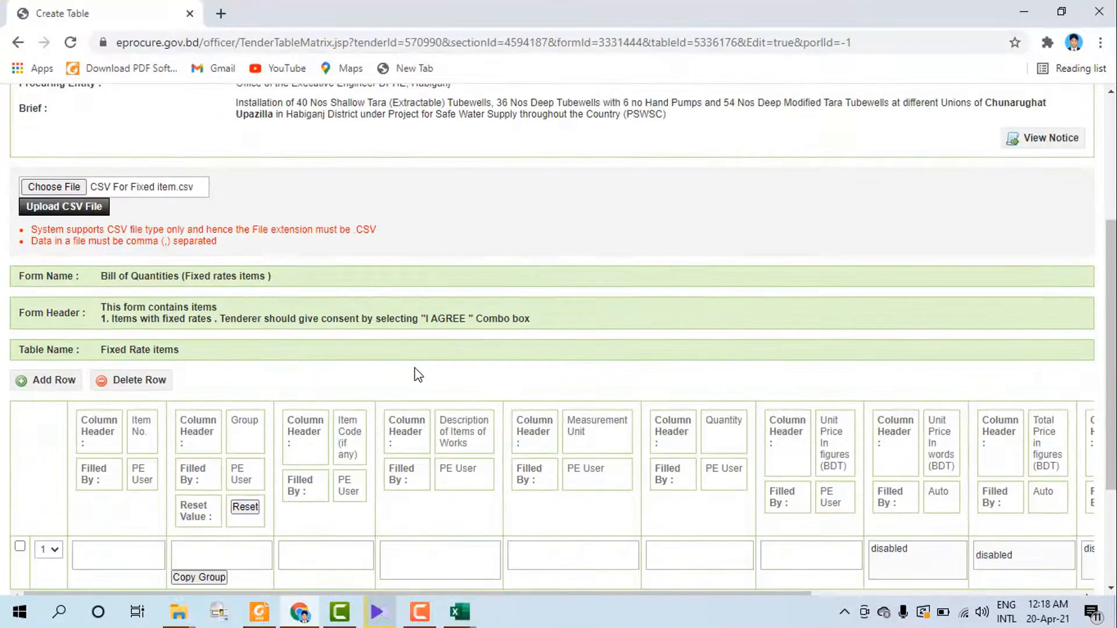
click(61, 197)
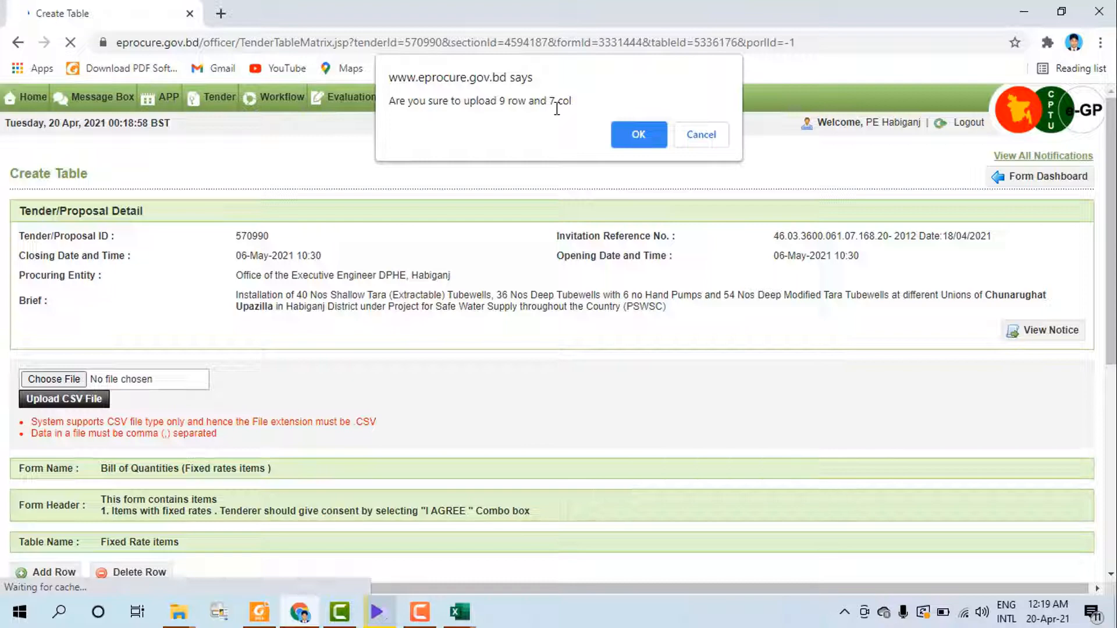
click(635, 136)
- Look through the uploaded fixed-rate rows, checking item numbers, groups, descriptions, units, quantities and unit prices
scroll(372, 373, down, 6)
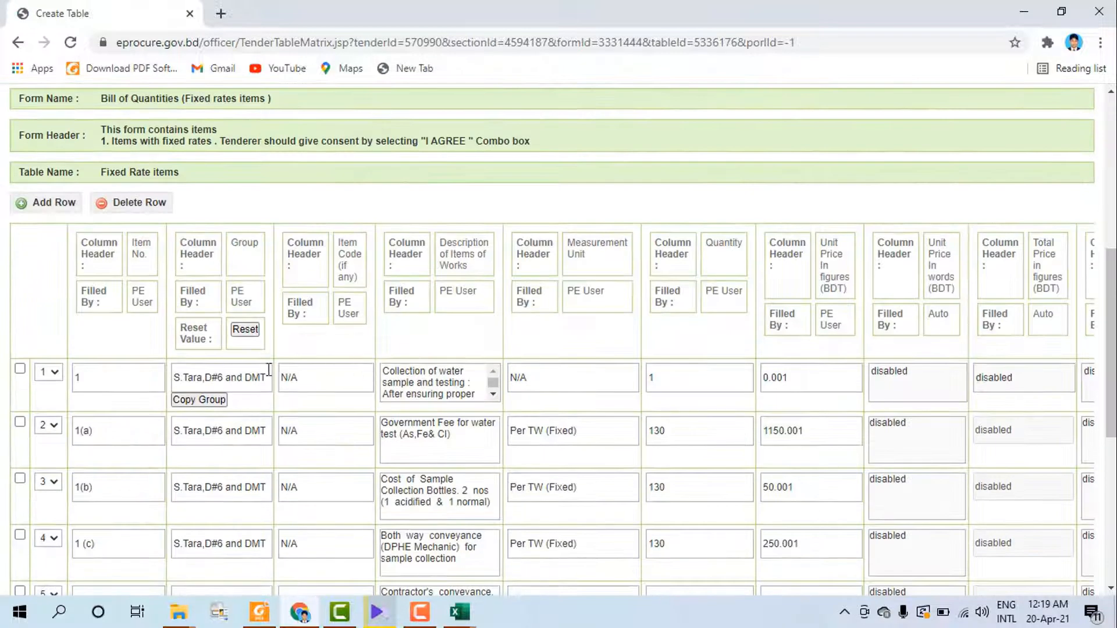
scroll(98, 315, down, 3)
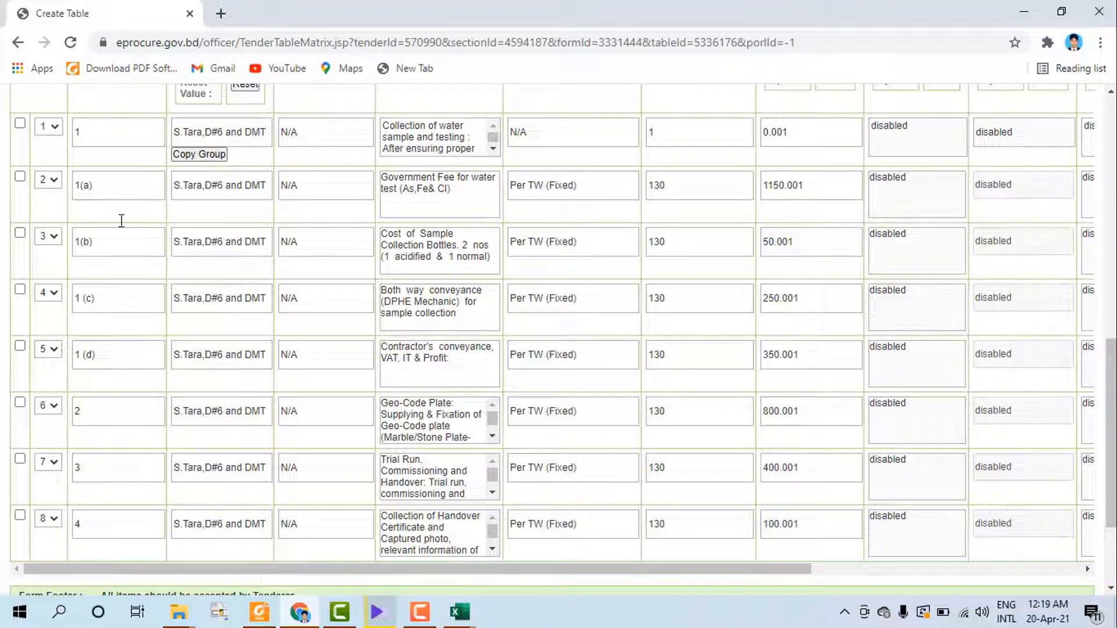
scroll(463, 389, down, 2)
scroll(457, 349, up, 4)
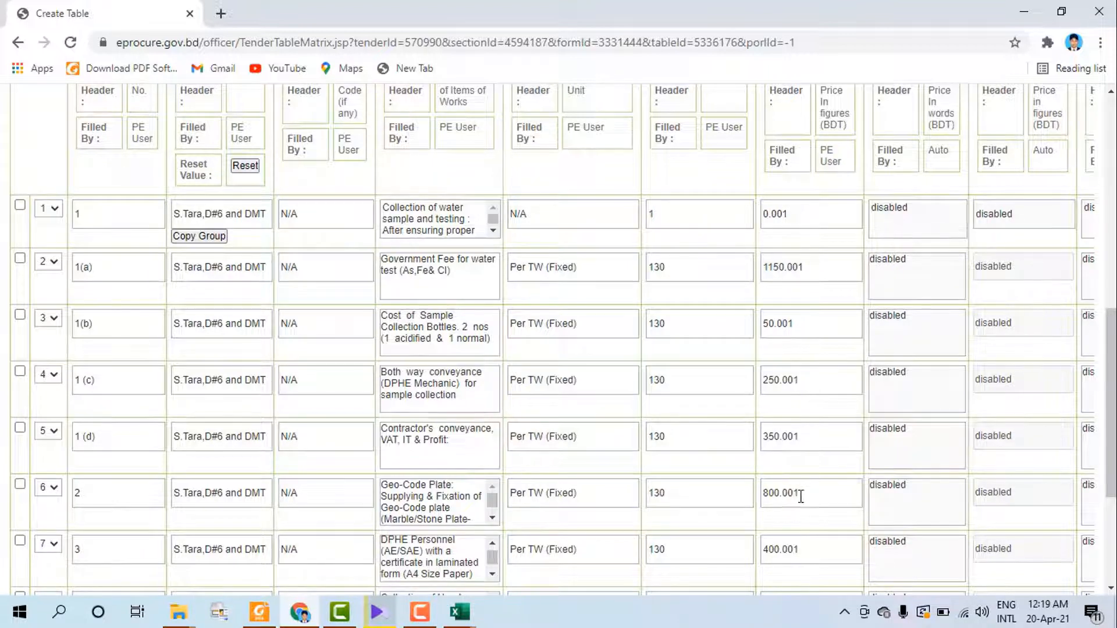
scroll(803, 500, down, 3)
scroll(785, 427, up, 3)
scroll(265, 337, up, 2)
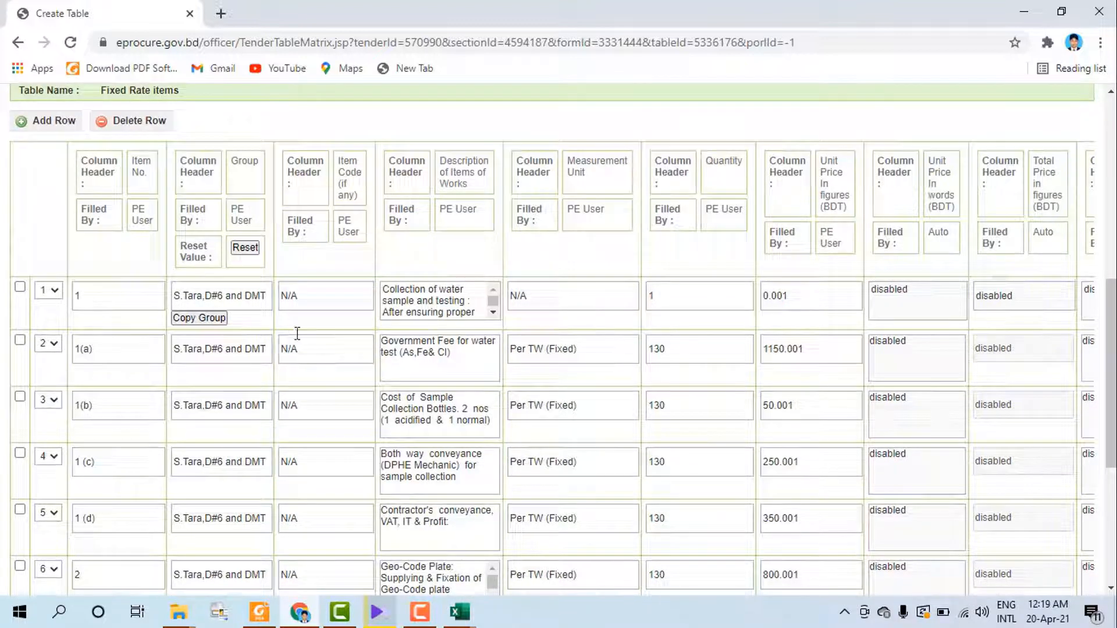
scroll(728, 294, down, 2)
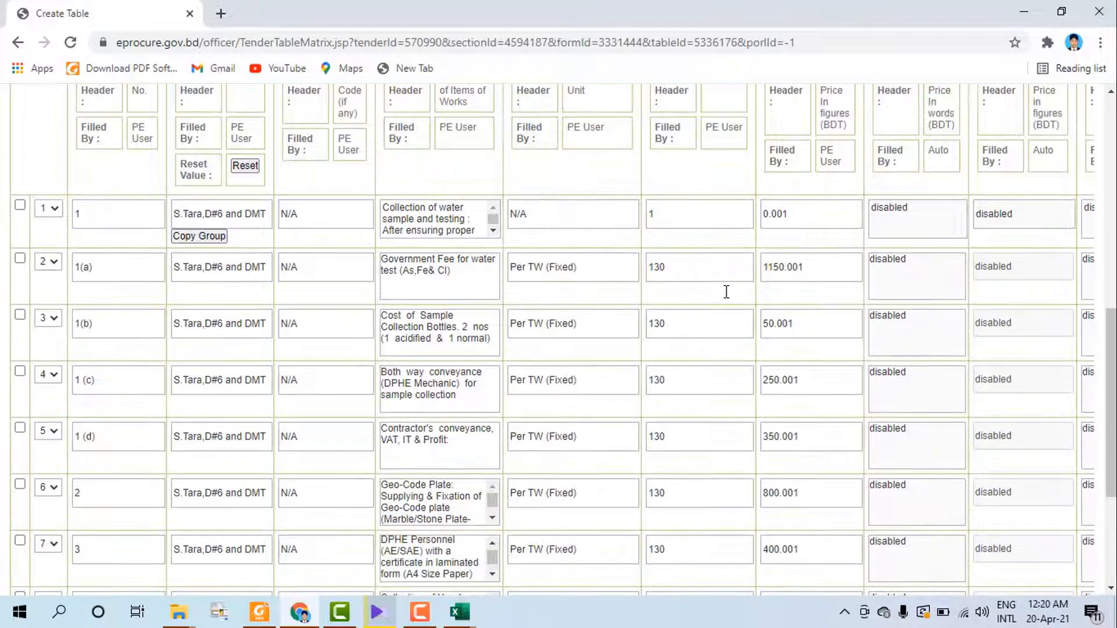
- Re-enter 130 as the quantity of item 1(a), Government Fee for water test
scroll(677, 212, up, 2)
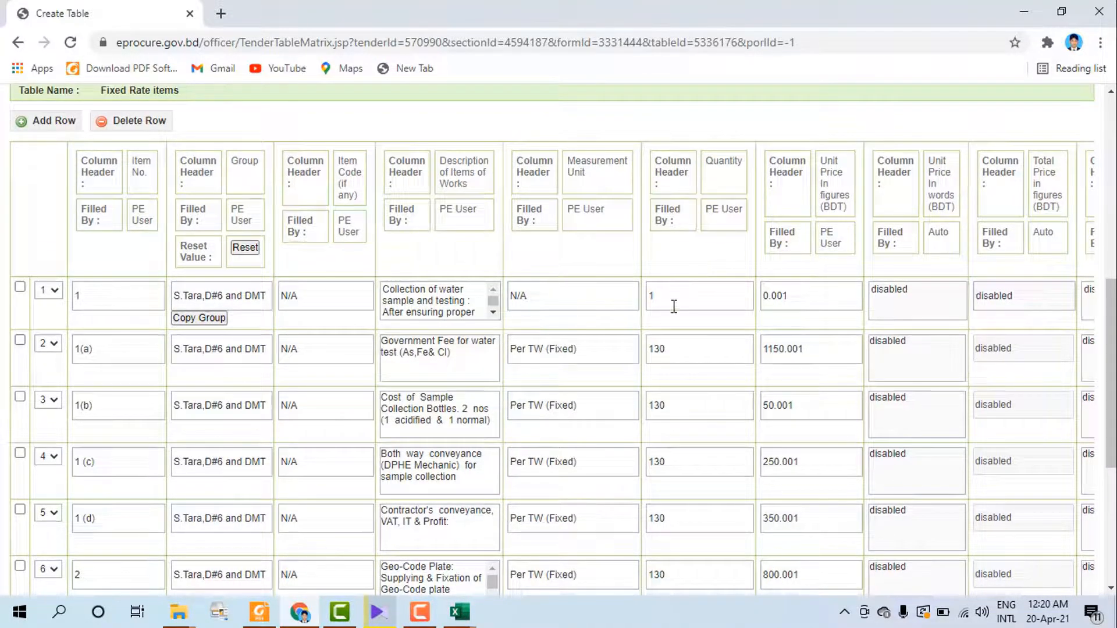
scroll(672, 300, down, 4)
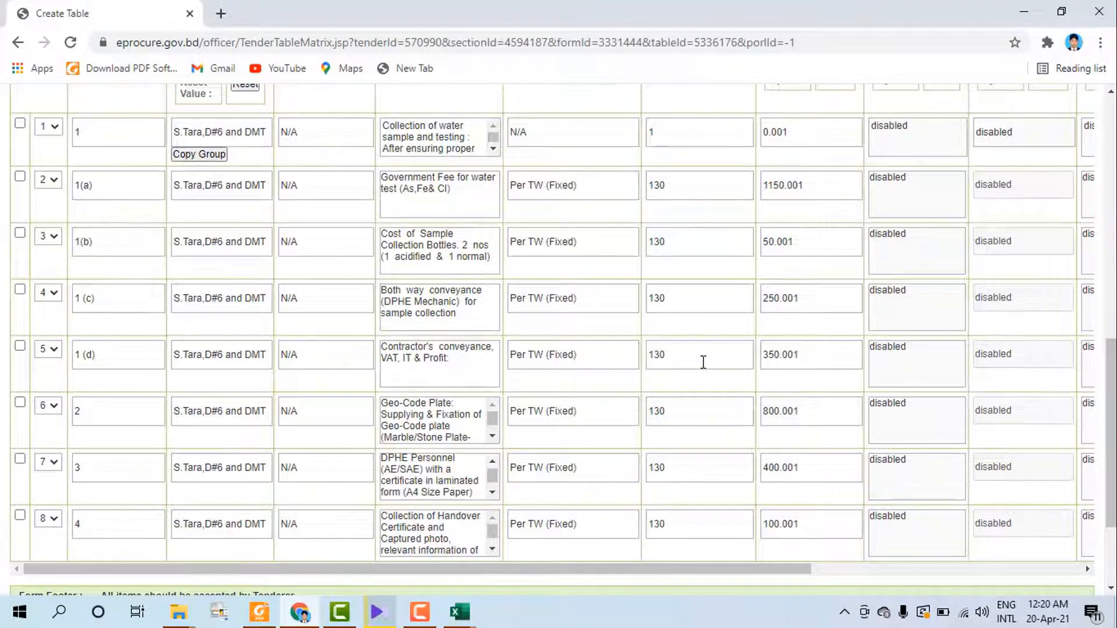
scroll(695, 372, down, 2)
scroll(687, 349, up, 2)
click(709, 263)
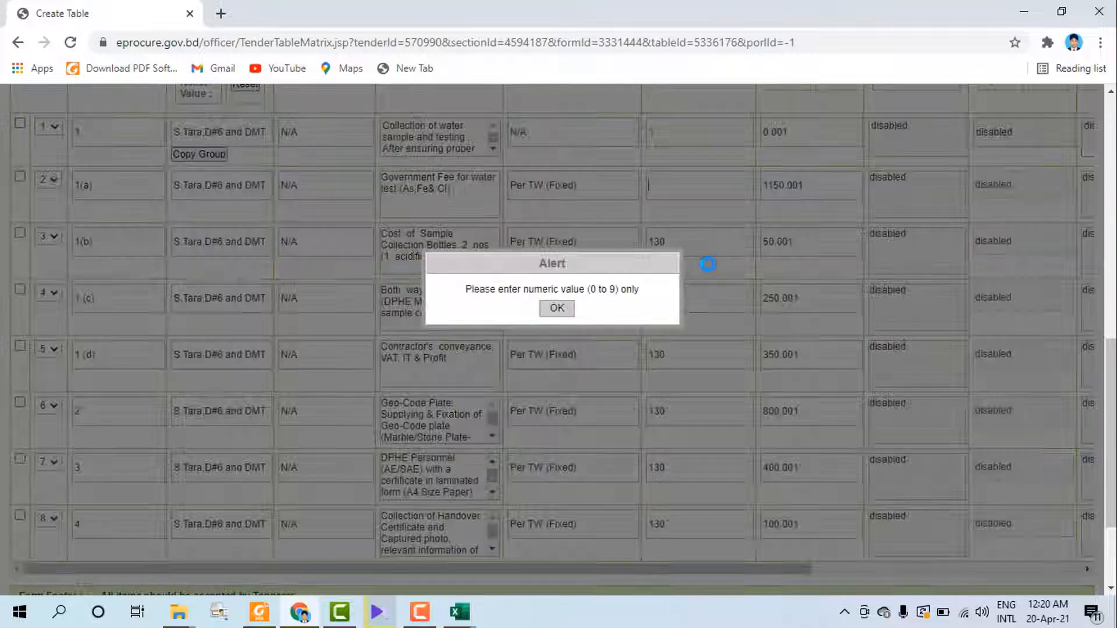
click(557, 310)
click(681, 187)
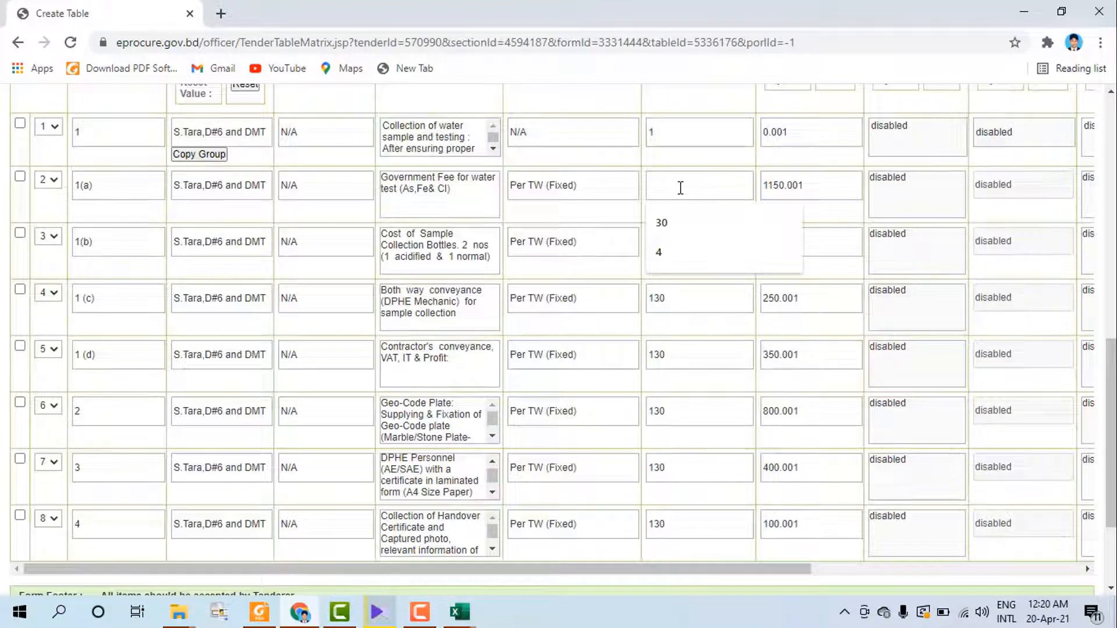
text(130)
- Review the unit prices in figures (BDT) for all the fixed-rate items and their column header
scroll(767, 298, up, 1)
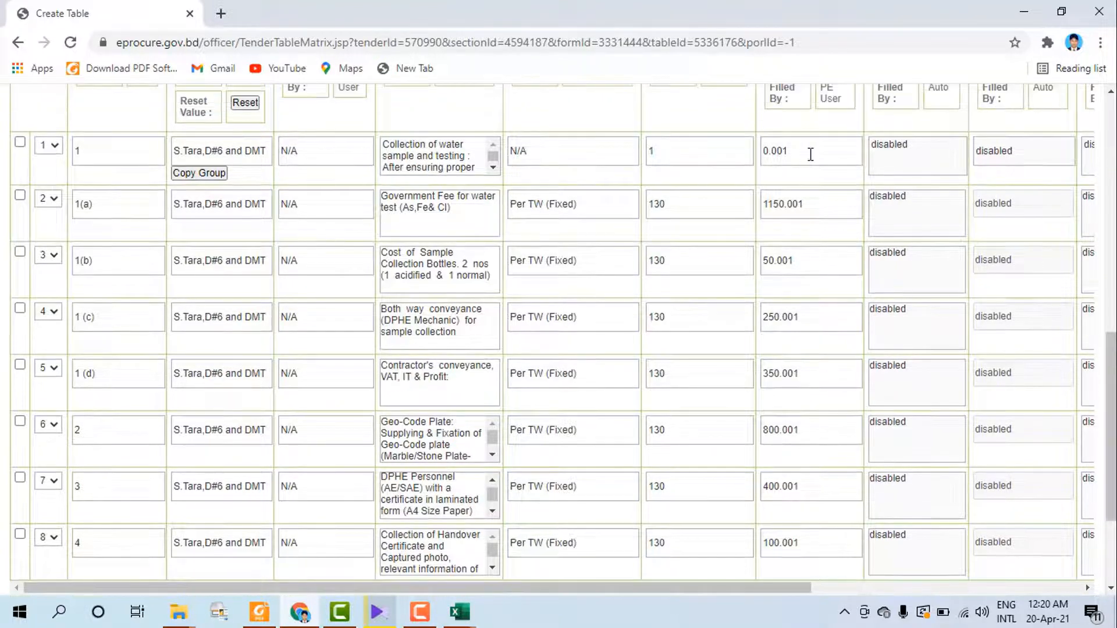
scroll(811, 158, up, 3)
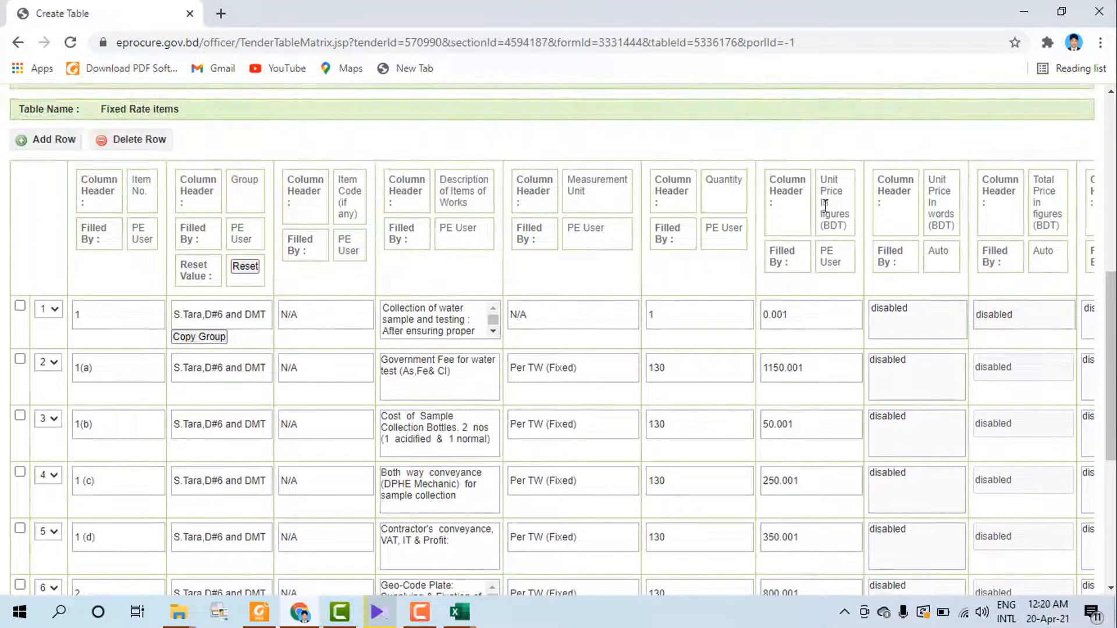
scroll(838, 212, down, 3)
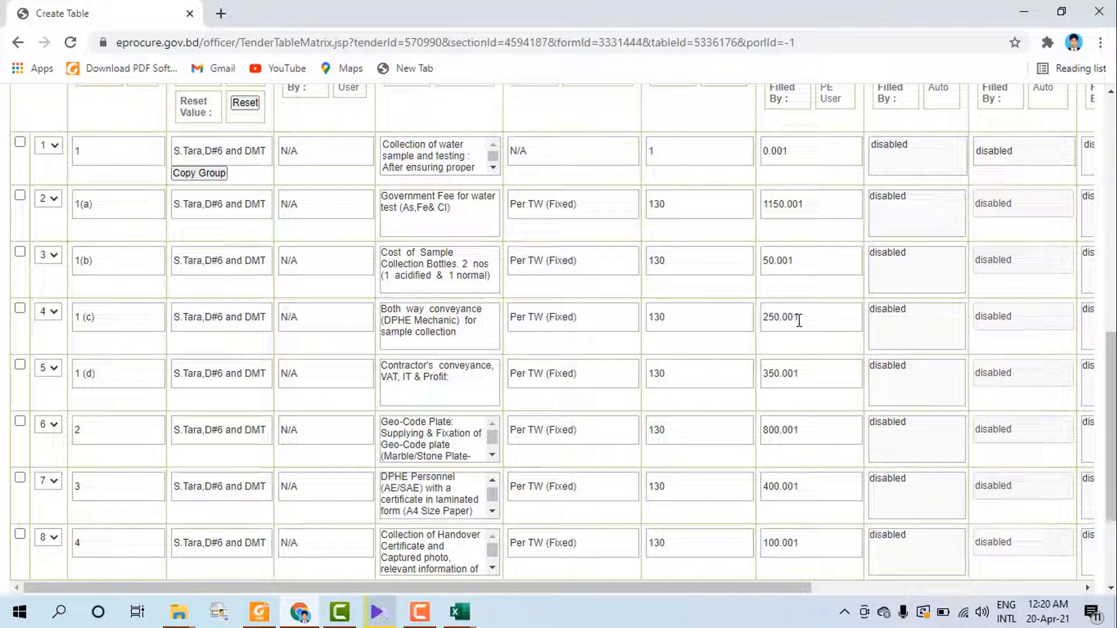
scroll(803, 407, down, 3)
scroll(803, 424, up, 1)
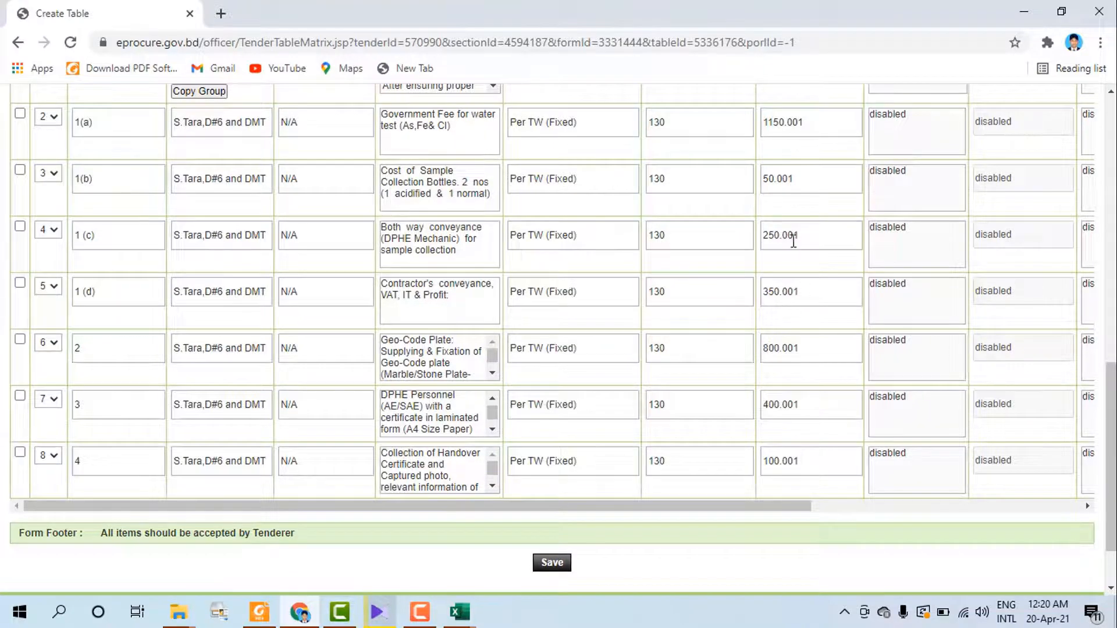
scroll(797, 241, up, 4)
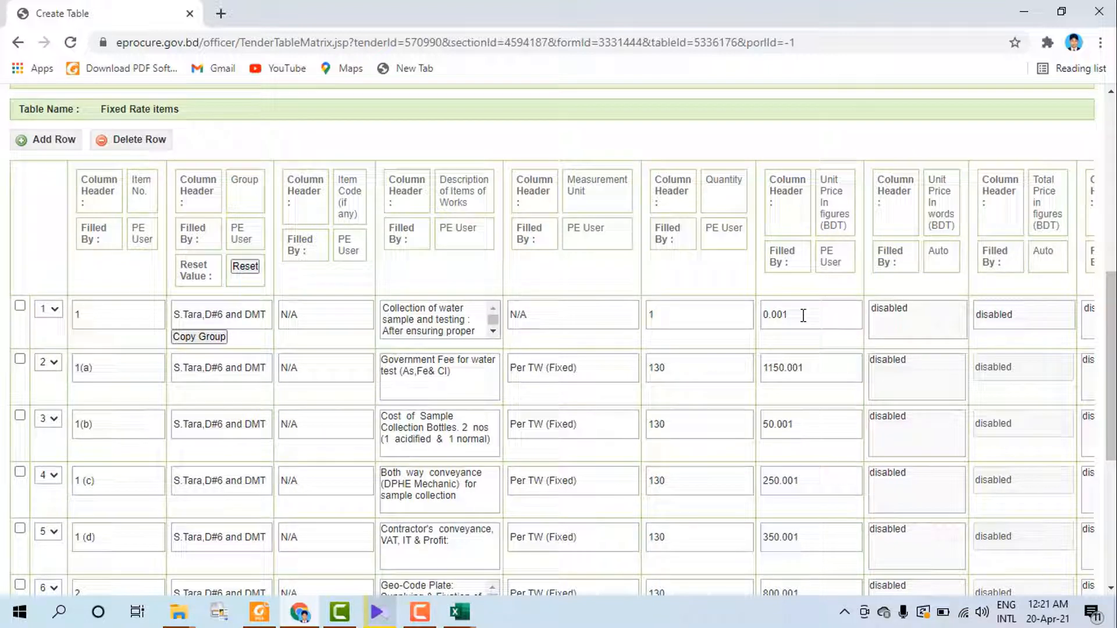
scroll(798, 310, down, 1)
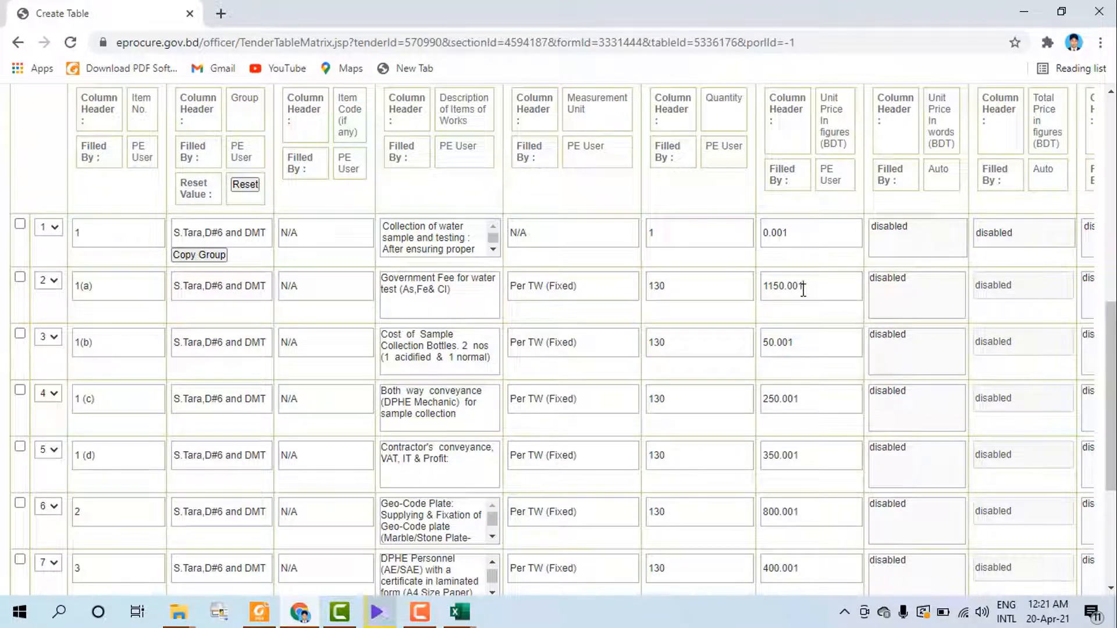
- Try unit prices of 50 and 50.20 for item 1(b), Cost of Sample Collection Bottles
drag(803, 287, 798, 287)
click(819, 290)
drag(816, 289, 742, 290)
drag(826, 342, 723, 340)
text(50)
click(789, 365)
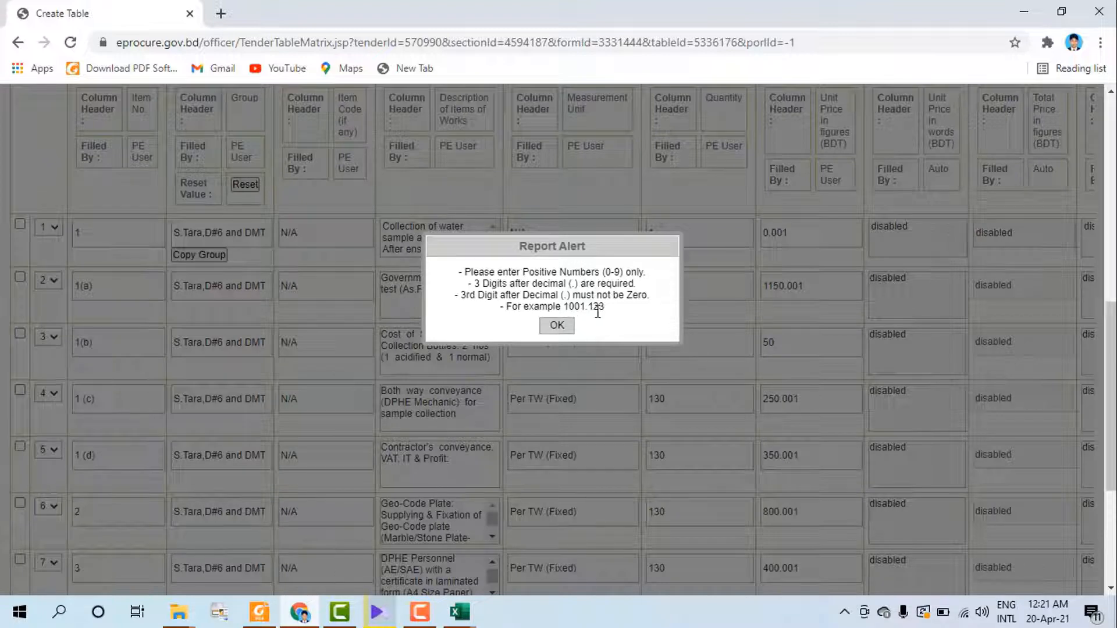
click(569, 325)
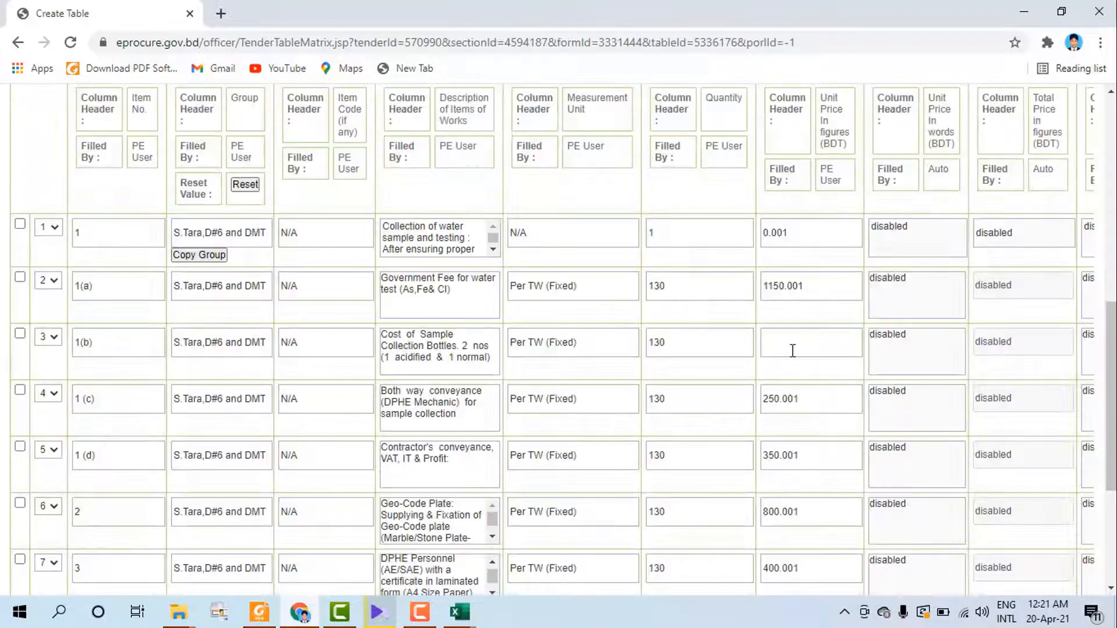
text(0.20)
click(798, 365)
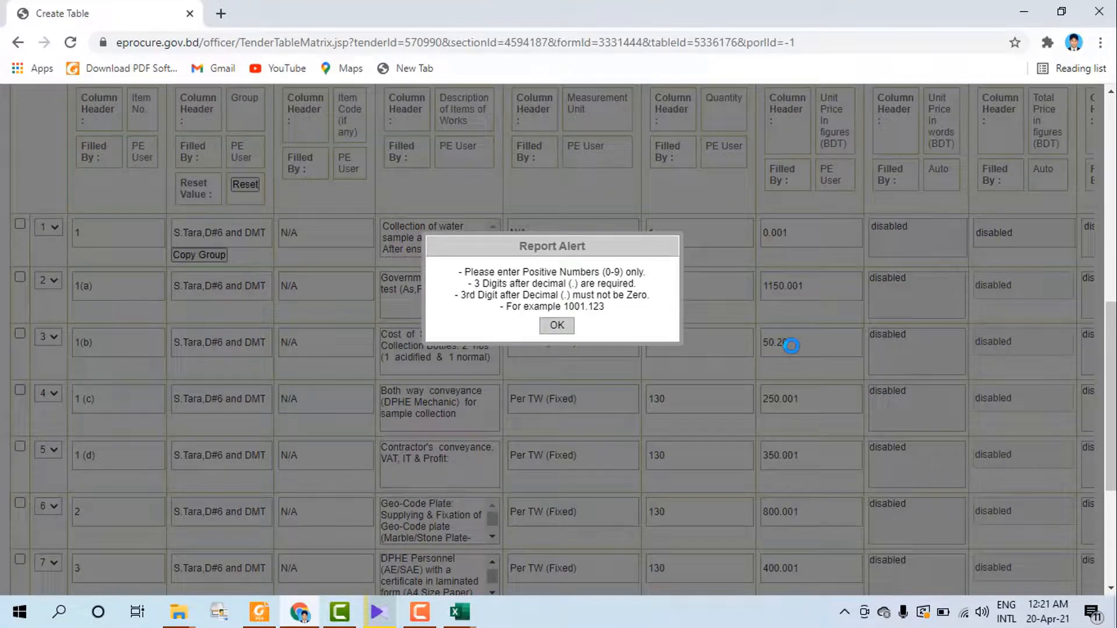
click(558, 326)
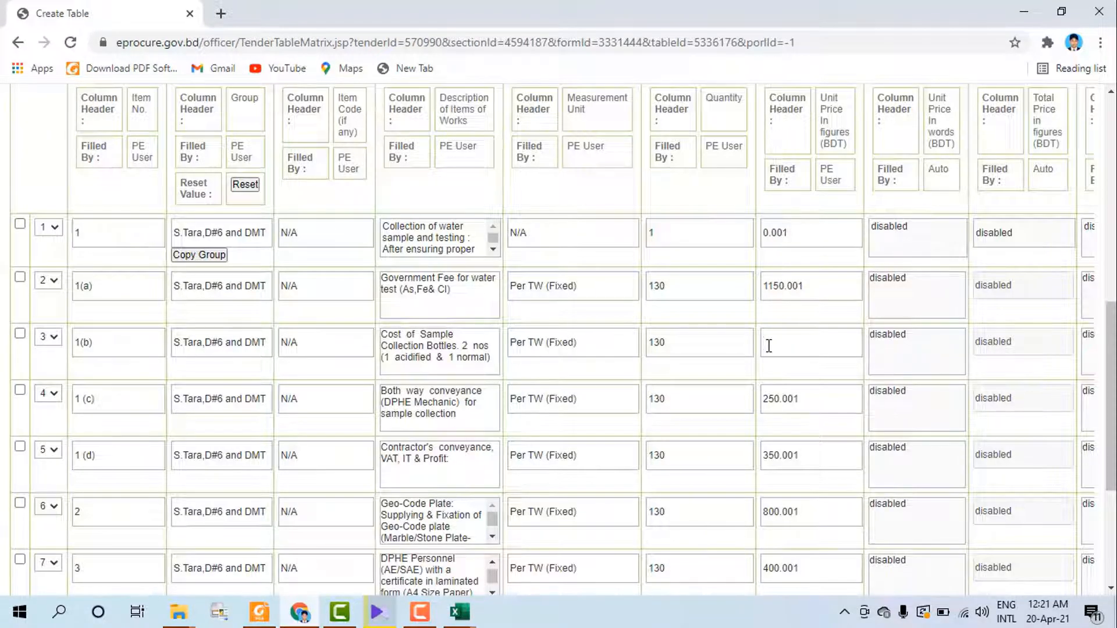
- Set the unit price of item 1(b) to 50.001 and try to save the Fixed Rate items table
text(50.001)
scroll(797, 273, down, 1)
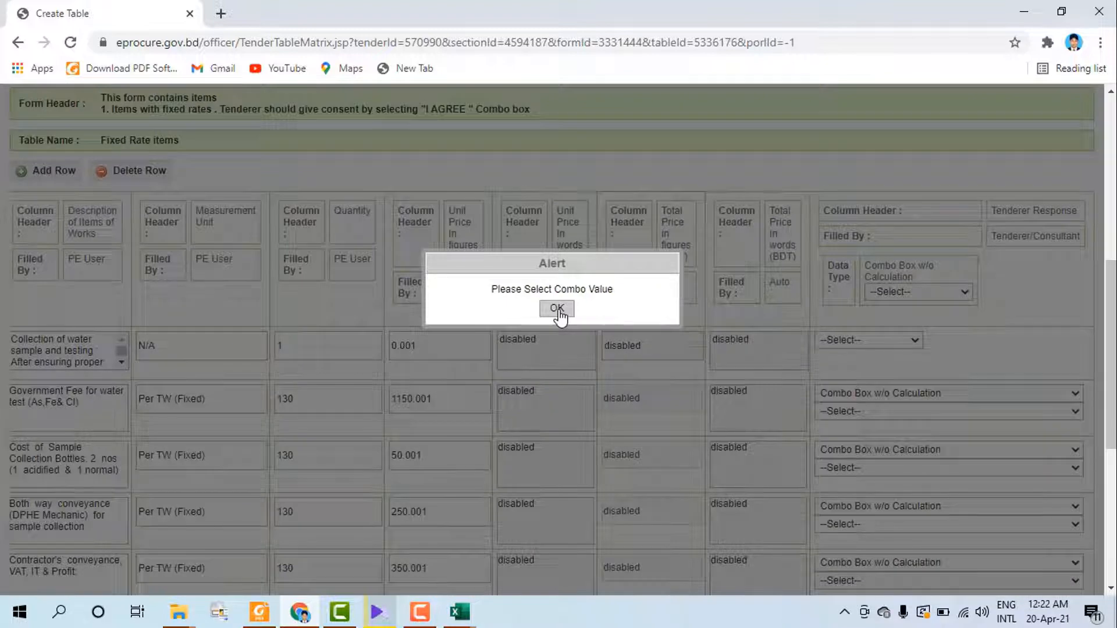
click(557, 309)
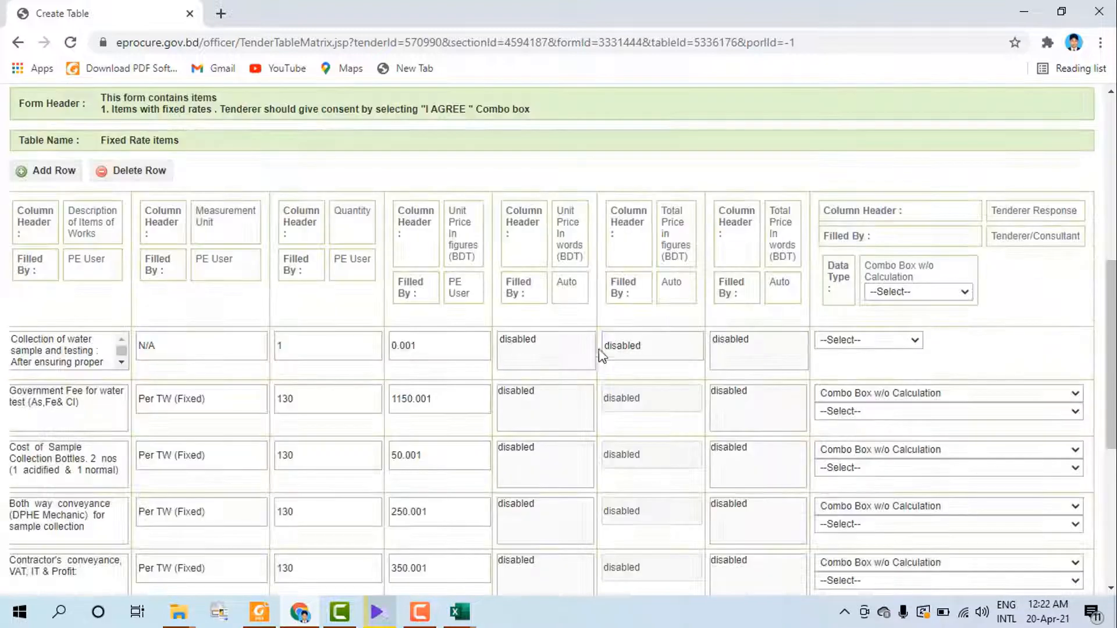
- Assign the Tenderer Response combo to item 1(a) and to the entire Tenderer Response column
scroll(757, 494, down, 4)
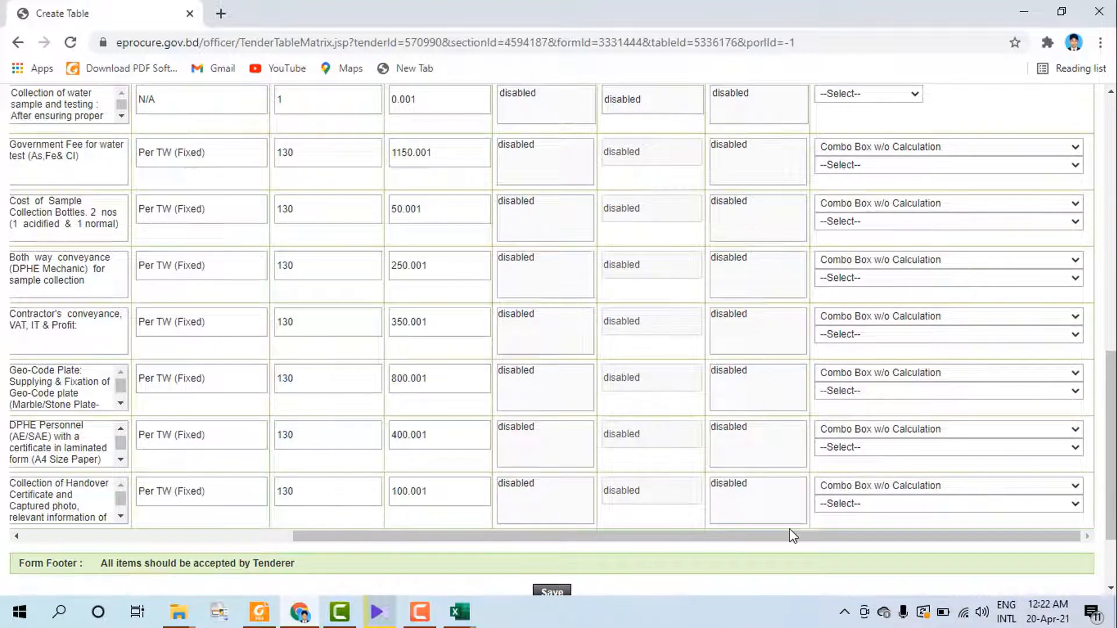
drag(789, 530, 874, 539)
scroll(951, 285, up, 2)
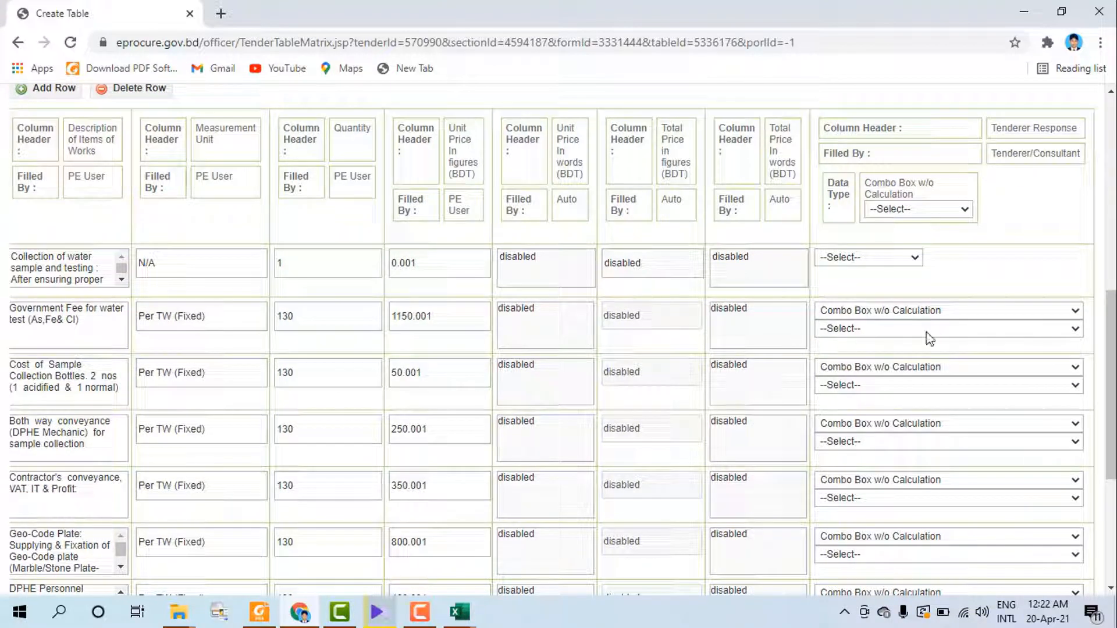
click(1075, 329)
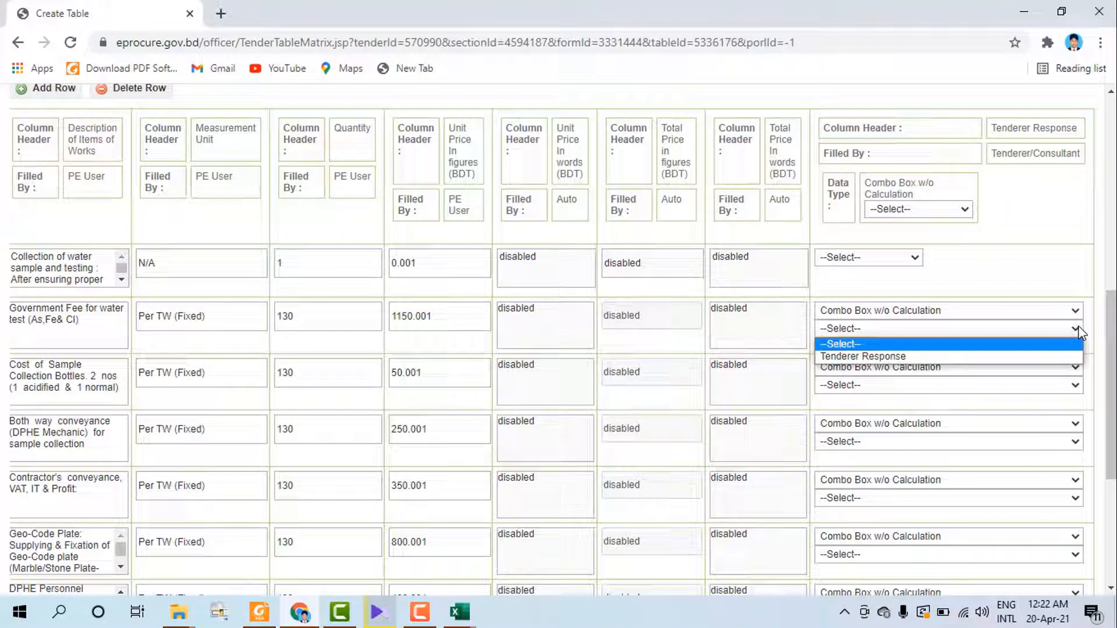
click(948, 358)
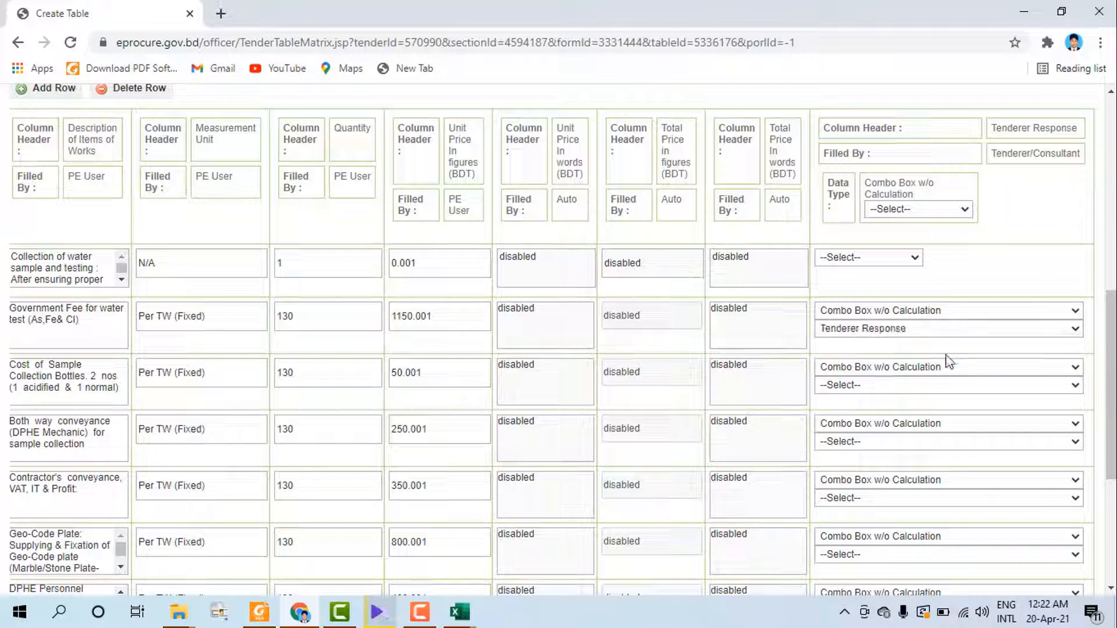
click(963, 207)
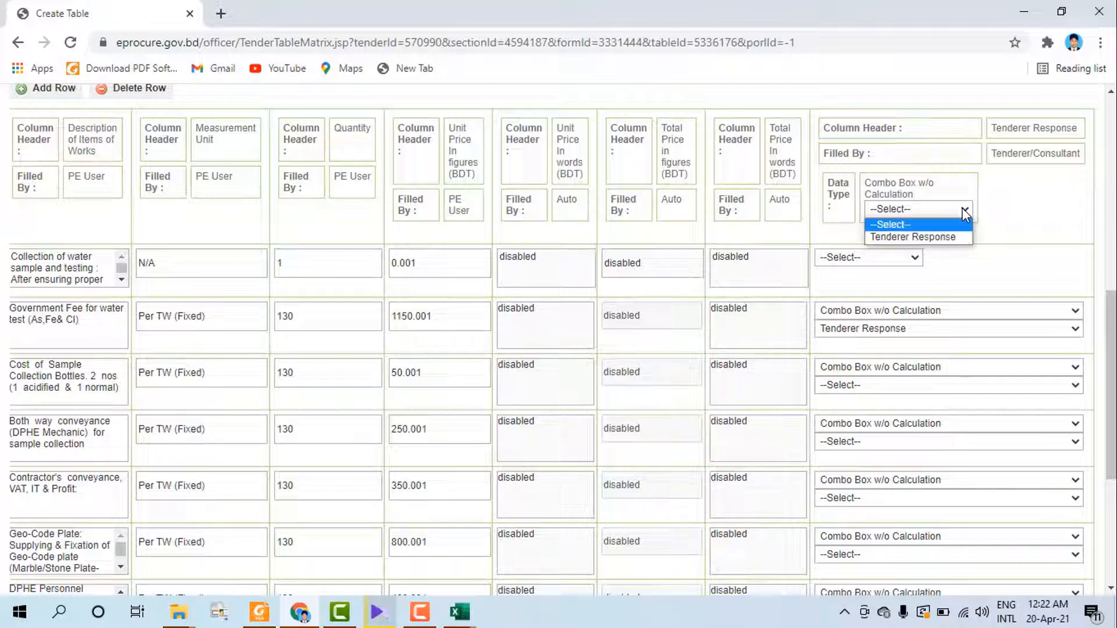
click(939, 238)
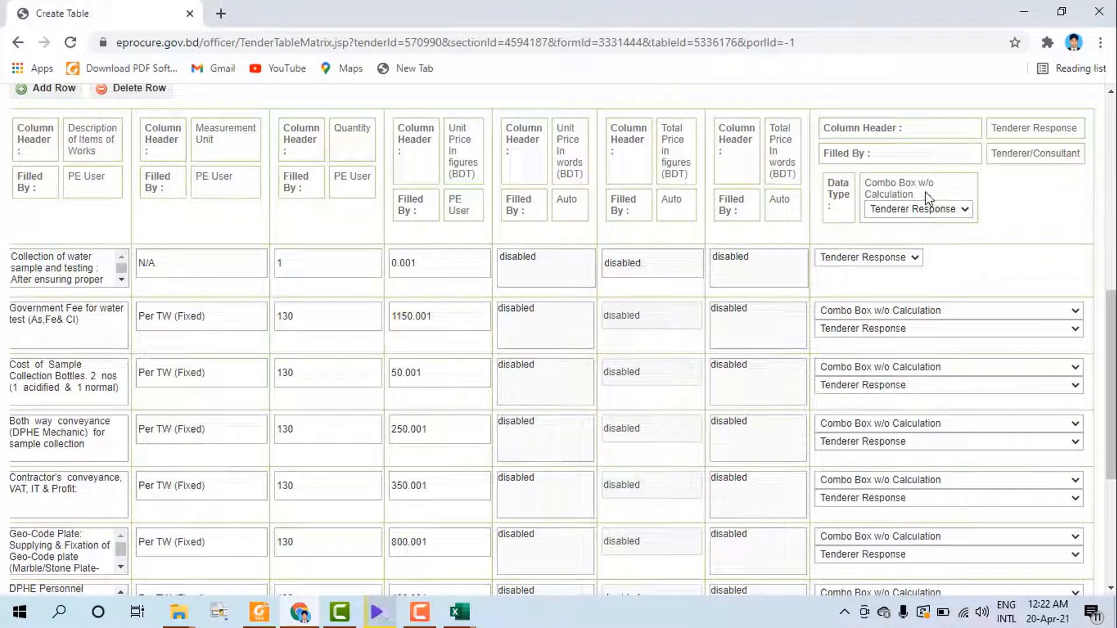
scroll(890, 262, down, 3)
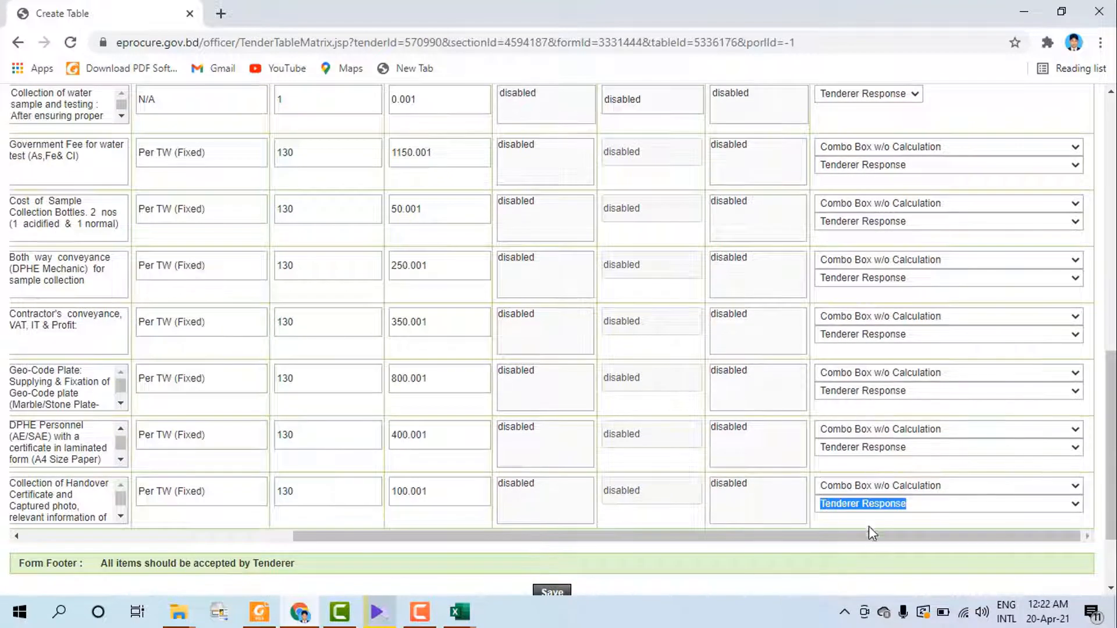
scroll(918, 274, up, 3)
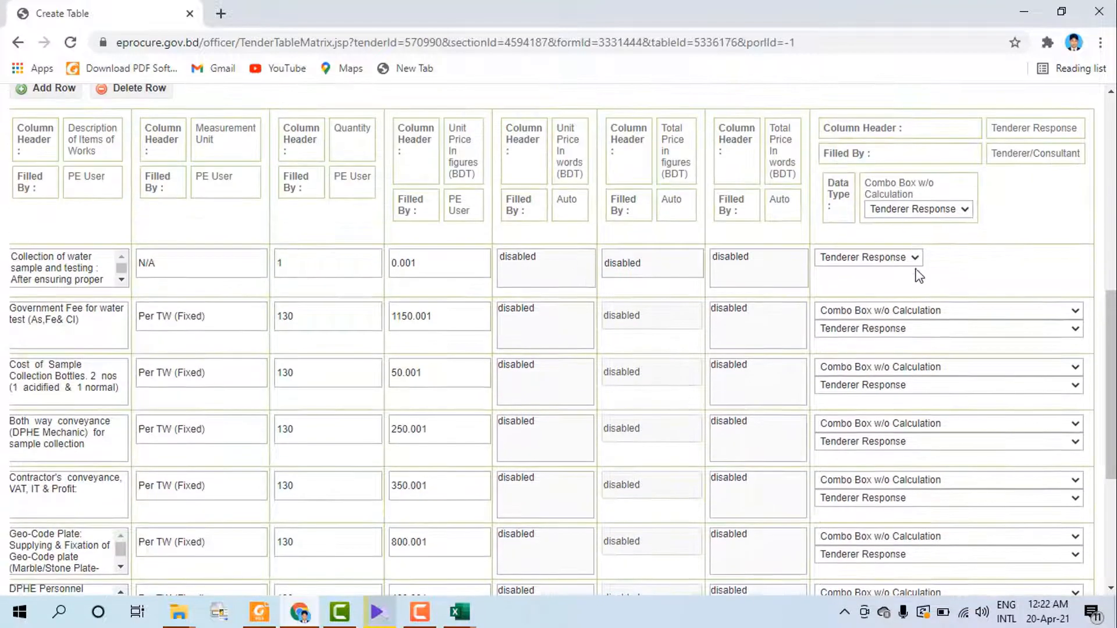
click(966, 213)
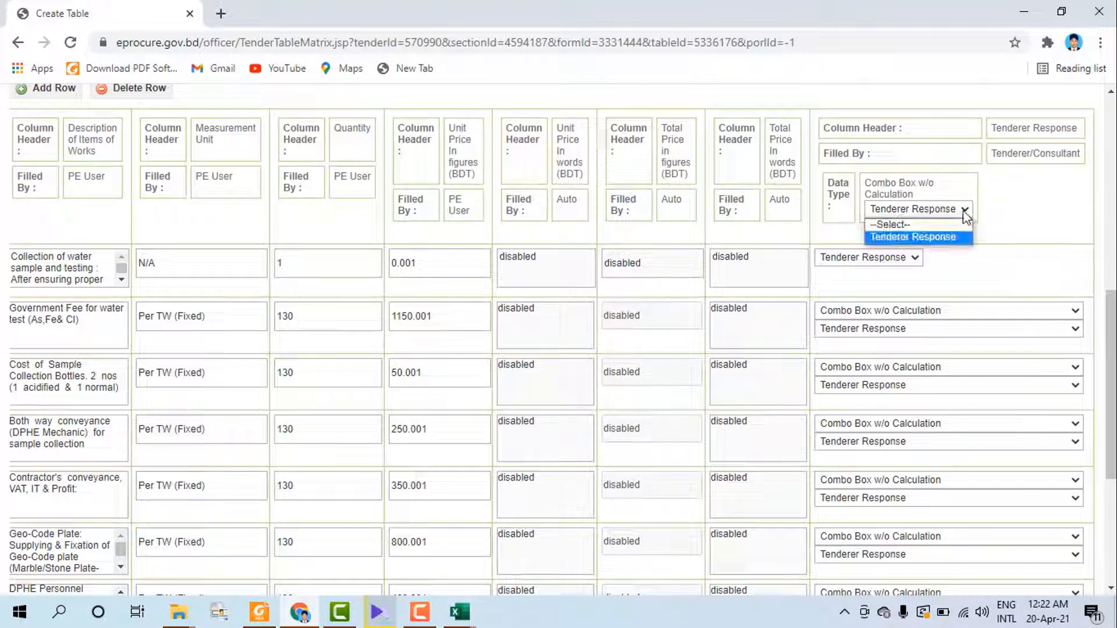
click(925, 237)
- Save the Fixed Rate items table and accept the table edit
scroll(885, 262, down, 5)
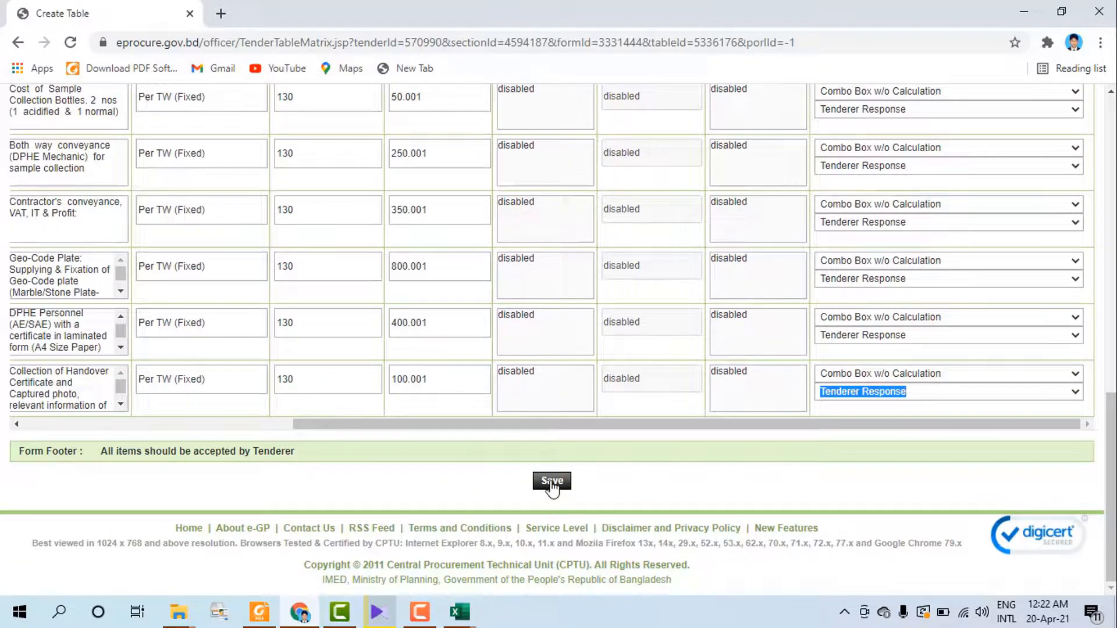
click(552, 483)
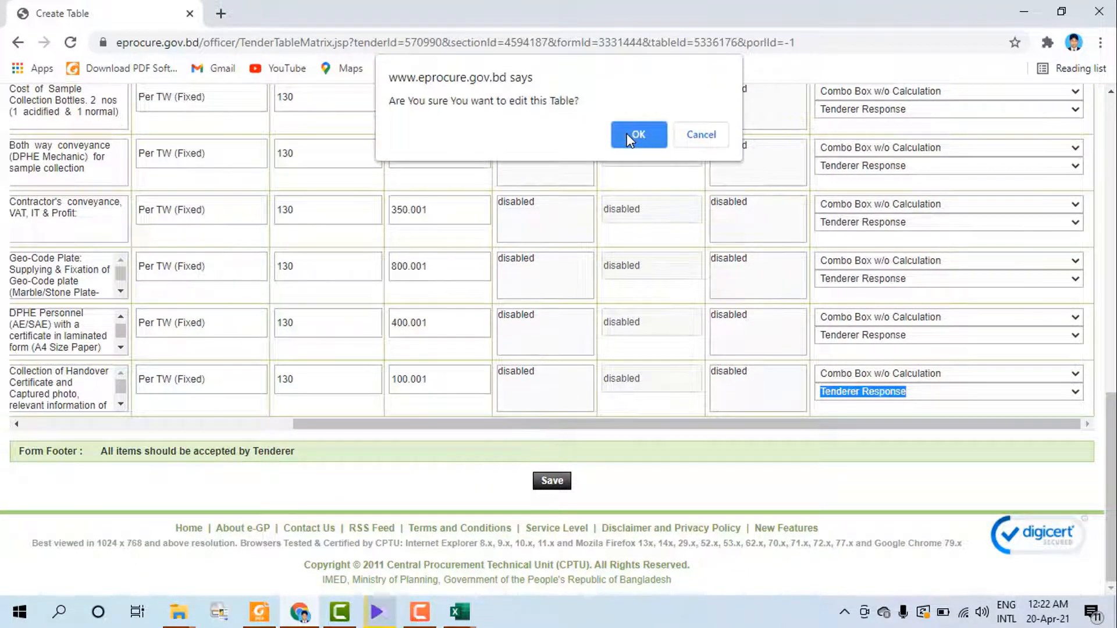
click(627, 134)
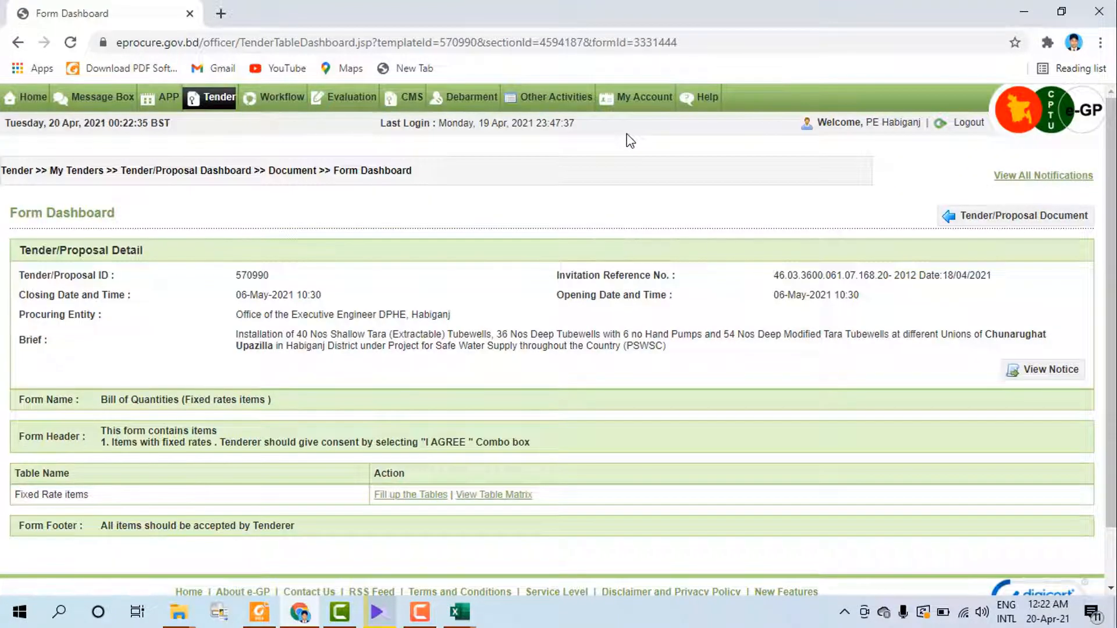
- View the saved Fixed Rate items table matrix and check its items, quantities, unit prices and response fields
click(471, 495)
scroll(442, 453, down, 10)
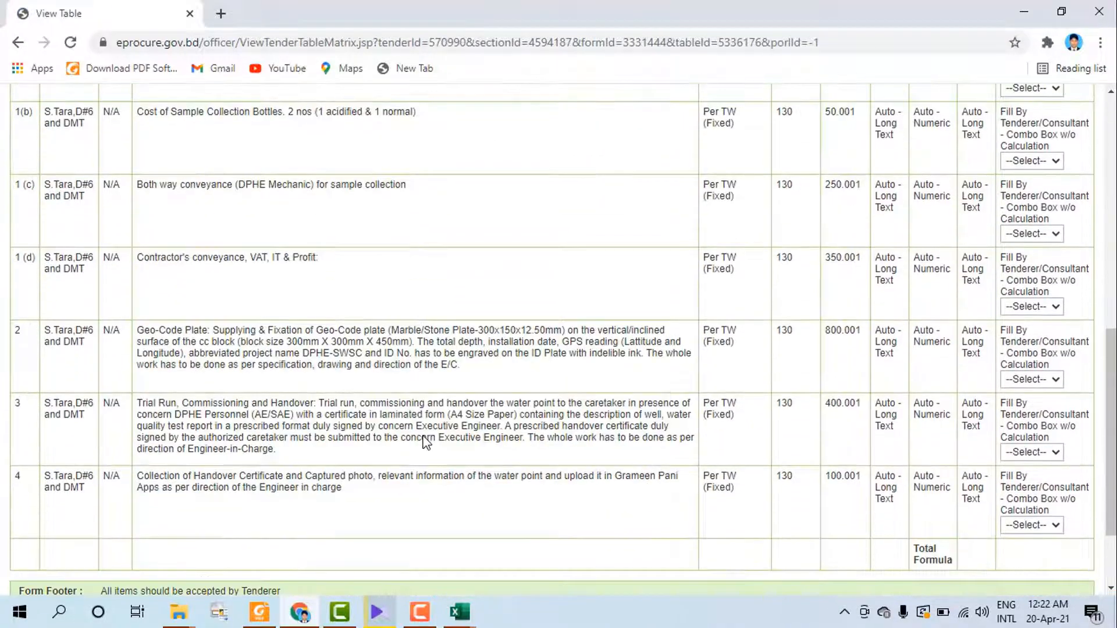
scroll(712, 503, down, 2)
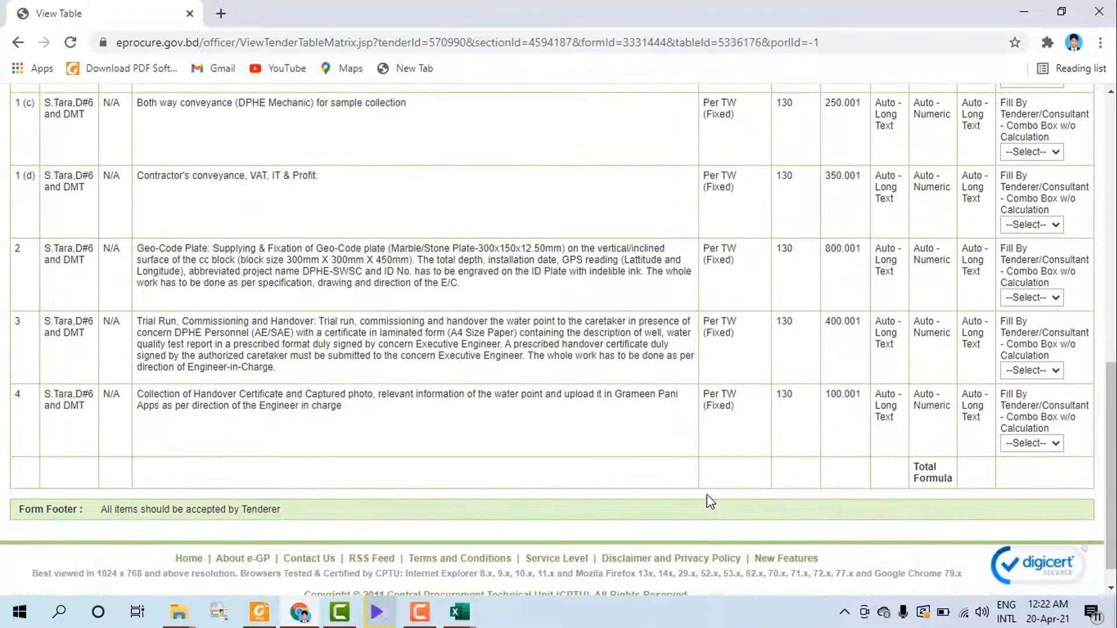
scroll(711, 503, up, 15)
- Return to the tender document and go to the Bill of Quantities form list and its Grand summary entry
click(1029, 185)
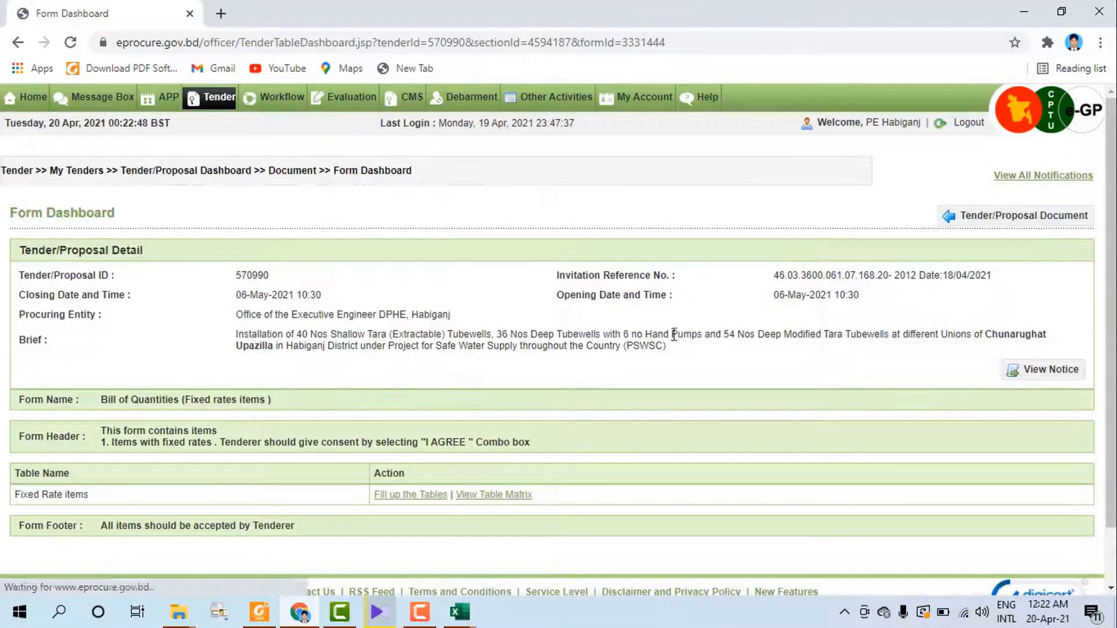
click(1000, 218)
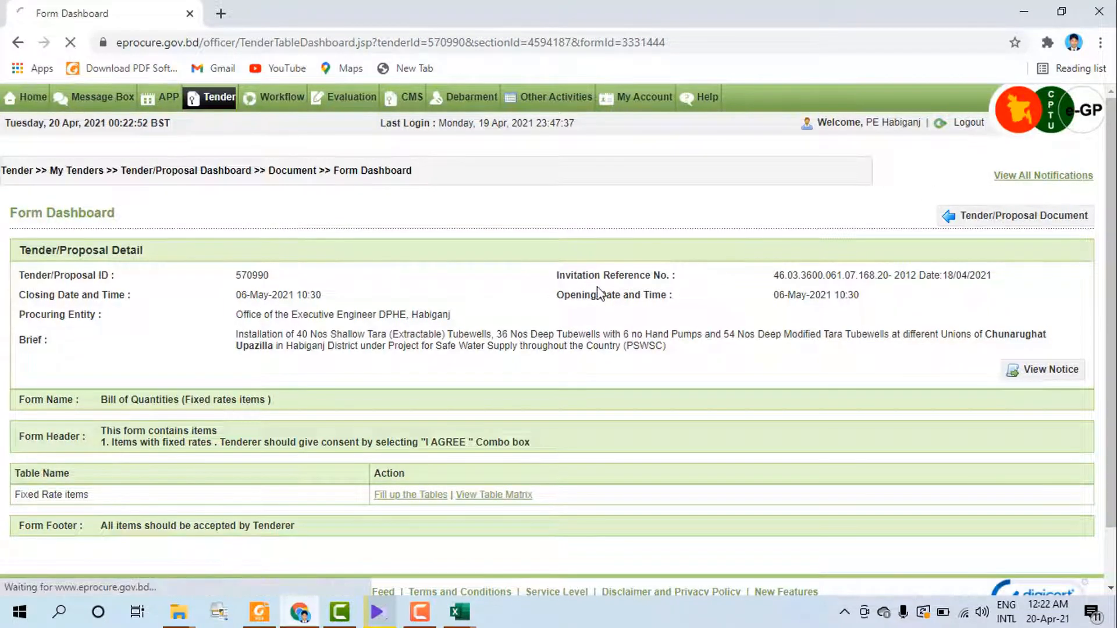
scroll(347, 315, down, 4)
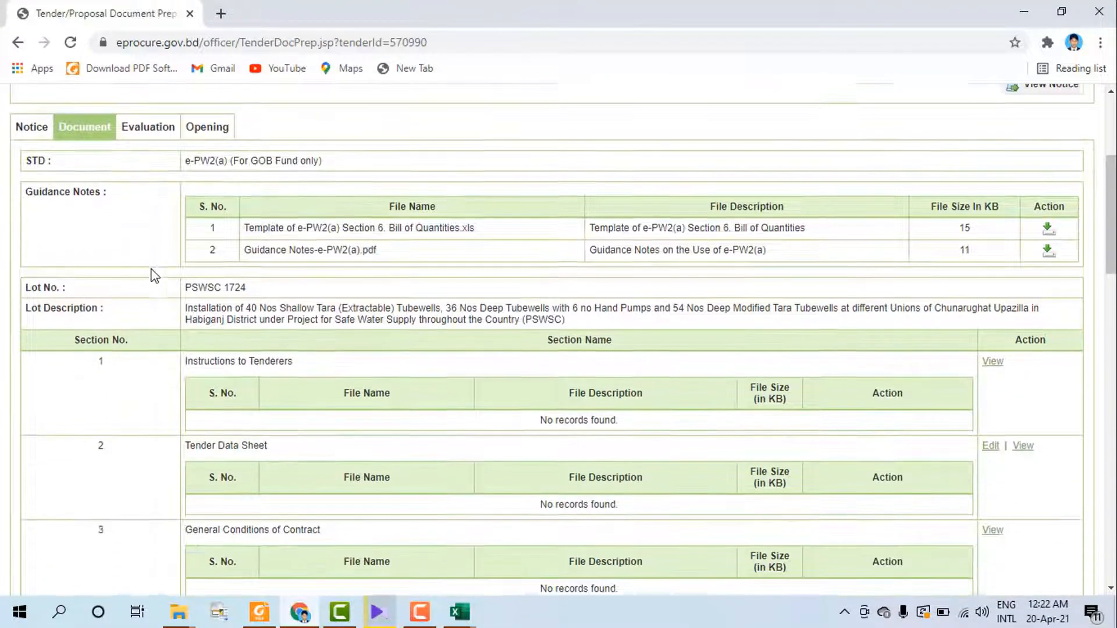
scroll(155, 275, down, 13)
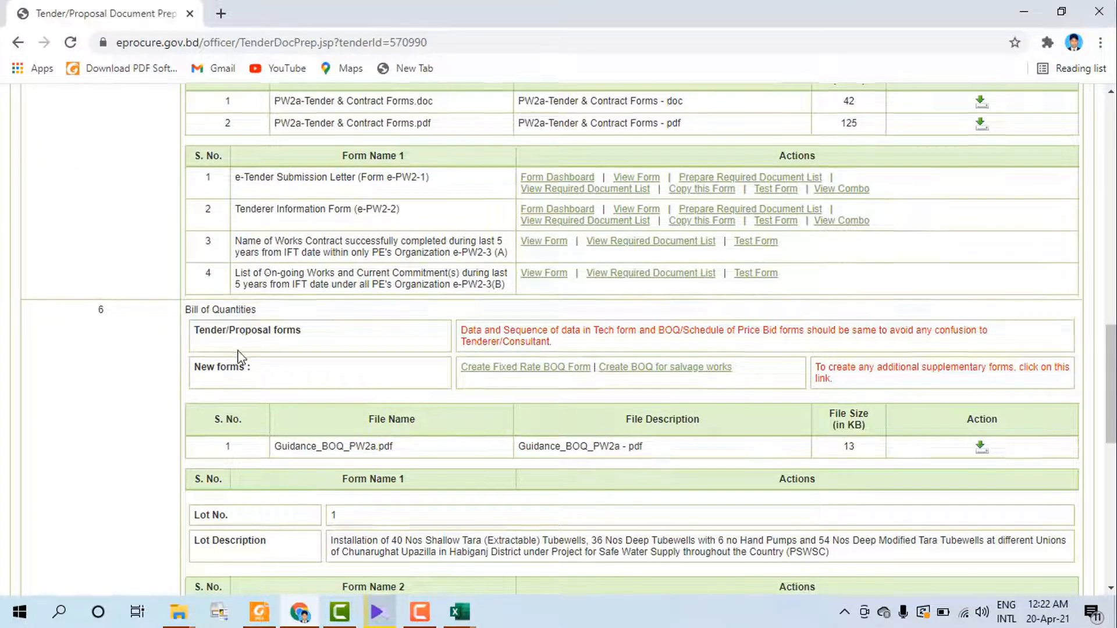
scroll(265, 280, down, 6)
scroll(256, 349, up, 2)
scroll(260, 387, down, 3)
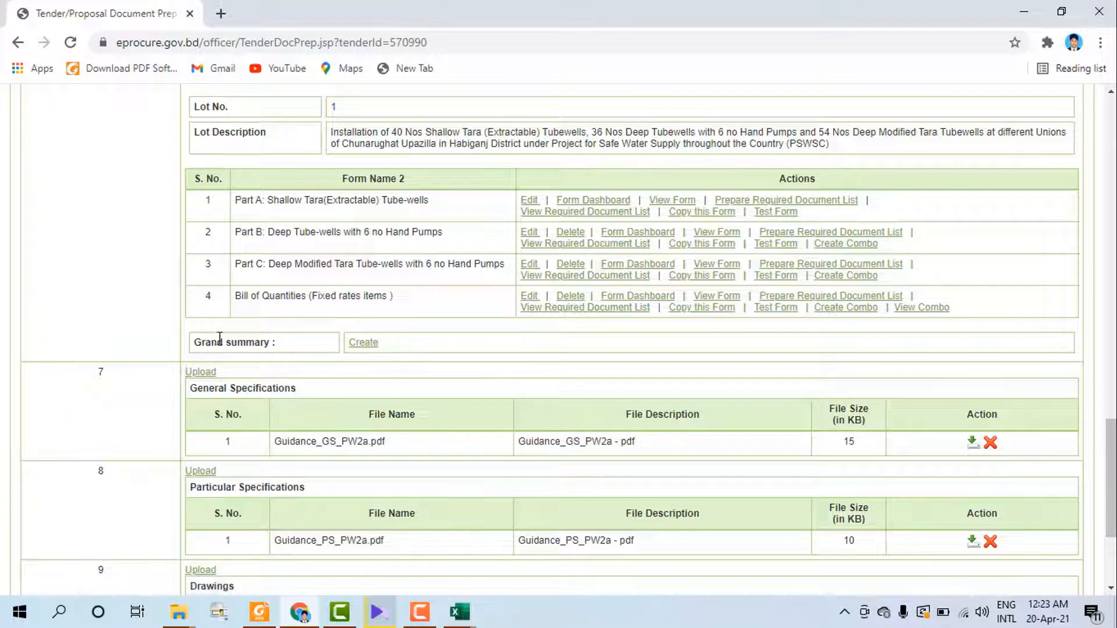
- Create and save the Grand Summary for lot 1, including Parts A, B, C and the fixed rates items with their total price columns
click(355, 347)
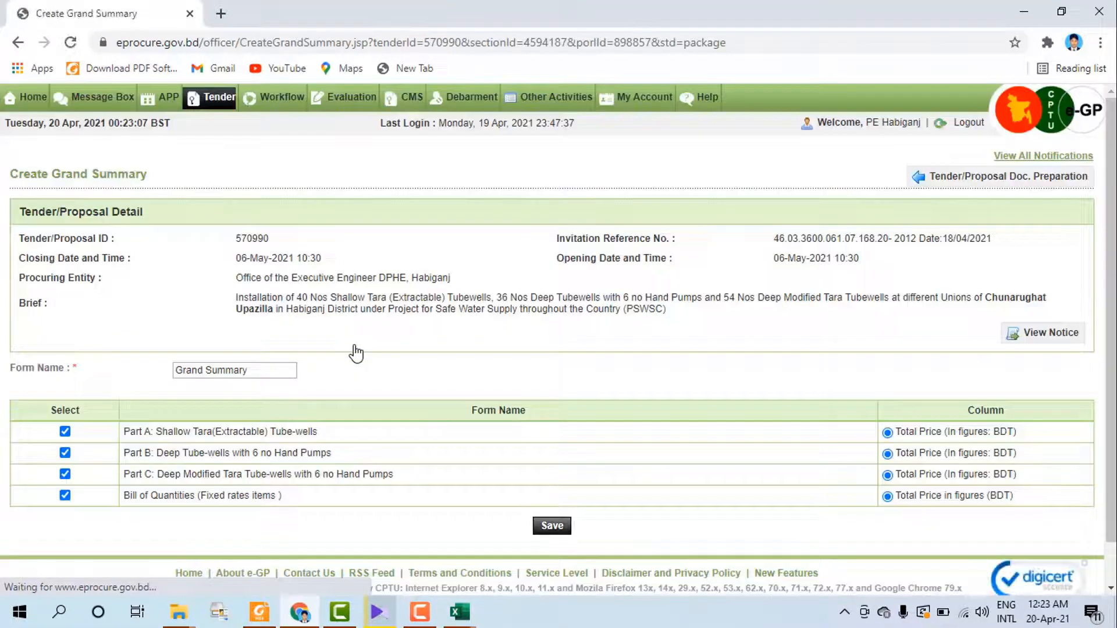
scroll(363, 354, down, 1)
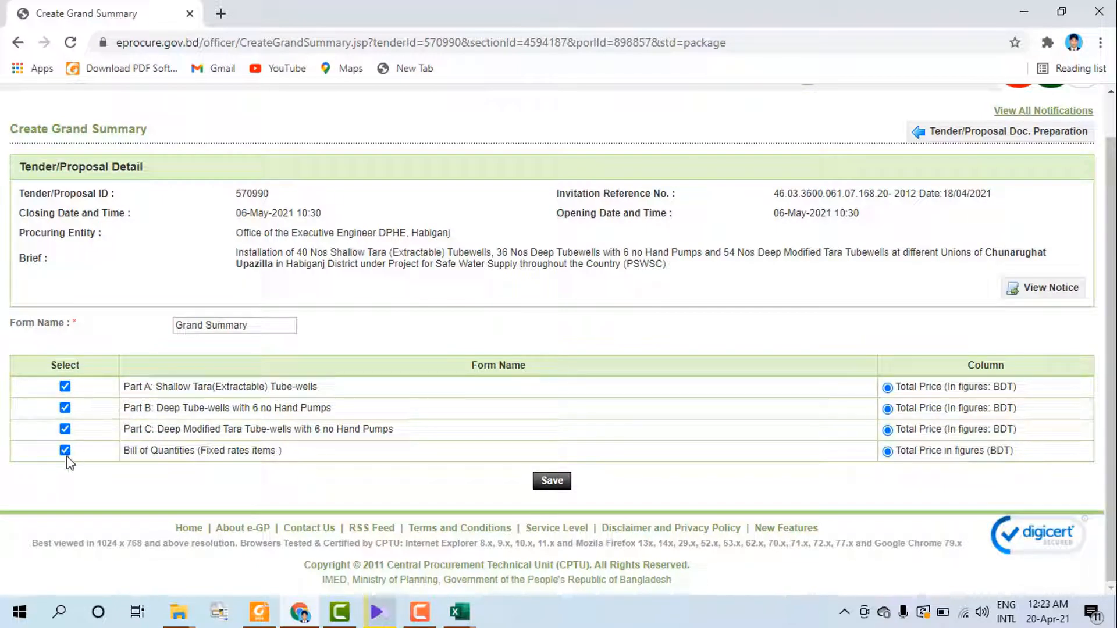
click(553, 481)
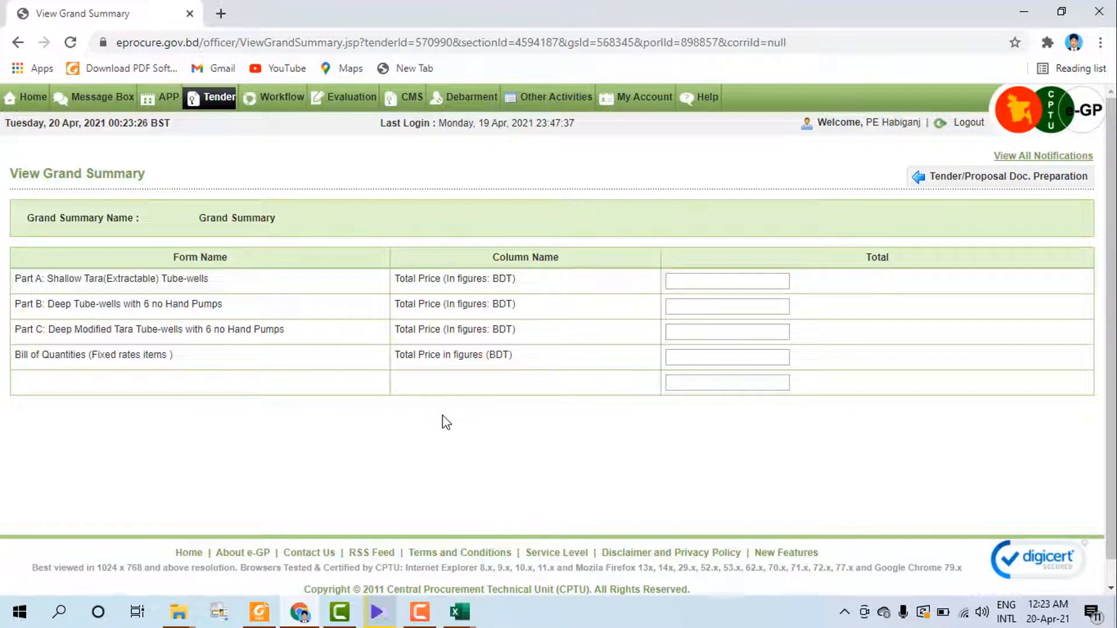
- Return to the tender document preparation page and go to the Bill of Quantities section
click(941, 184)
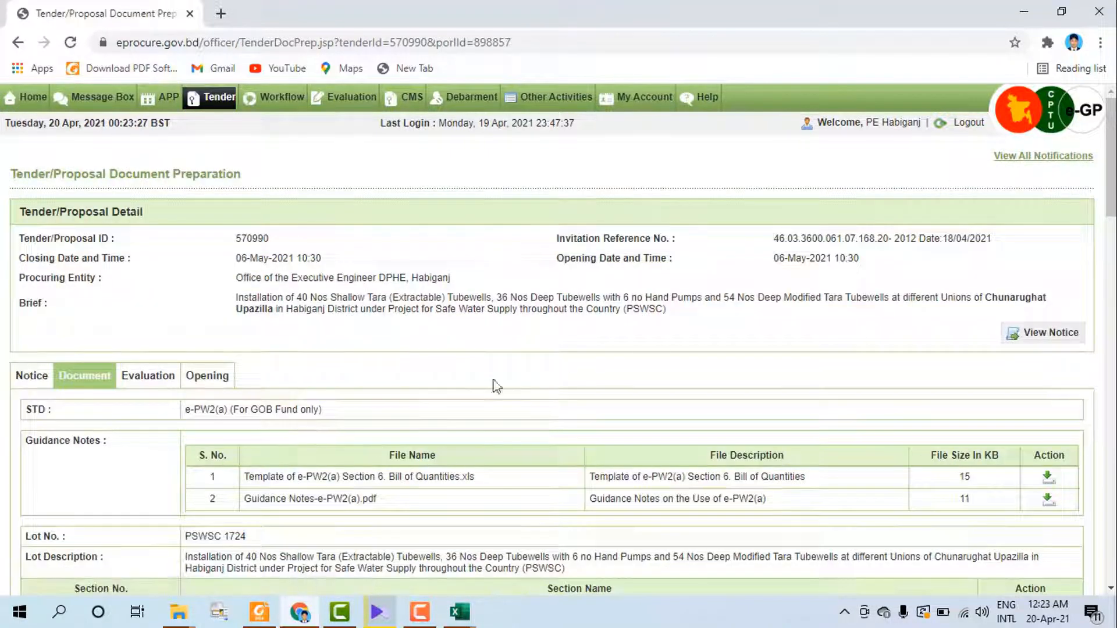
scroll(187, 346, down, 4)
scroll(187, 347, down, 7)
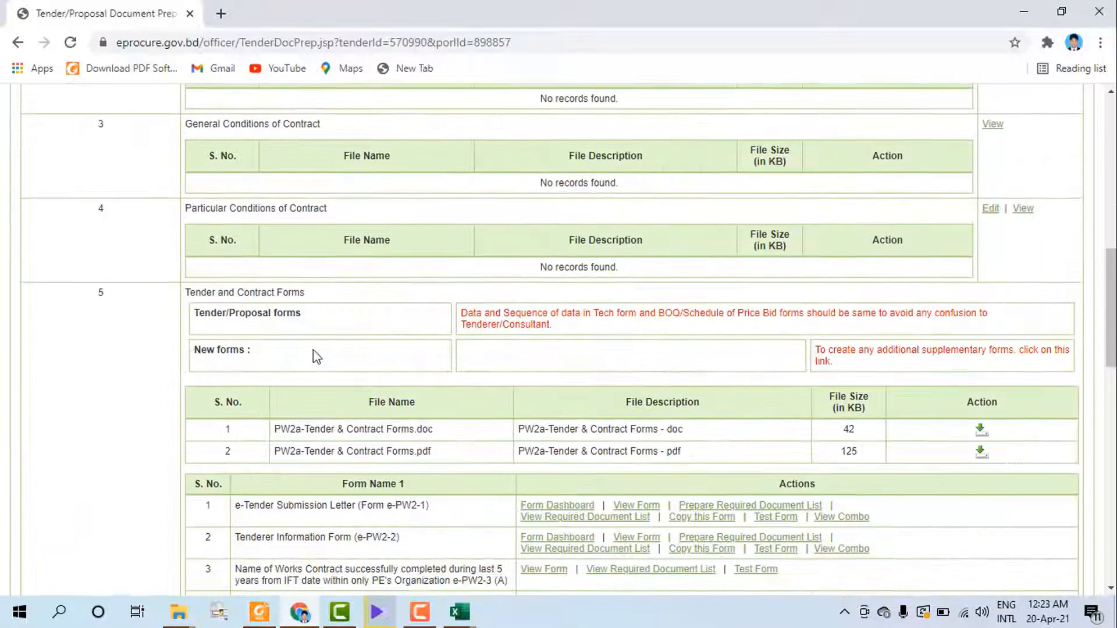
scroll(351, 361, down, 1)
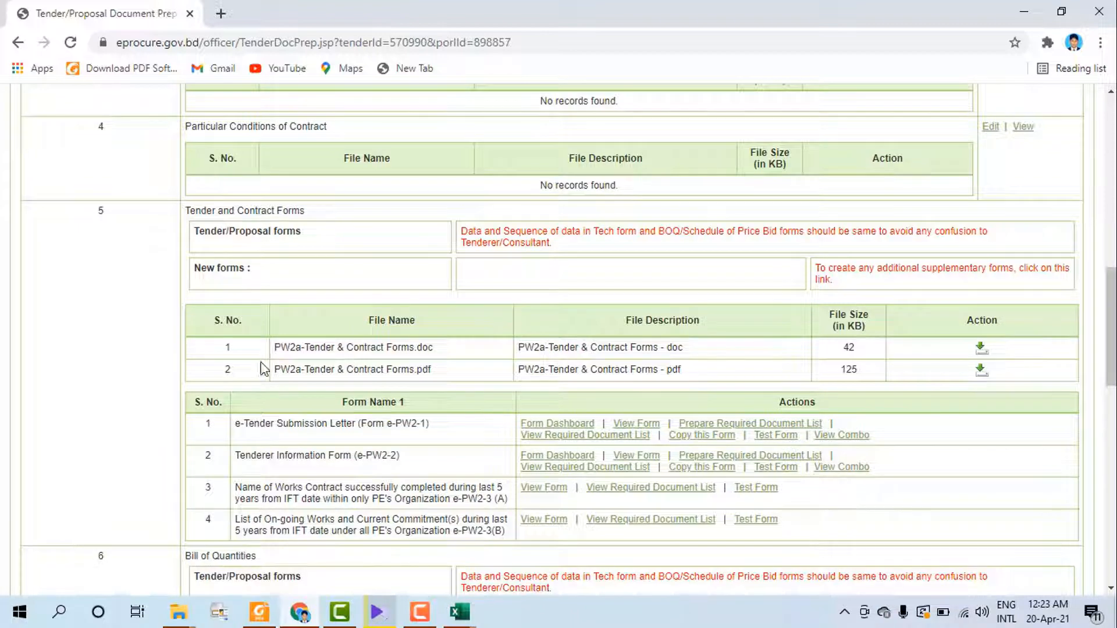
scroll(347, 342, down, 3)
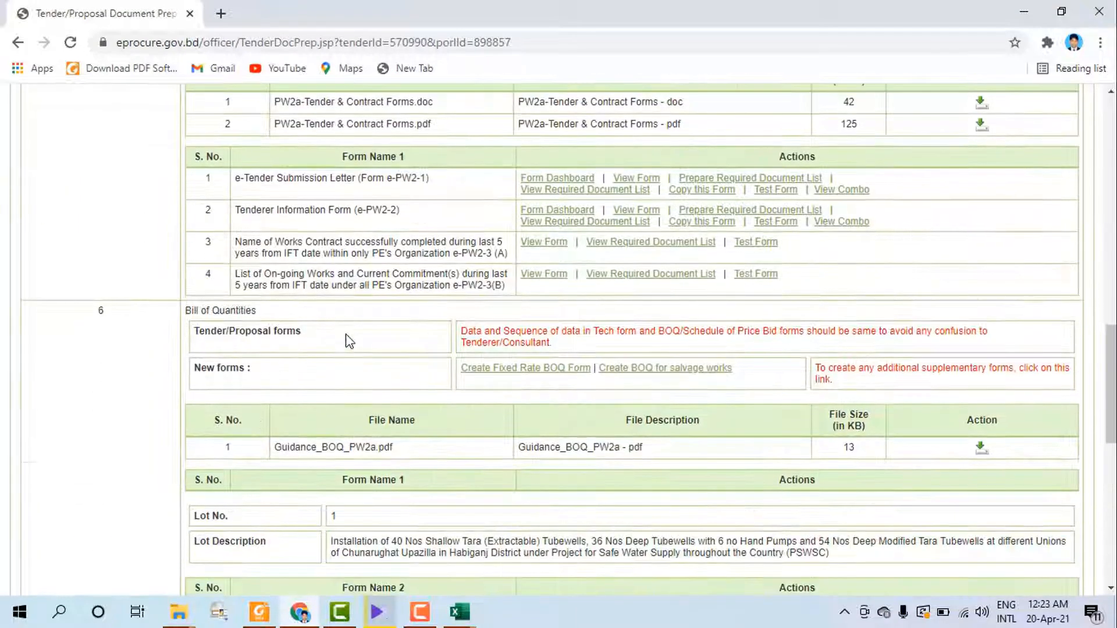